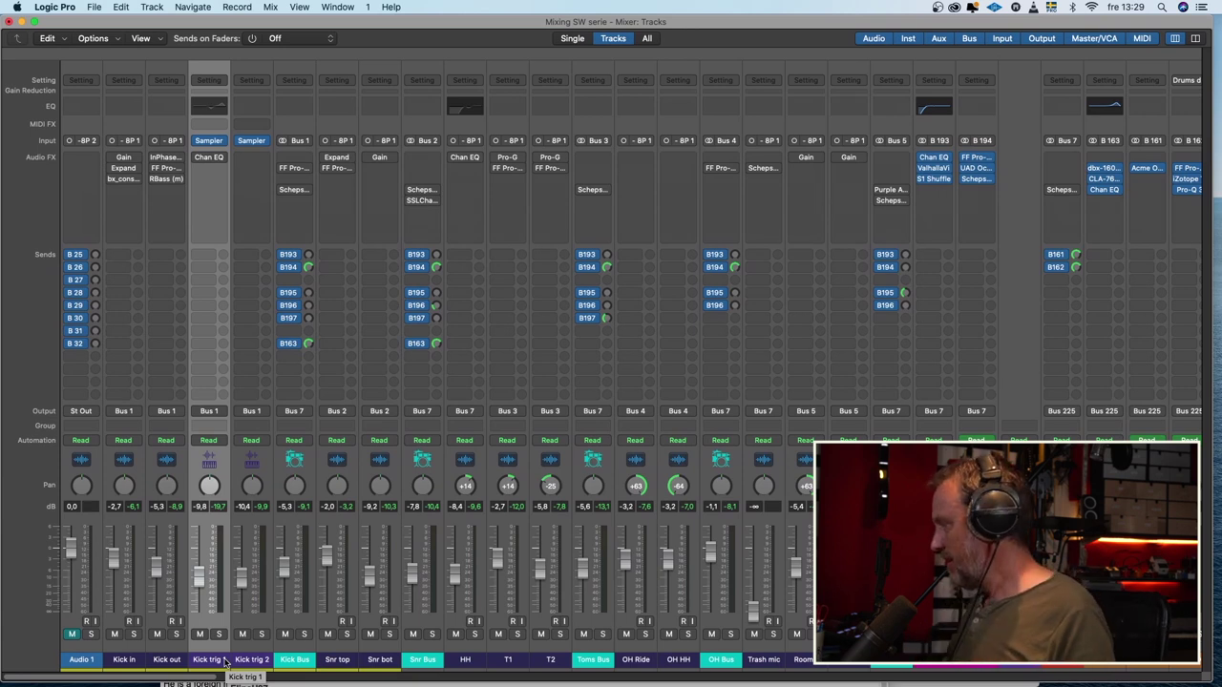
Play the drums with OH Bus soloed, adding Kick Bus and Snr Bus to the solo one at a time.
{"action": "left_click", "coordinate": [731, 635]}
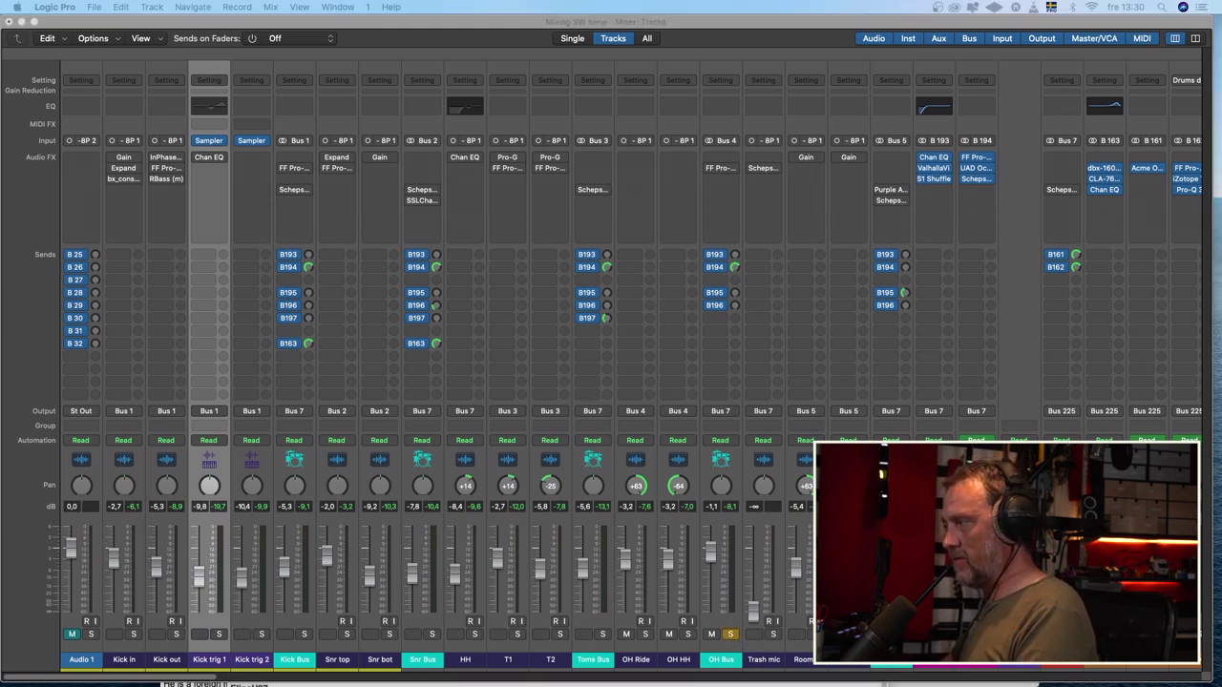
{"action": "key", "text": "space"}
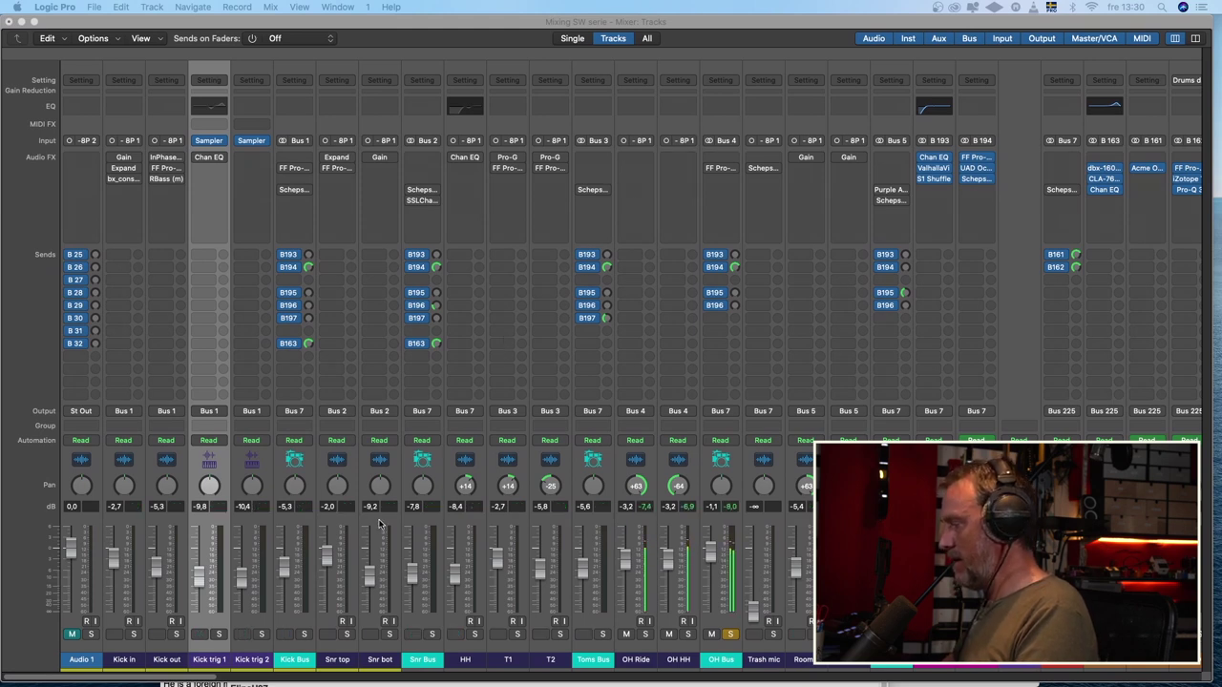
{"action": "left_click", "coordinate": [304, 633]}
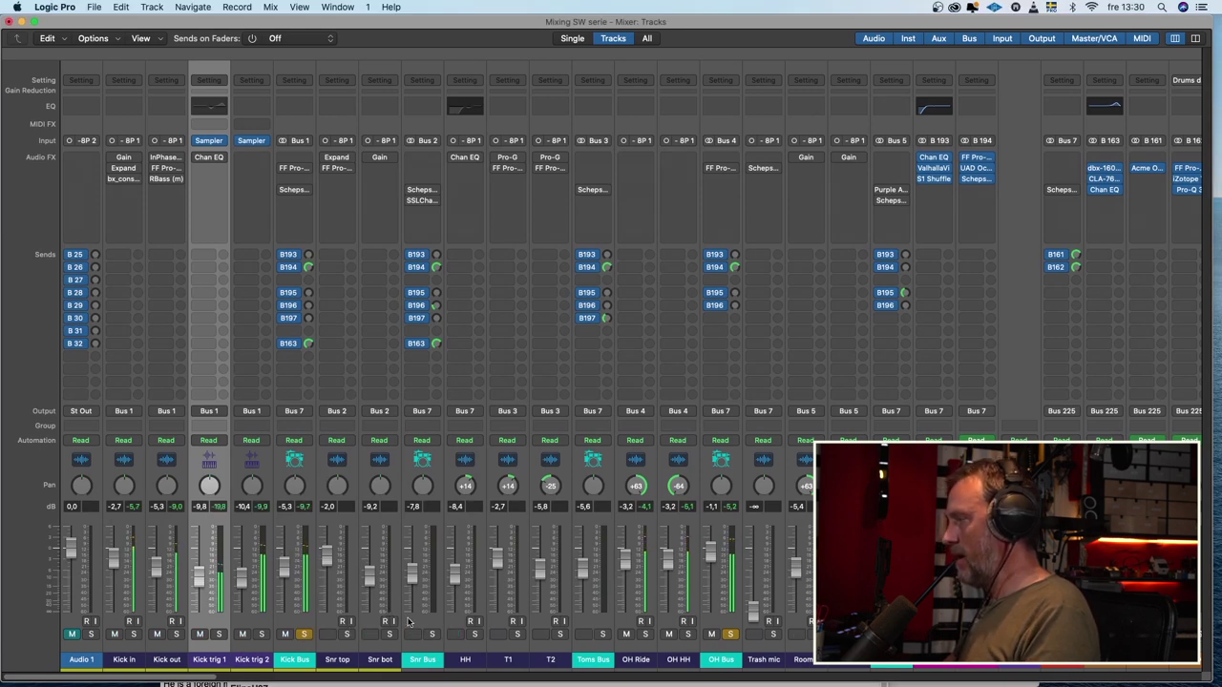
{"action": "left_click", "coordinate": [432, 634]}
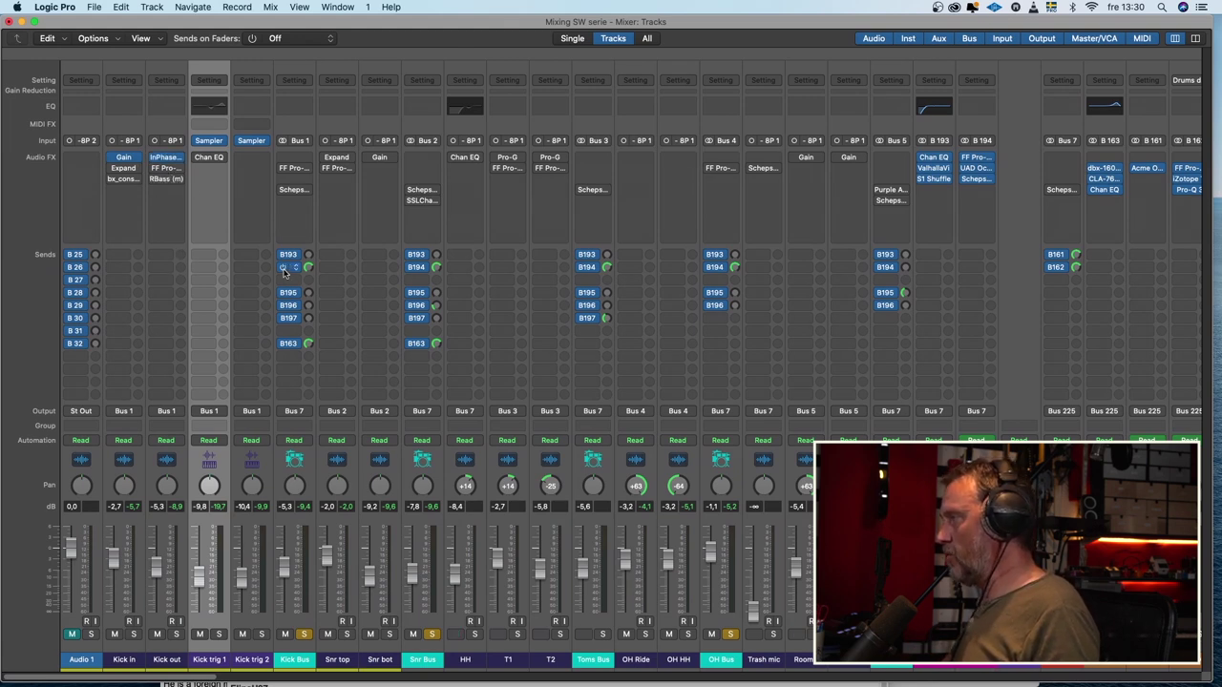
Turn on the bypassed insert plug-ins on the channels from Kick in to Kick trig 2, and on Snr top.
{"action": "left_click", "coordinate": [124, 660]}
{"action": "left_click", "coordinate": [255, 659], "text": "shift"}
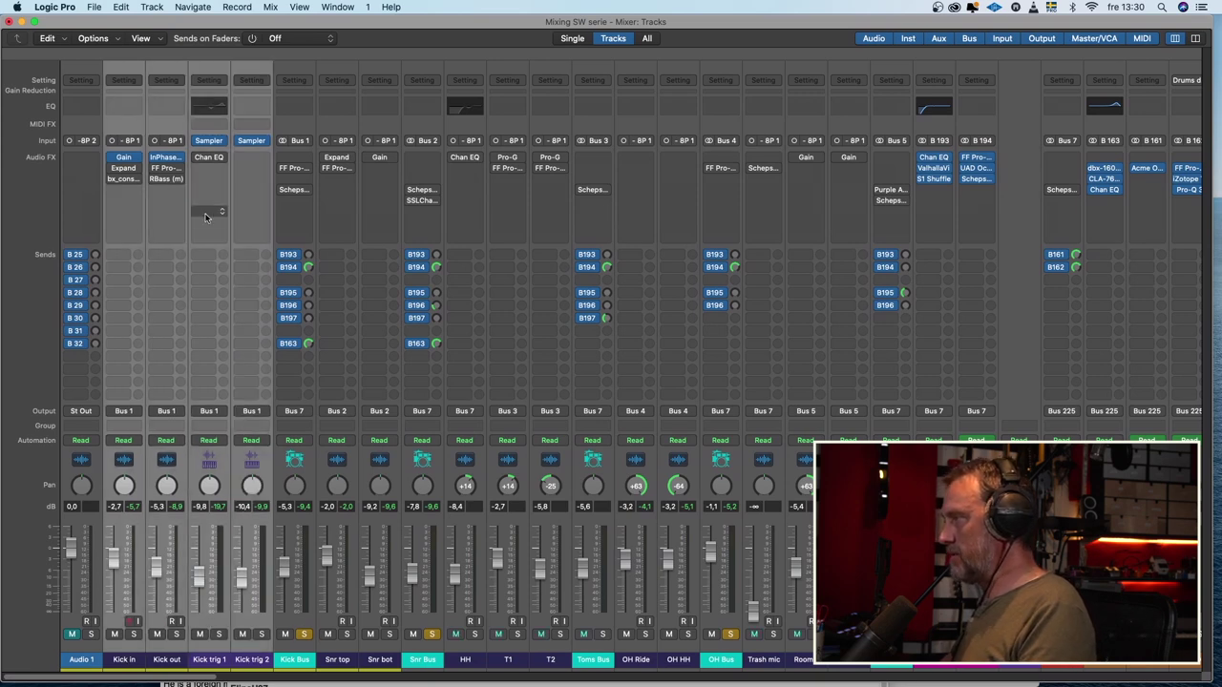
{"action": "left_click_drag", "start_coordinate": [205, 217], "coordinate": [204, 162]}
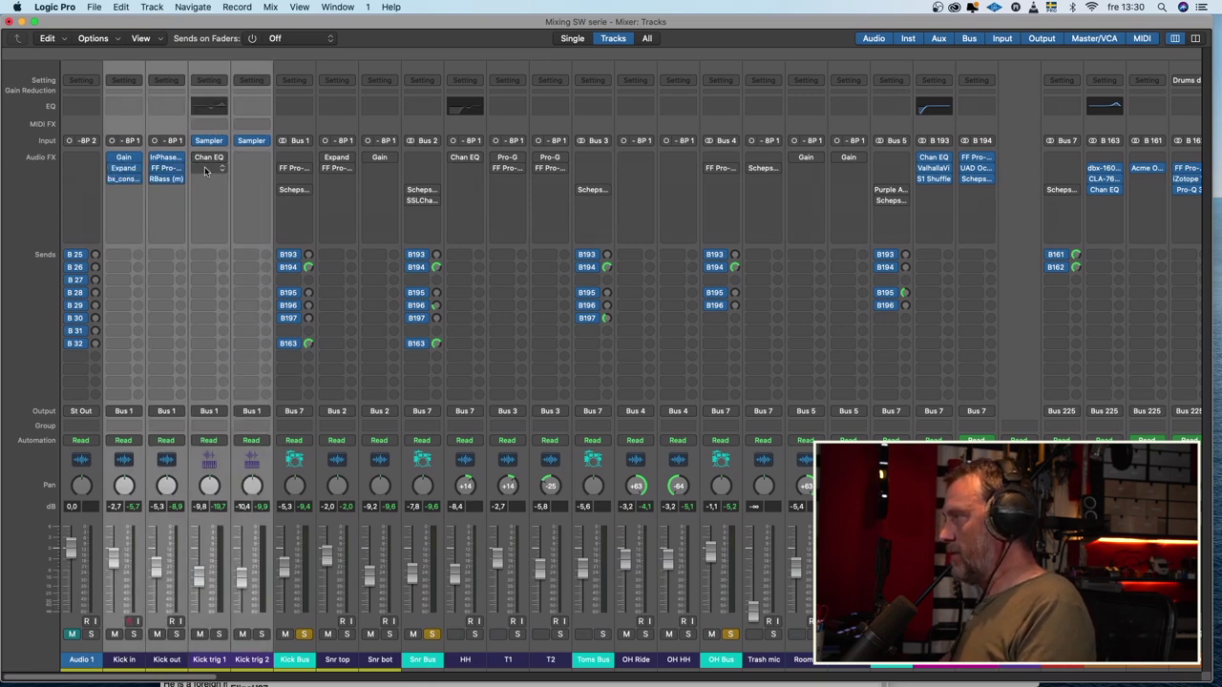
{"action": "left_click", "coordinate": [324, 160]}
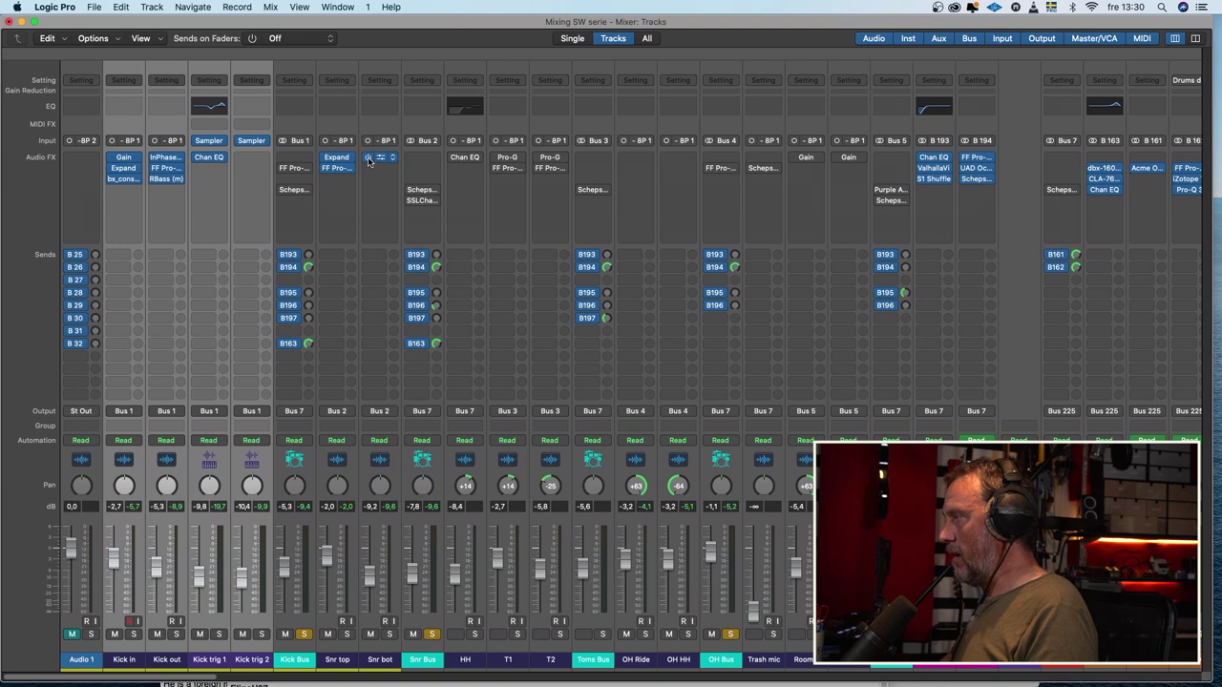
Turn on the Scheps Omni Channel and SSL channel plug-ins on Snr Bus and check their settings.
{"action": "left_click", "coordinate": [423, 193]}
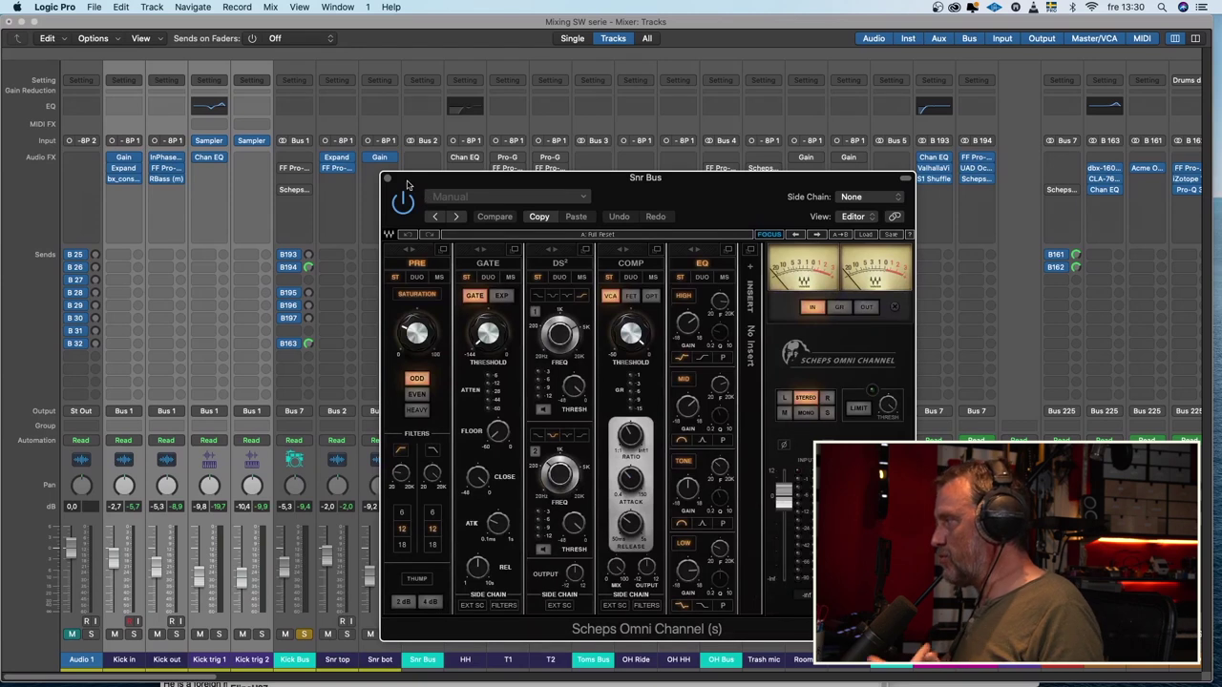
{"action": "left_click", "coordinate": [388, 180]}
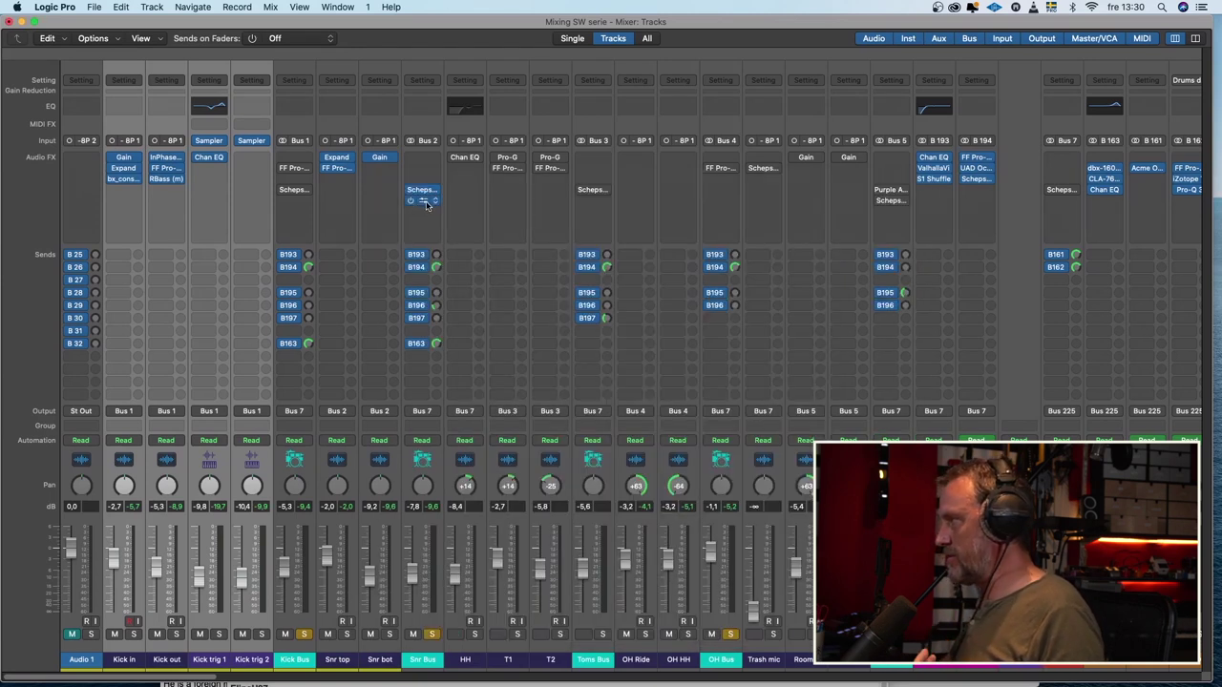
{"action": "left_click", "coordinate": [426, 202]}
{"action": "left_click", "coordinate": [388, 177]}
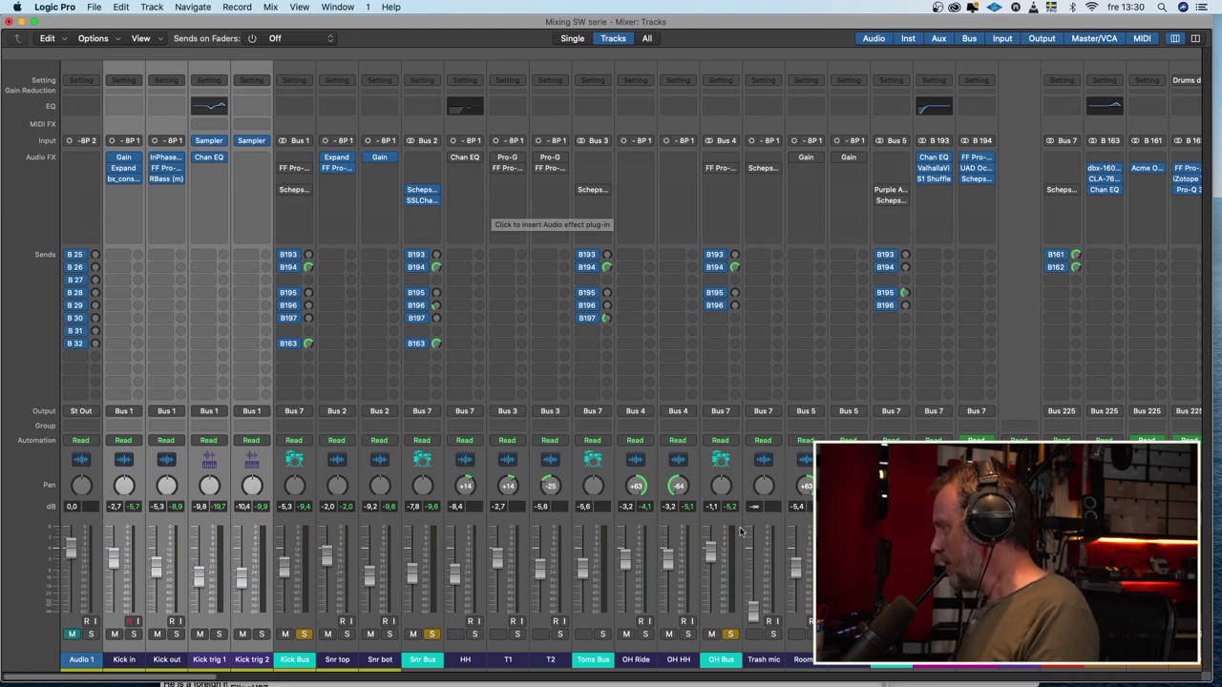
Turn on the FF Pro-Q 2 equalizer on OH Bus, check its curve and play the soloed drum buses.
{"action": "left_click", "coordinate": [721, 170]}
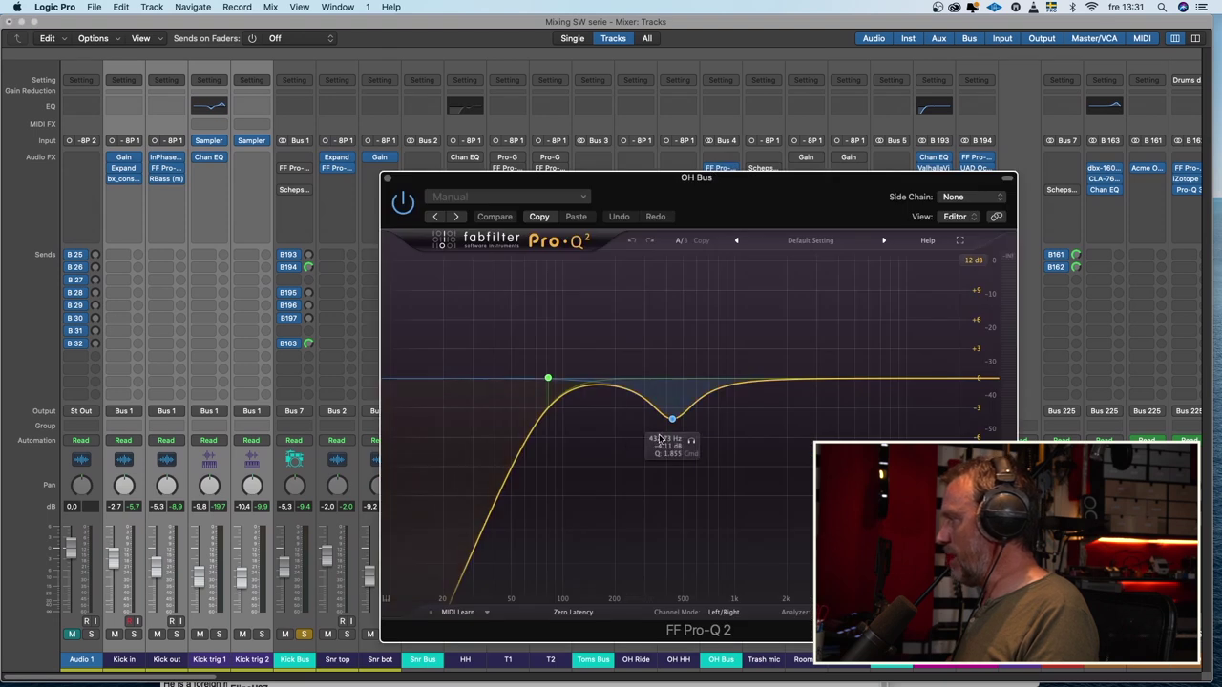
{"action": "left_click", "coordinate": [387, 179]}
{"action": "key", "text": "space"}
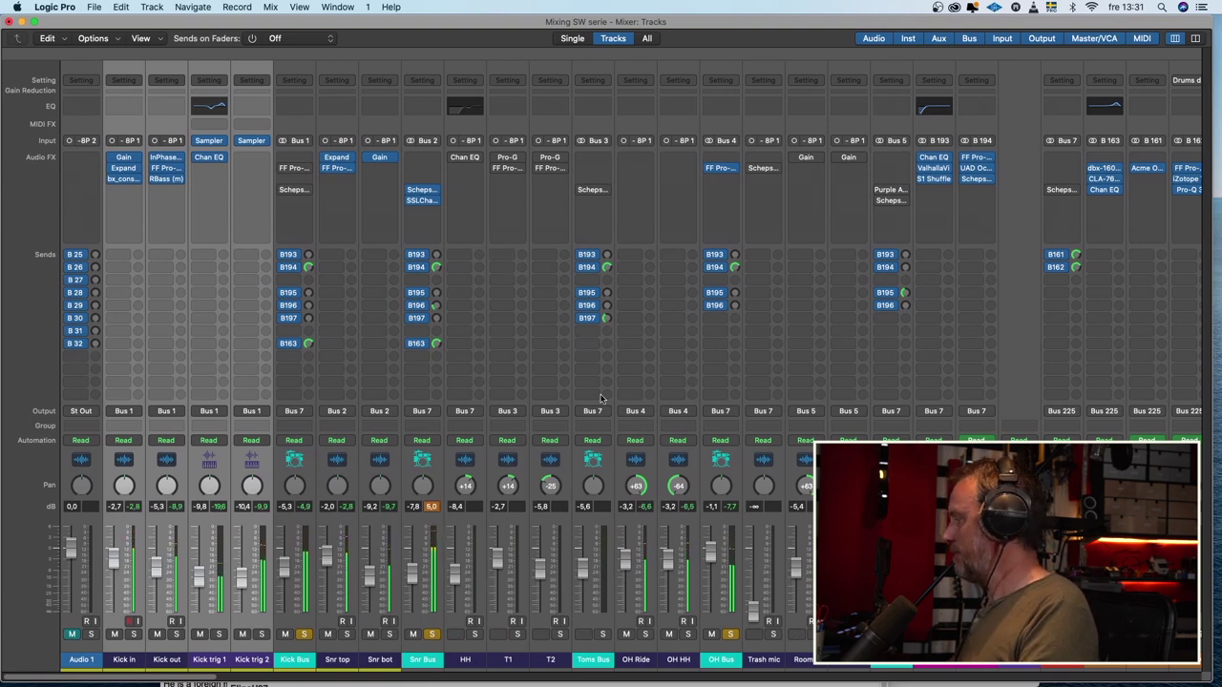
Unsolo Kick Bus and Snr Bus, and turn on the insert plug-ins of HH, T1 and T2.
{"action": "left_click", "coordinate": [304, 634]}
{"action": "left_click", "coordinate": [432, 634]}
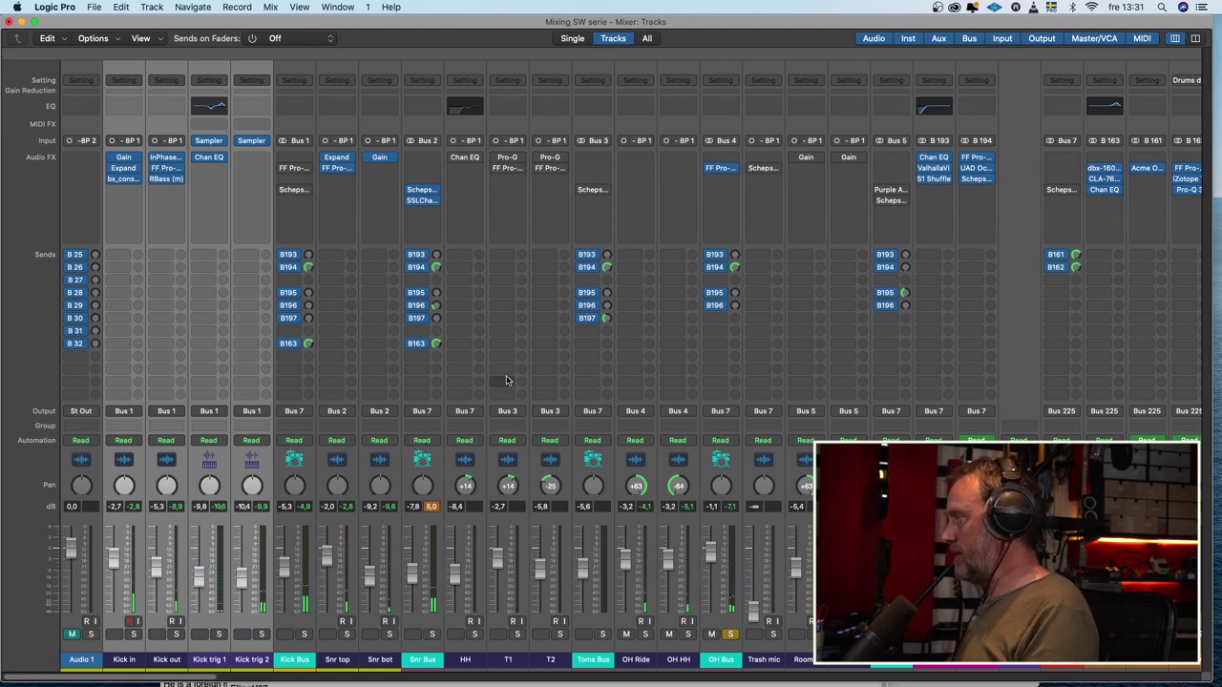
{"action": "left_click", "coordinate": [463, 659]}
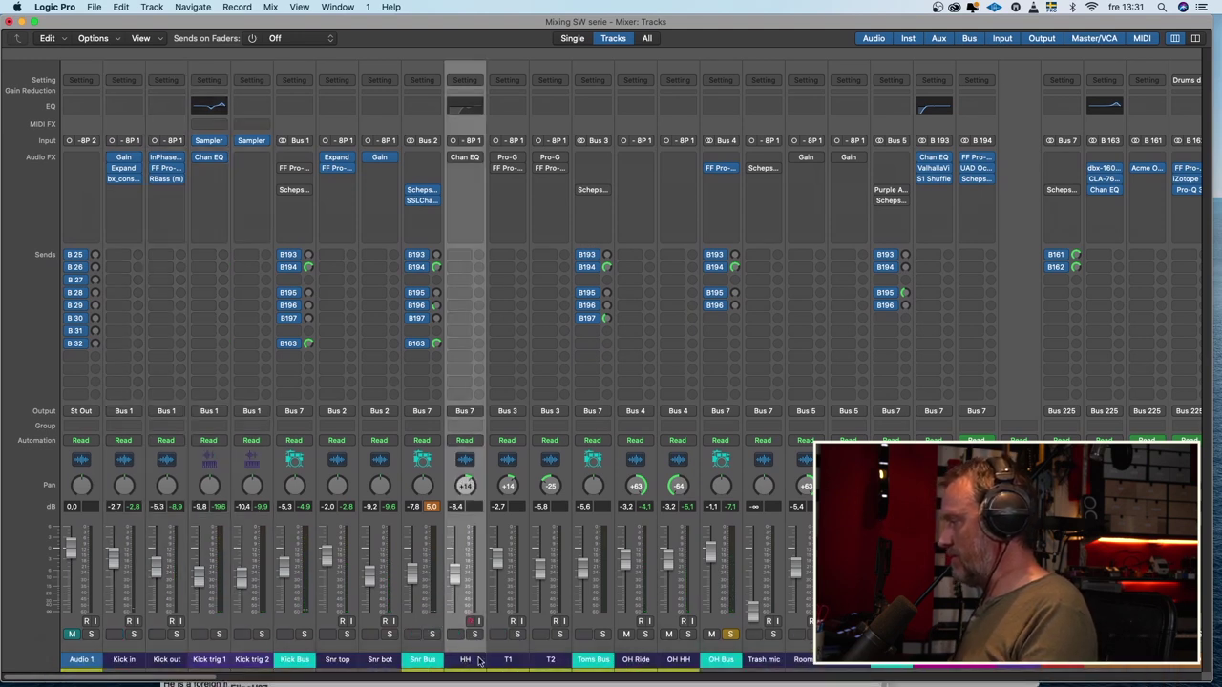
{"action": "left_click", "coordinate": [542, 659], "text": "shift"}
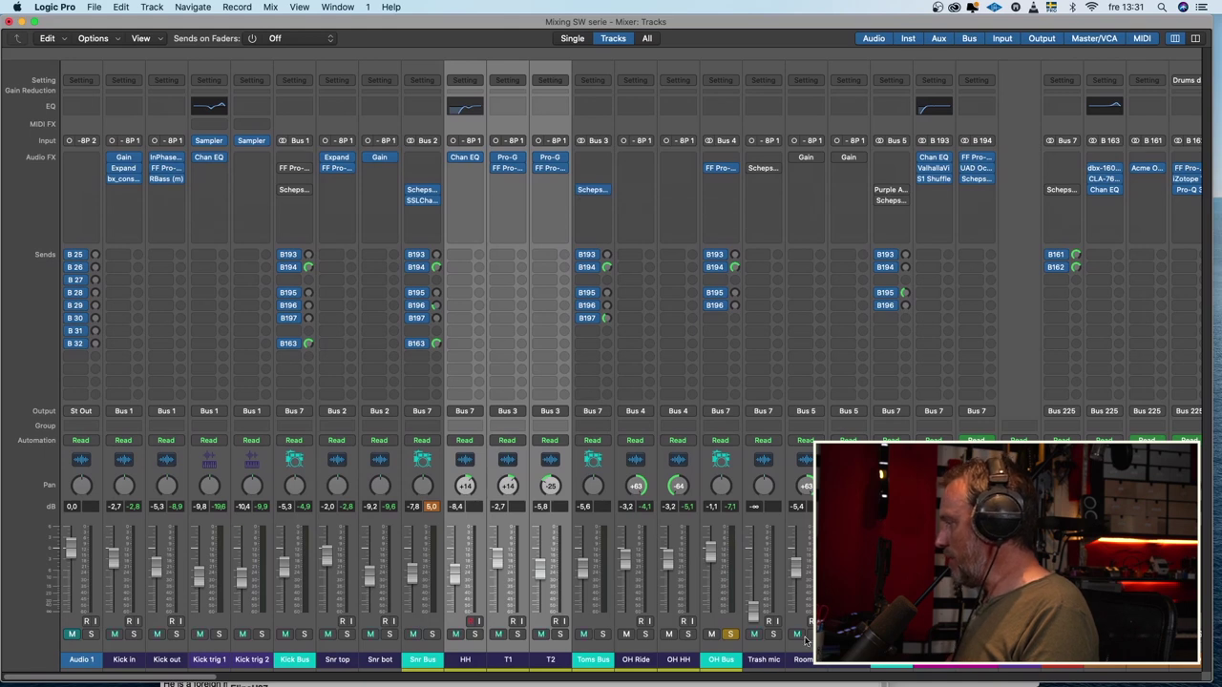
Go through the Trash mic, Room L and Room R channels and start playback.
{"action": "left_click", "coordinate": [766, 661]}
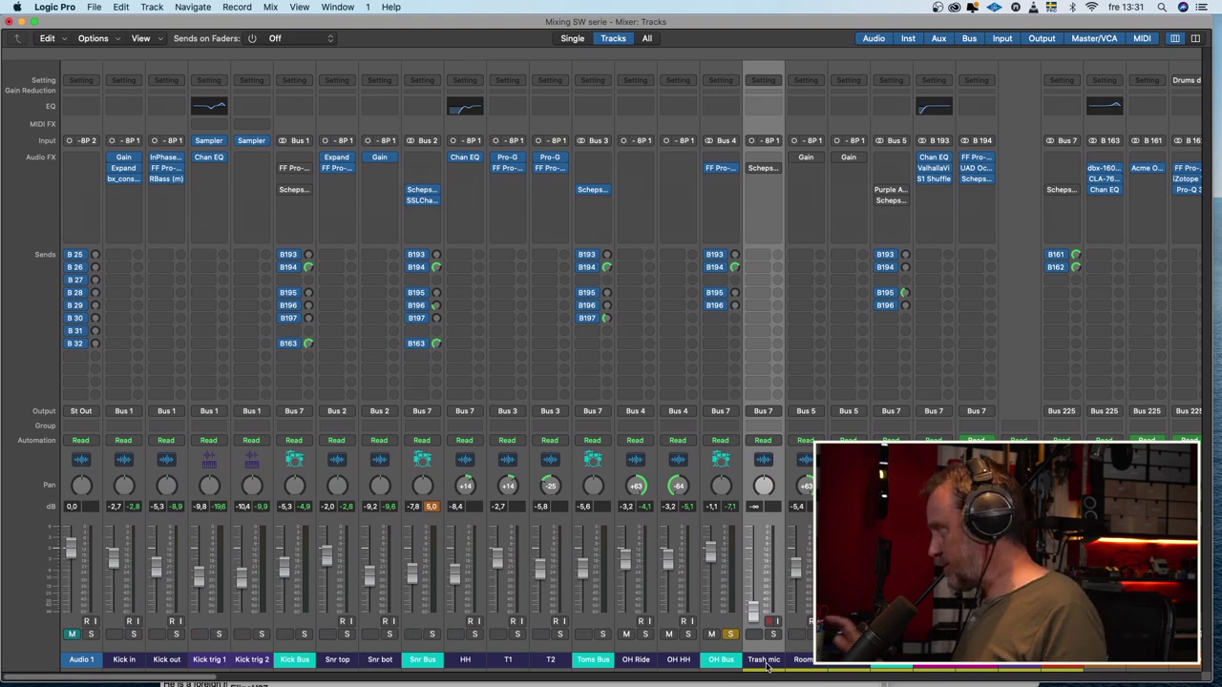
{"action": "left_click", "coordinate": [804, 656]}
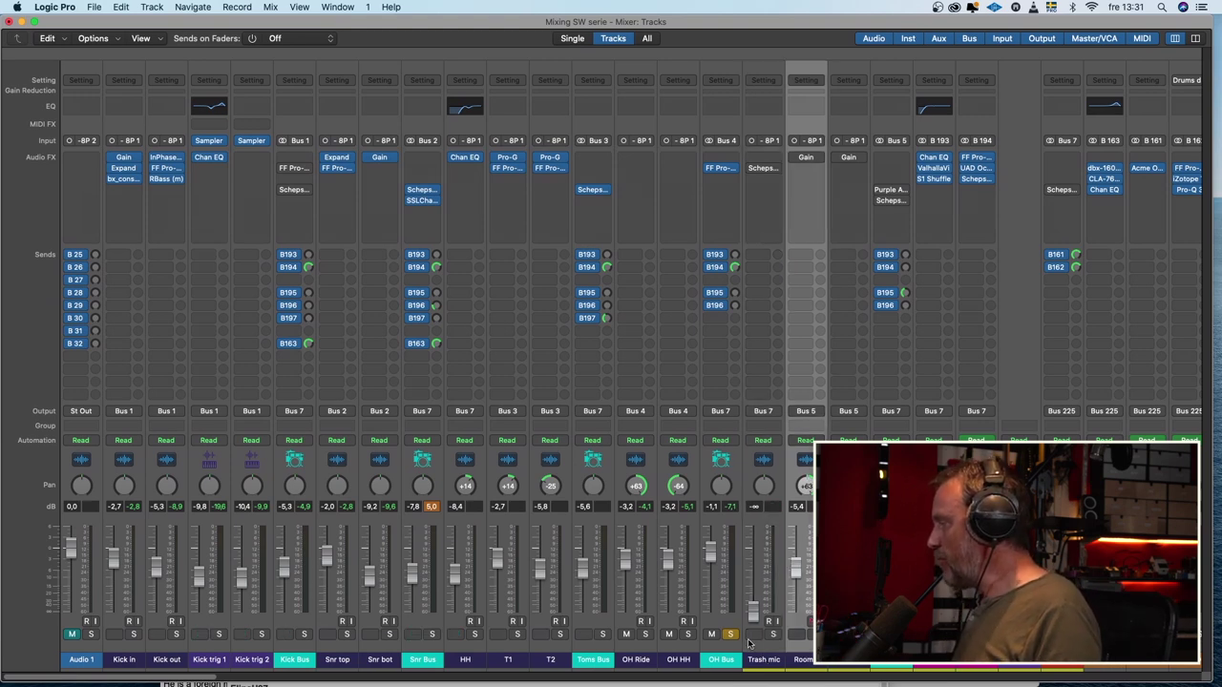
{"action": "key", "text": "Right"}
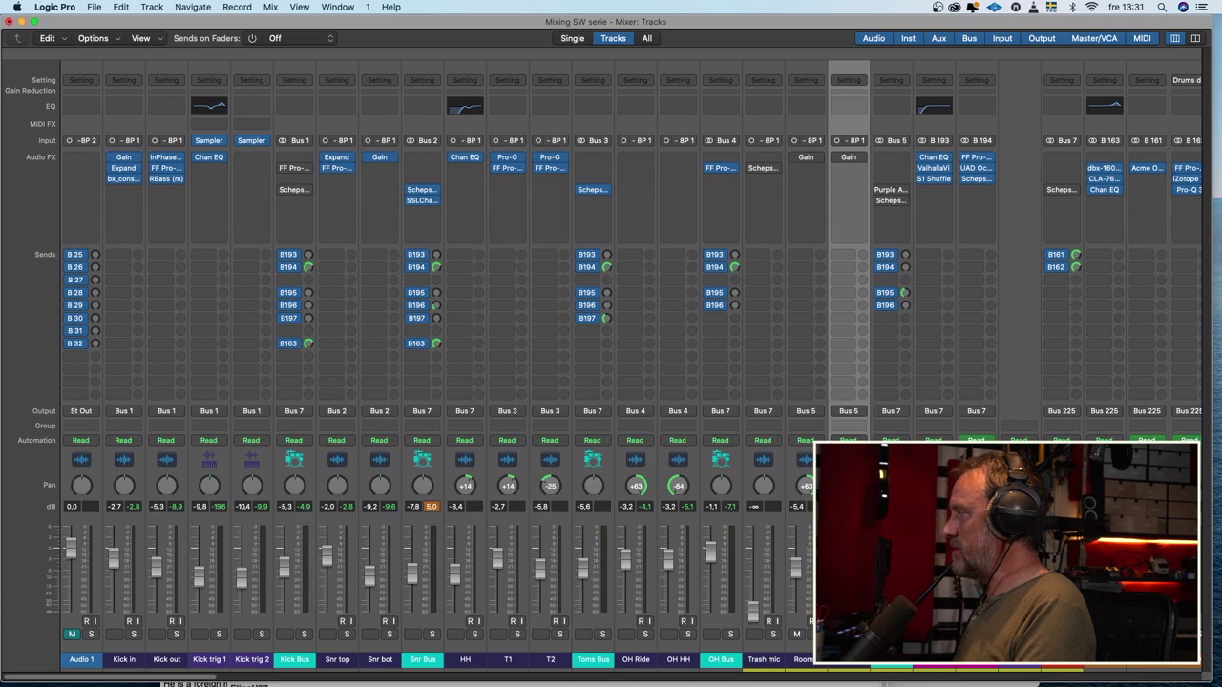
{"action": "key", "text": "space"}
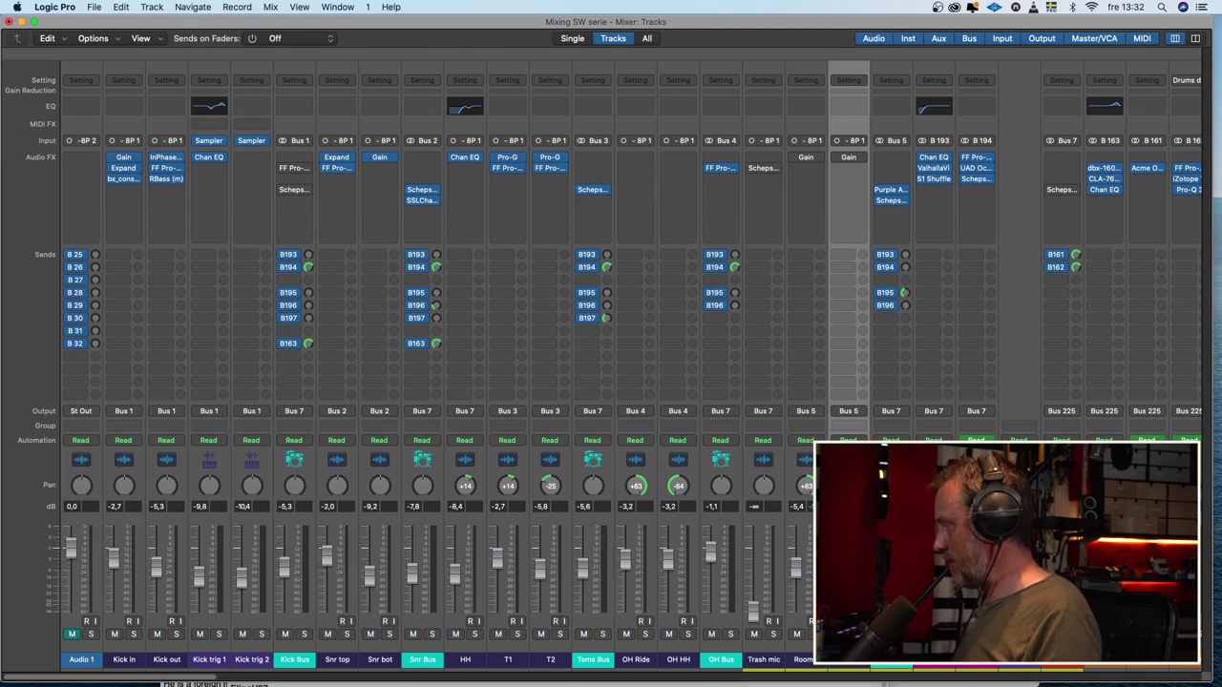
Inspect the UAD Ocean Way Studios, FF Pro-Q 2 and Scheps Omni Channel settings on the Dr Fake Room channel.
{"action": "left_click", "coordinate": [975, 210]}
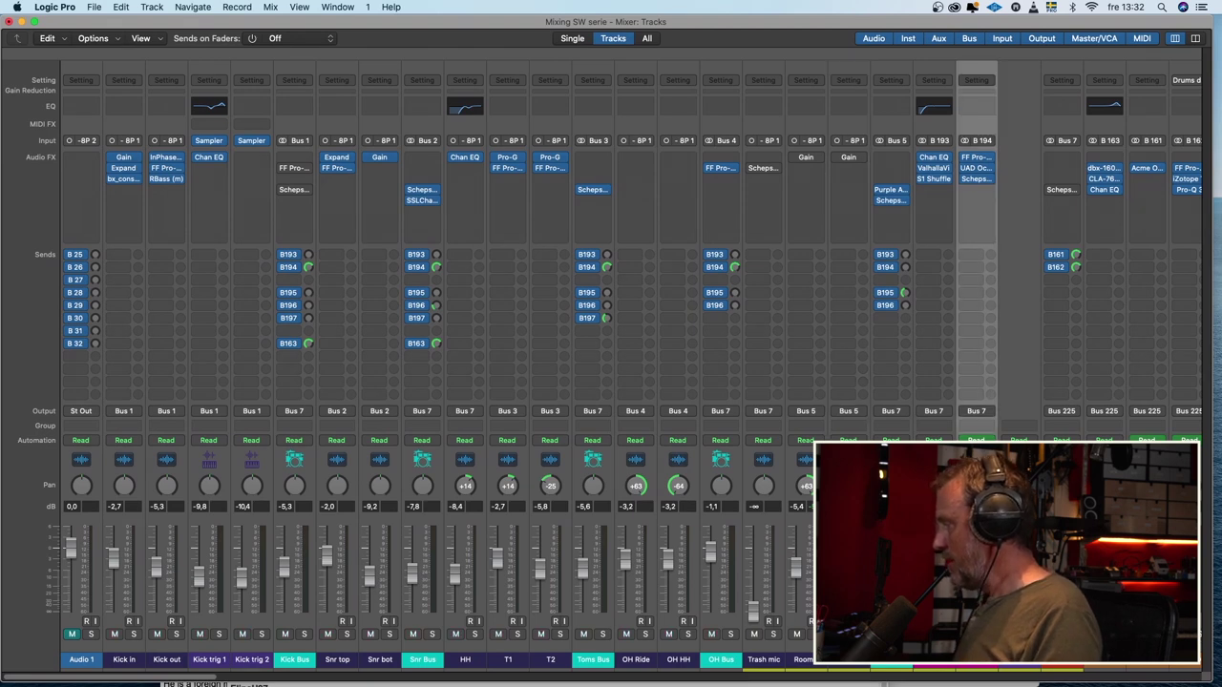
{"action": "left_click", "coordinate": [980, 168]}
{"action": "left_click_drag", "start_coordinate": [427, 187], "coordinate": [363, 168]}
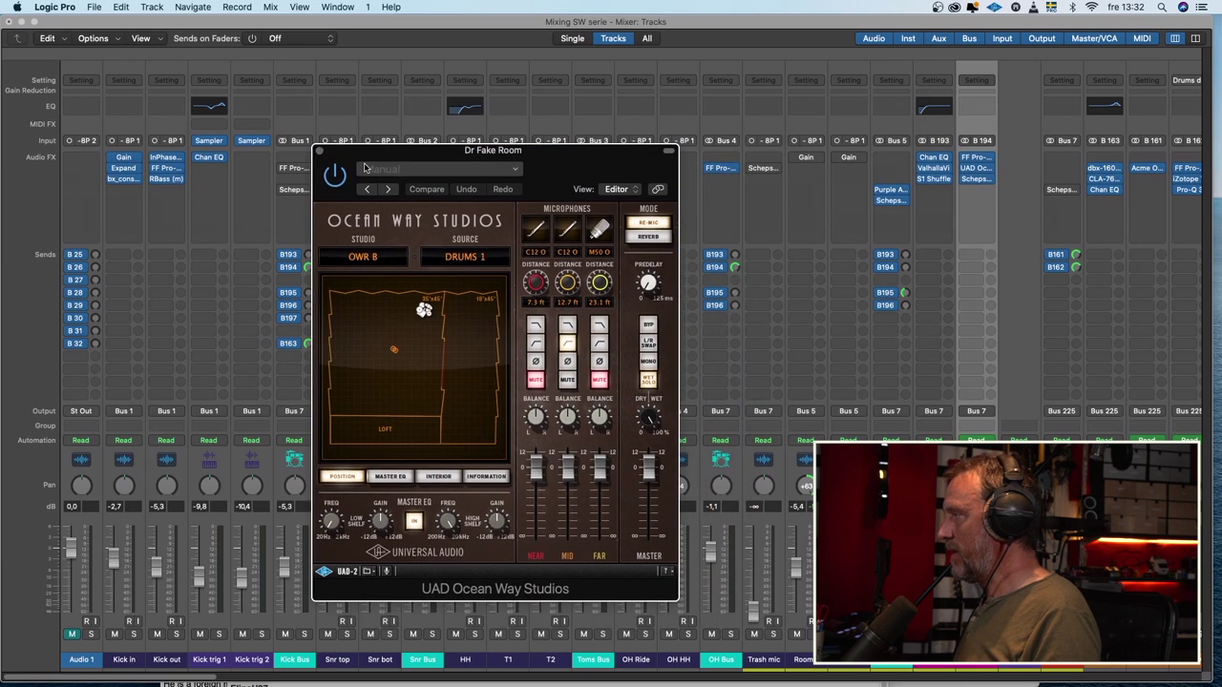
{"action": "left_click", "coordinate": [319, 151]}
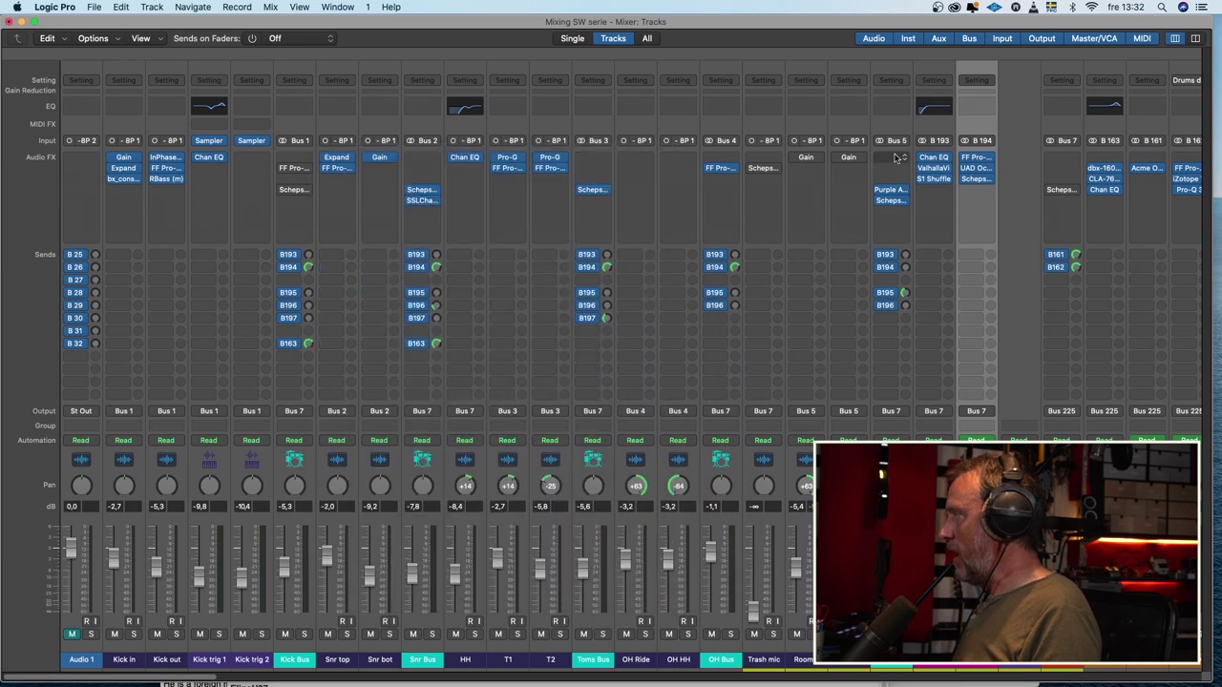
{"action": "left_click", "coordinate": [975, 158]}
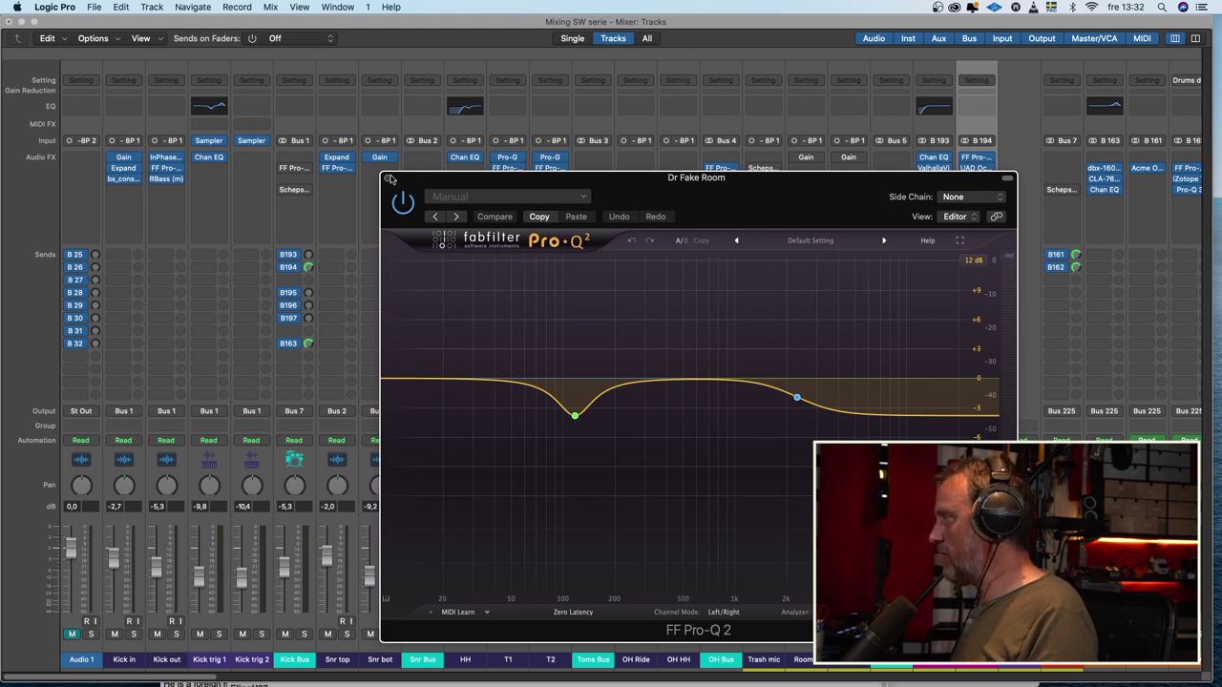
{"action": "left_click", "coordinate": [386, 180]}
{"action": "left_click", "coordinate": [977, 180]}
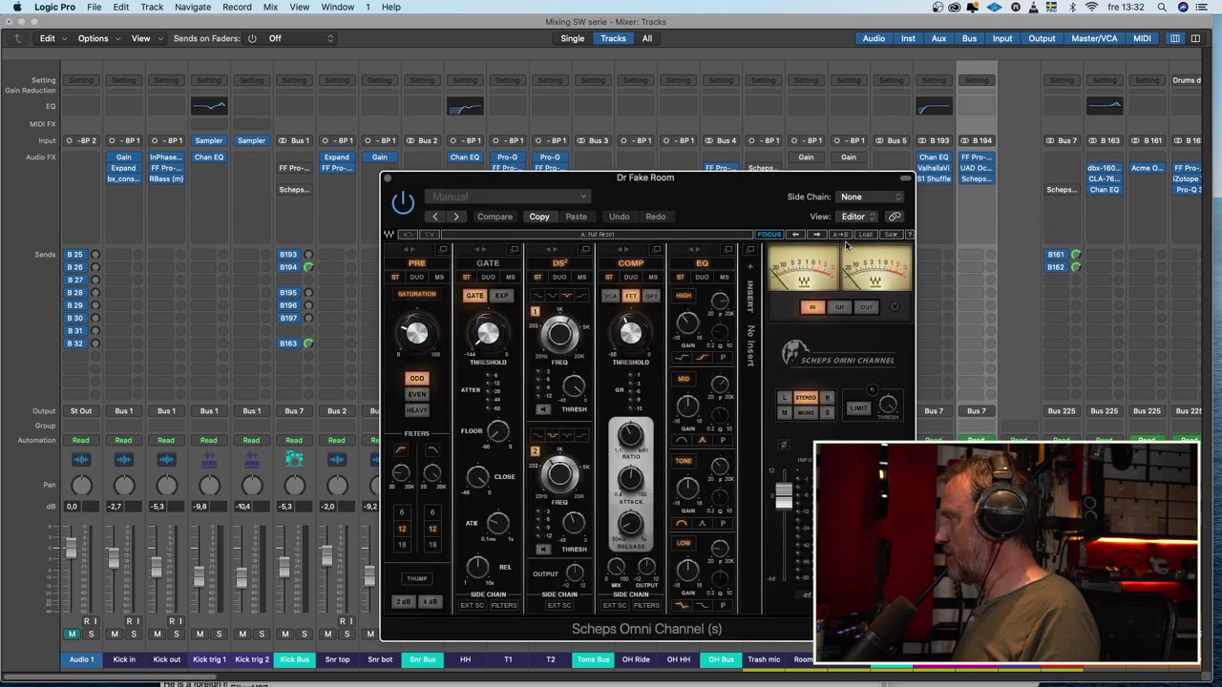
{"action": "left_click", "coordinate": [387, 180]}
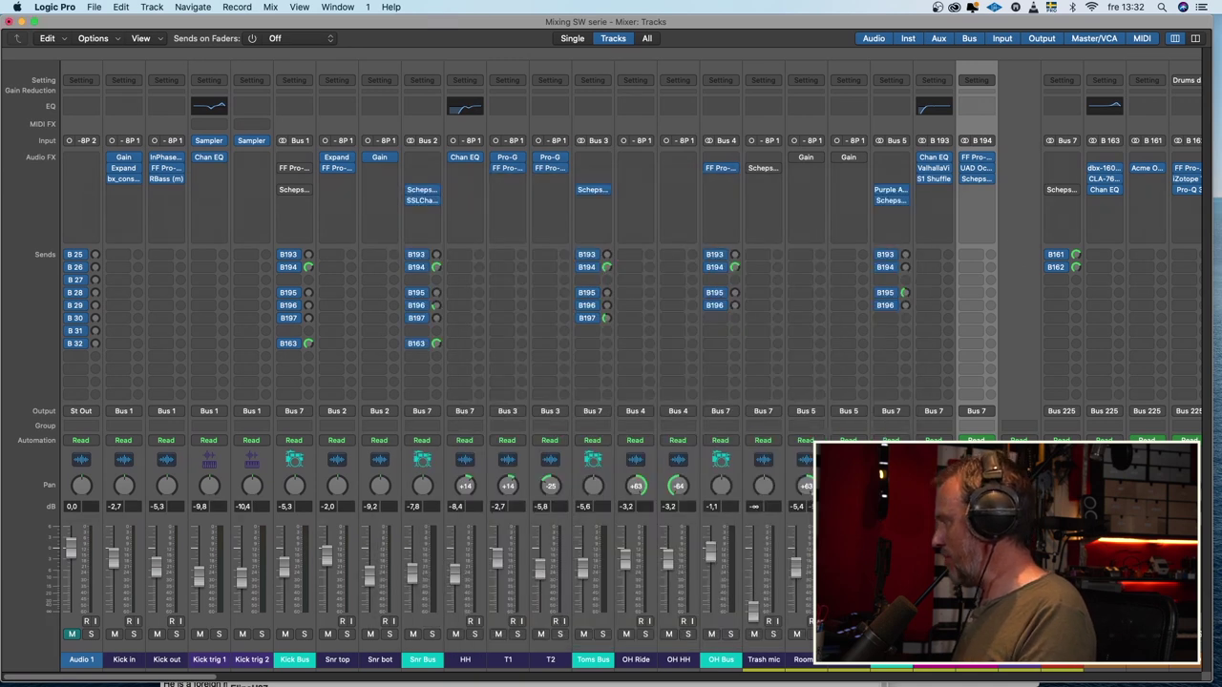
Play the drums and check the Scheps Omni Channel settings on the DR Sub channel.
{"action": "key", "text": "space"}
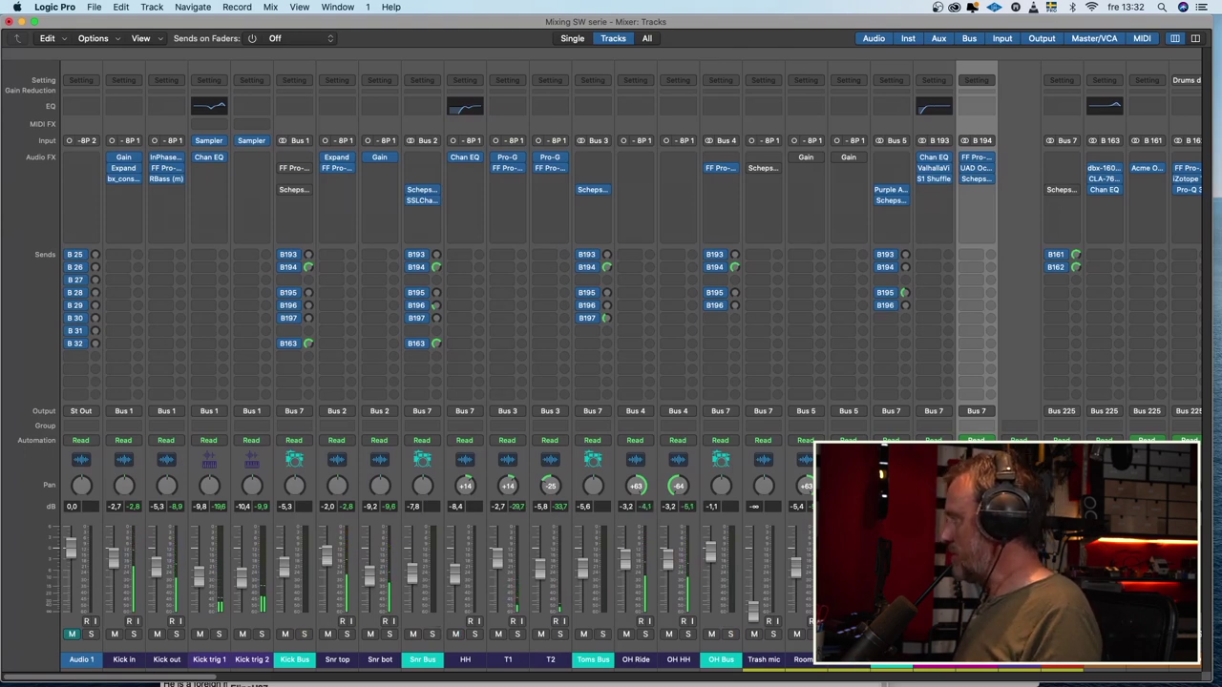
{"action": "left_click", "coordinate": [1061, 191]}
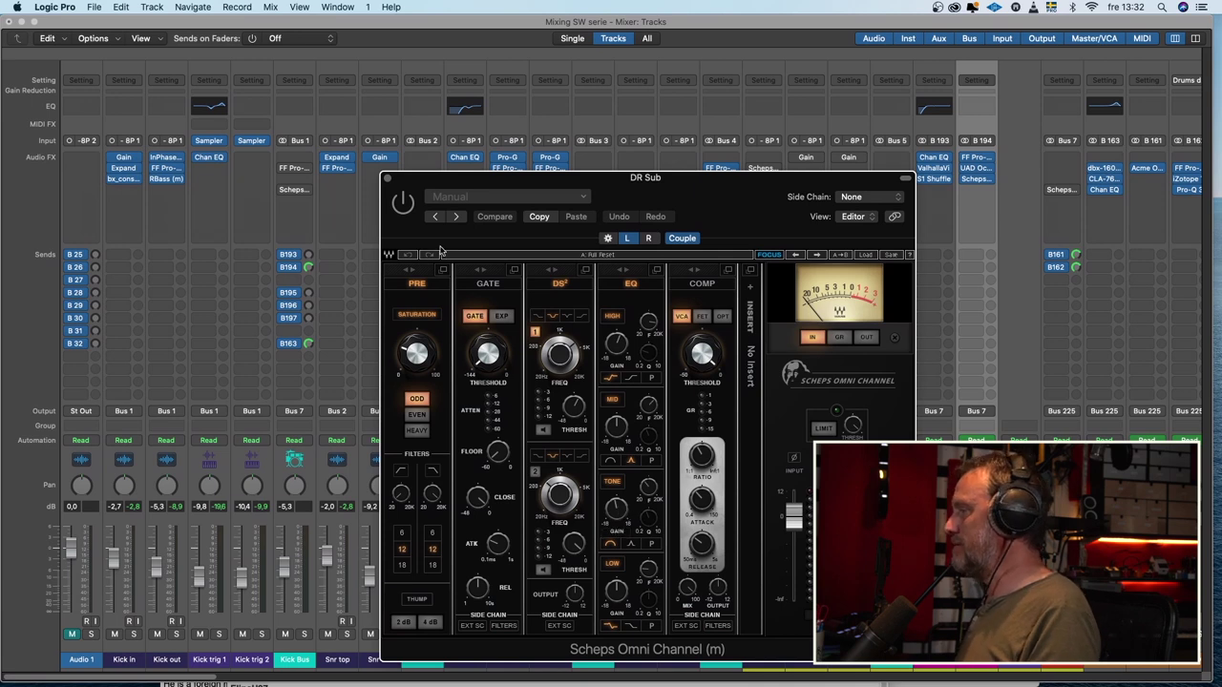
{"action": "left_click", "coordinate": [387, 178]}
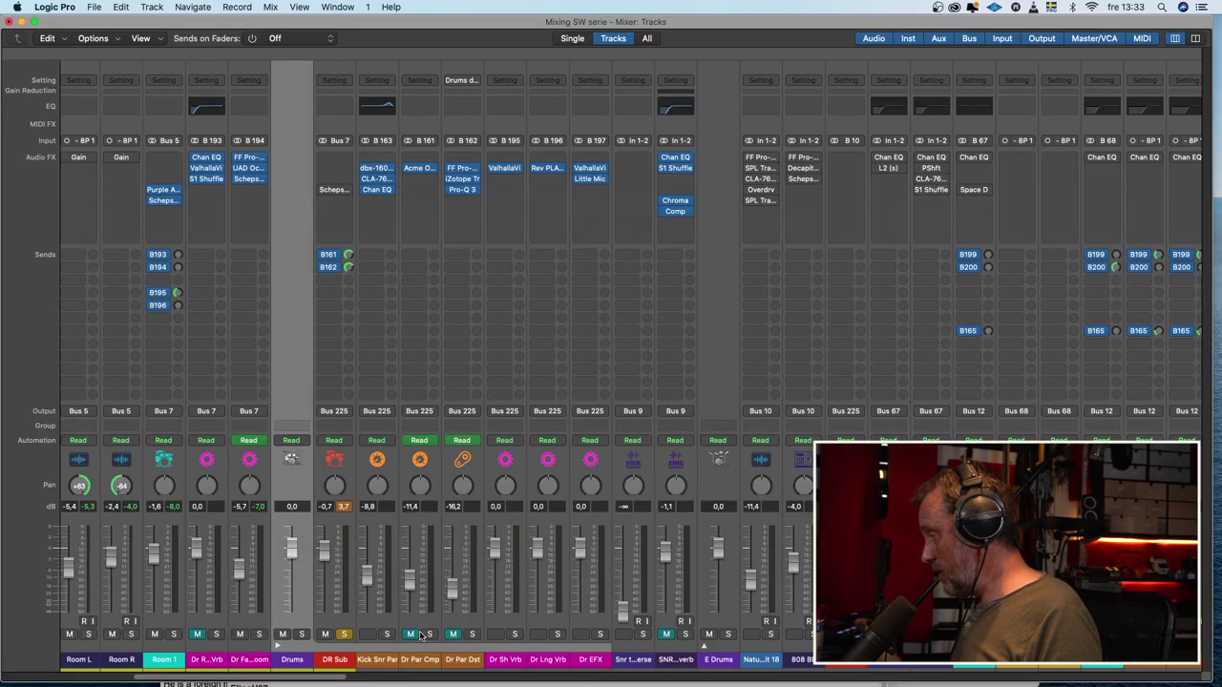
Audition the parallel drum channels Kick Snr Par, Dr Par Cmp and Dr Par Dst one at a time in solo.
{"action": "left_click", "coordinate": [387, 634]}
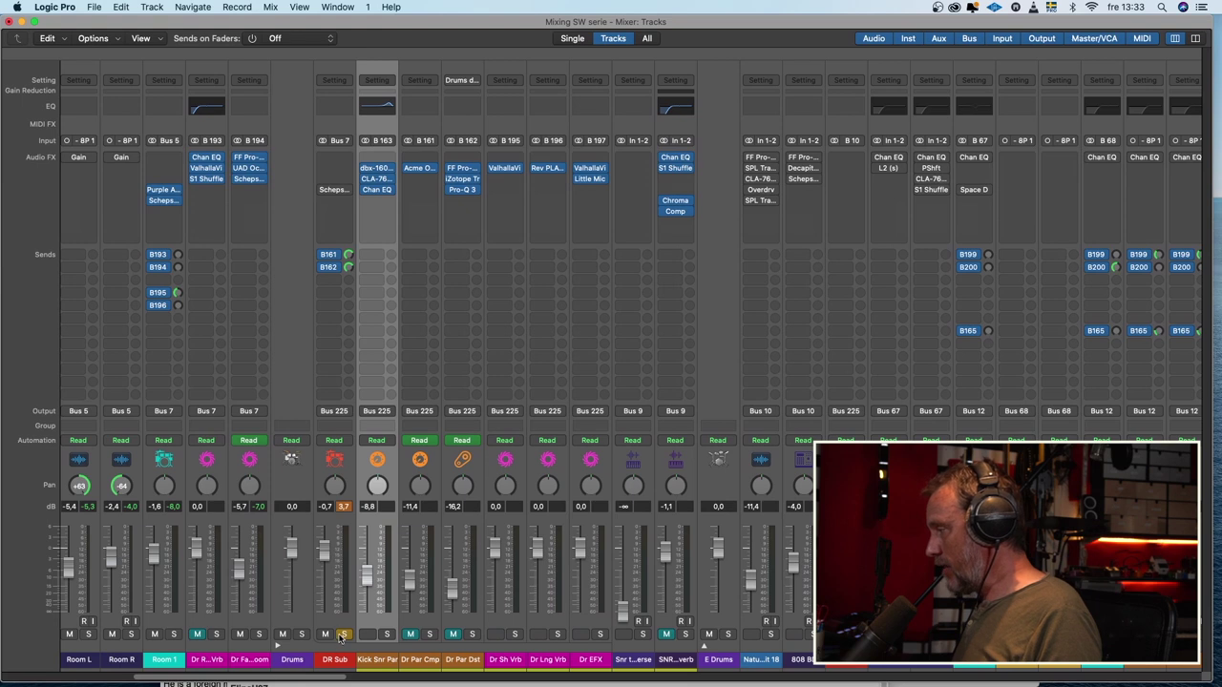
{"action": "key", "text": "Up"}
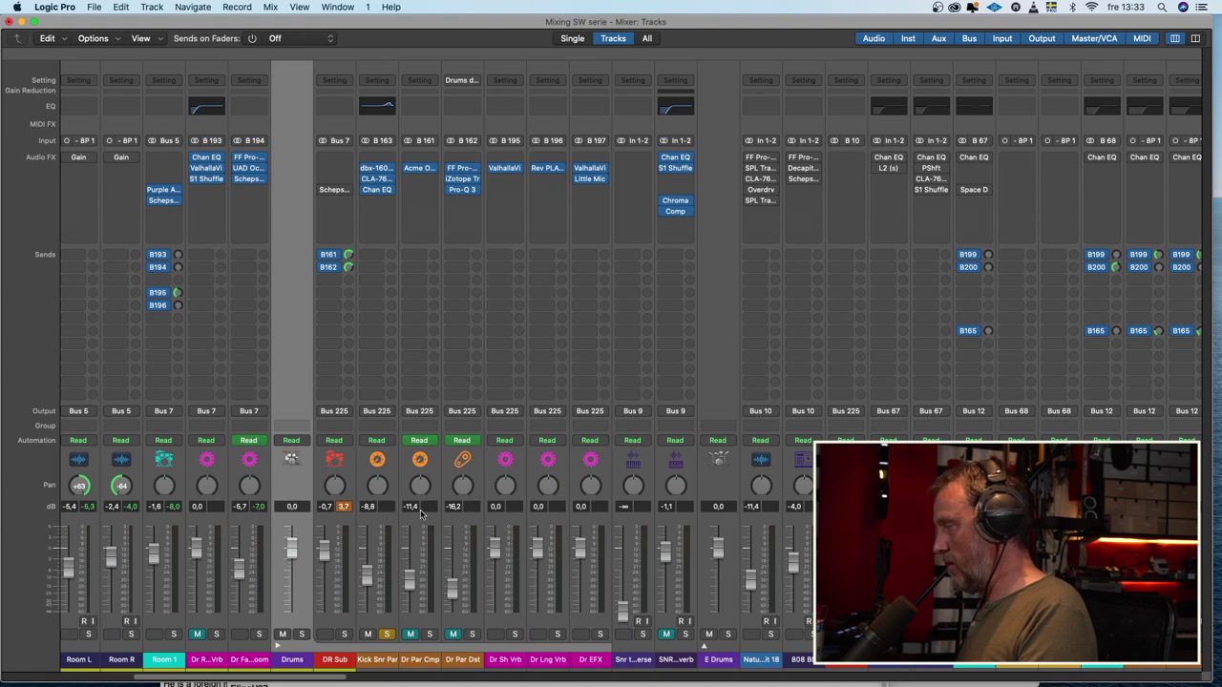
{"action": "key", "text": "space"}
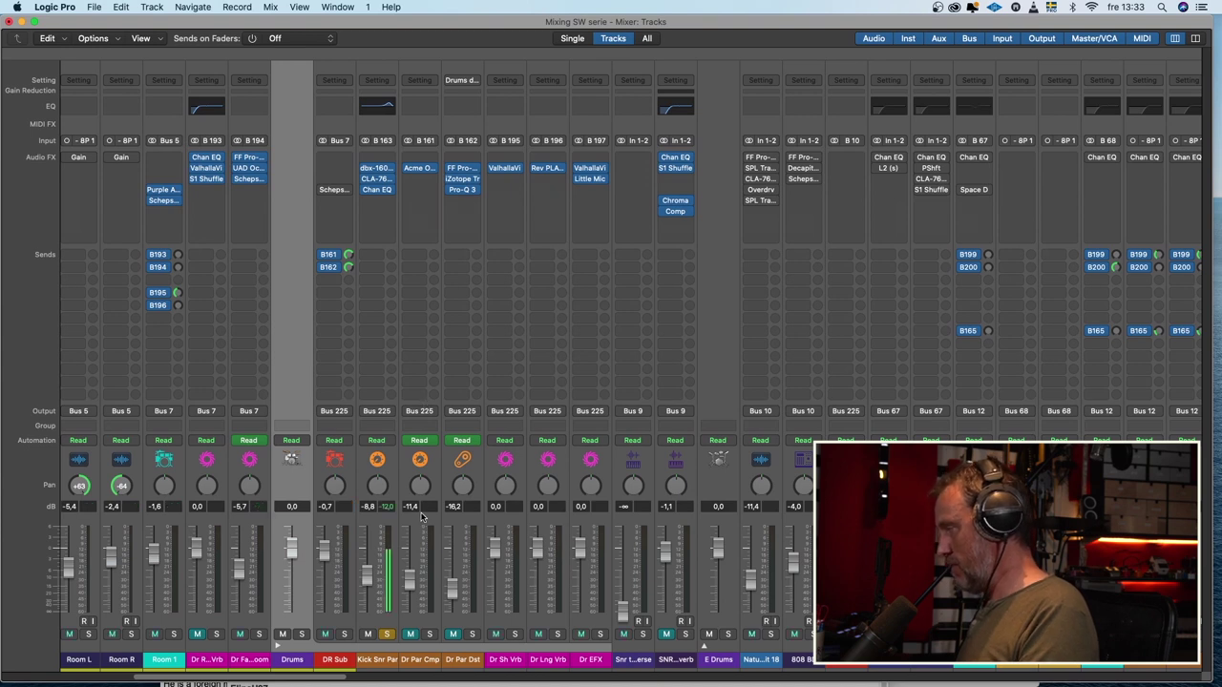
{"action": "left_click", "coordinate": [389, 635]}
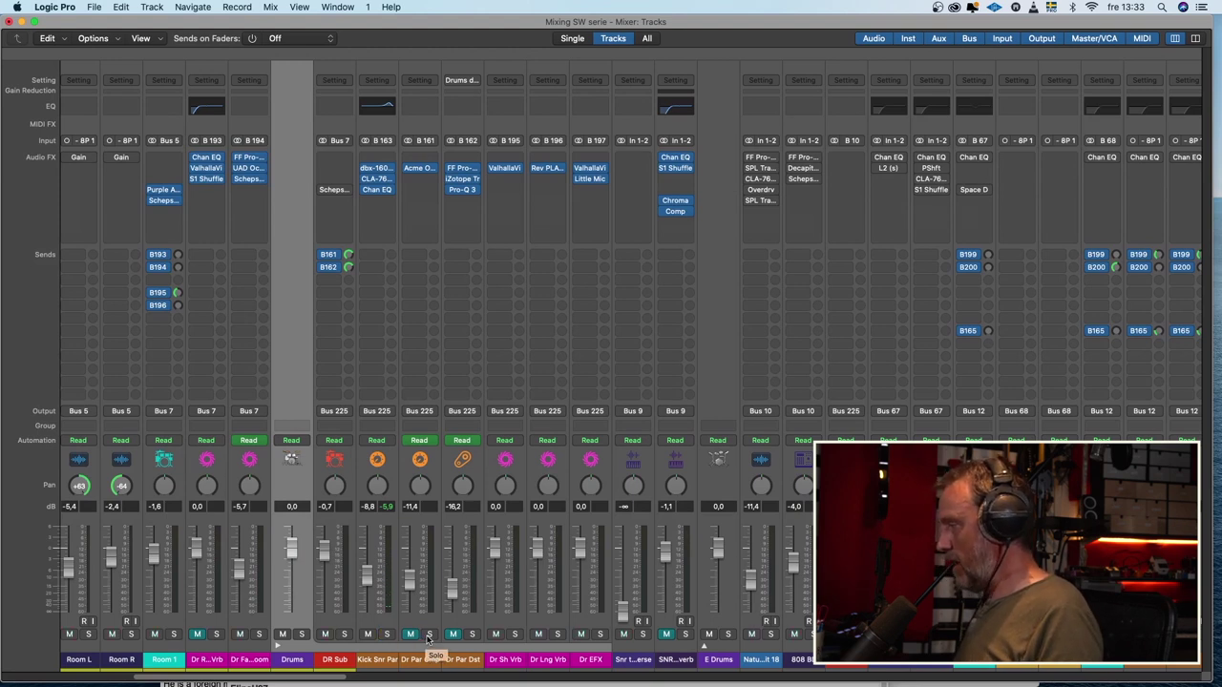
{"action": "left_click", "coordinate": [428, 635]}
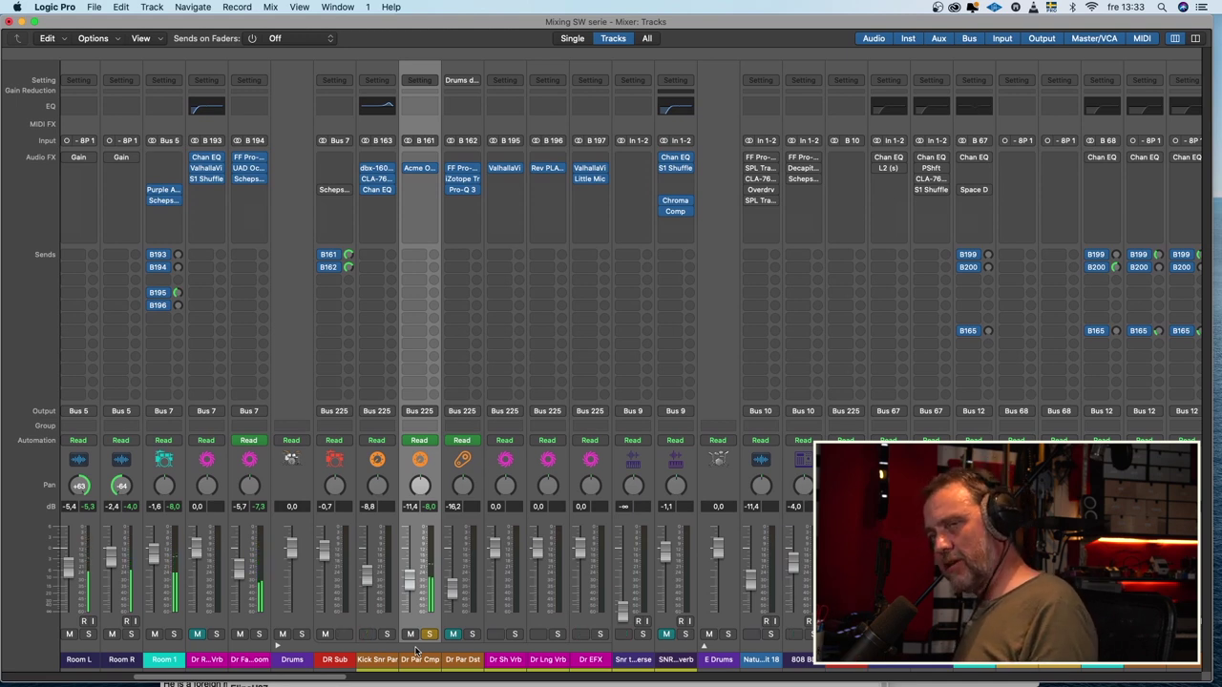
{"action": "left_click", "coordinate": [471, 634], "text": "alt"}
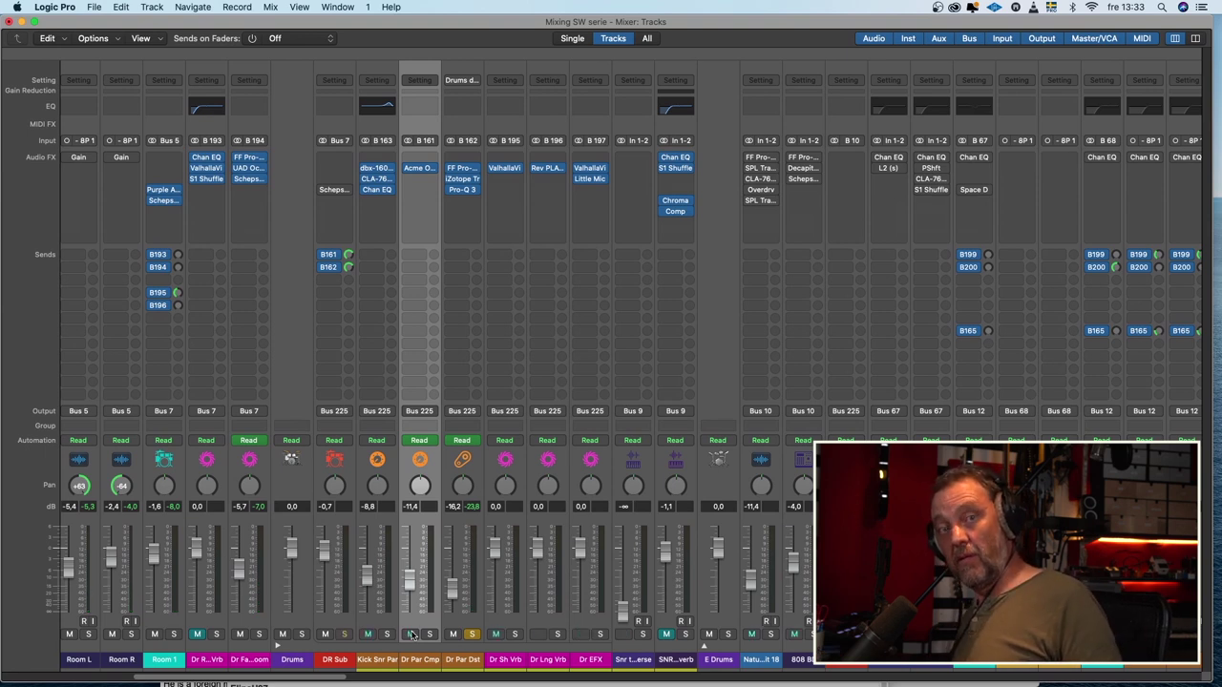
Add DR Sub, Dr Par Cmp and Kick Snr Par to the solo to hear them together with Dr Par Dst.
{"action": "left_click", "coordinate": [344, 634]}
{"action": "left_click", "coordinate": [430, 633]}
{"action": "left_click", "coordinate": [387, 634]}
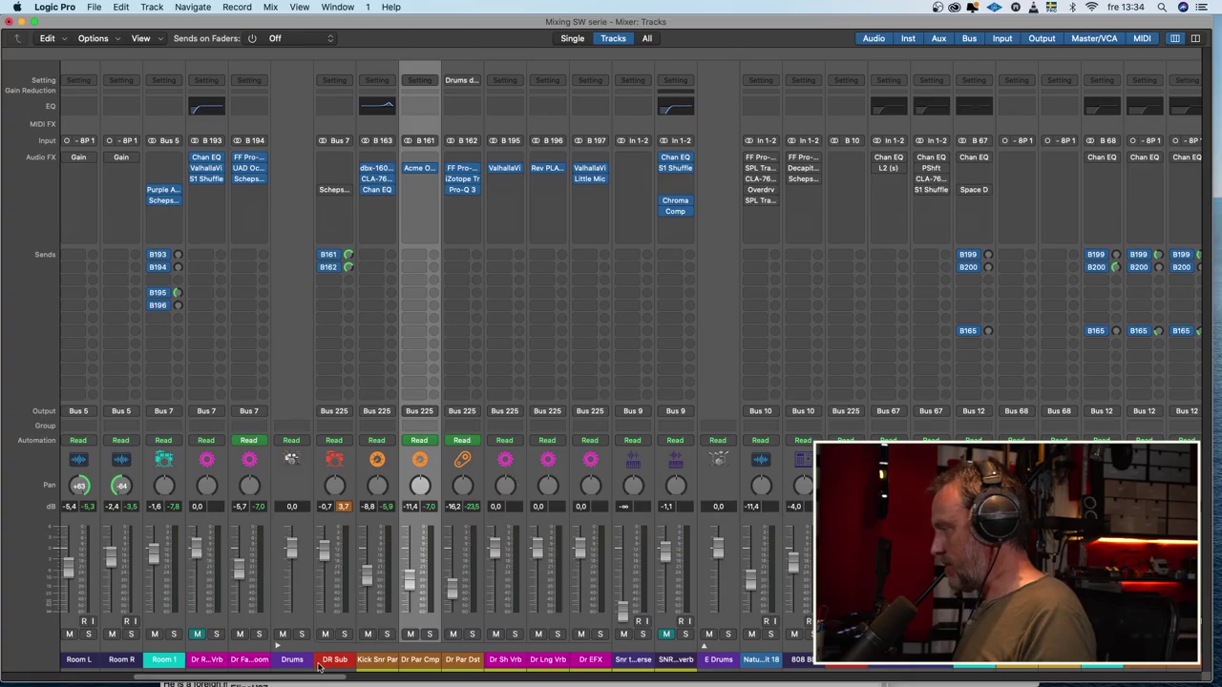
Audition Bass DI and BASS DST in solo, separately and together, with their AmpliTube and BOD plug-ins enabled.
{"action": "left_click_drag", "start_coordinate": [315, 675], "coordinate": [520, 659]}
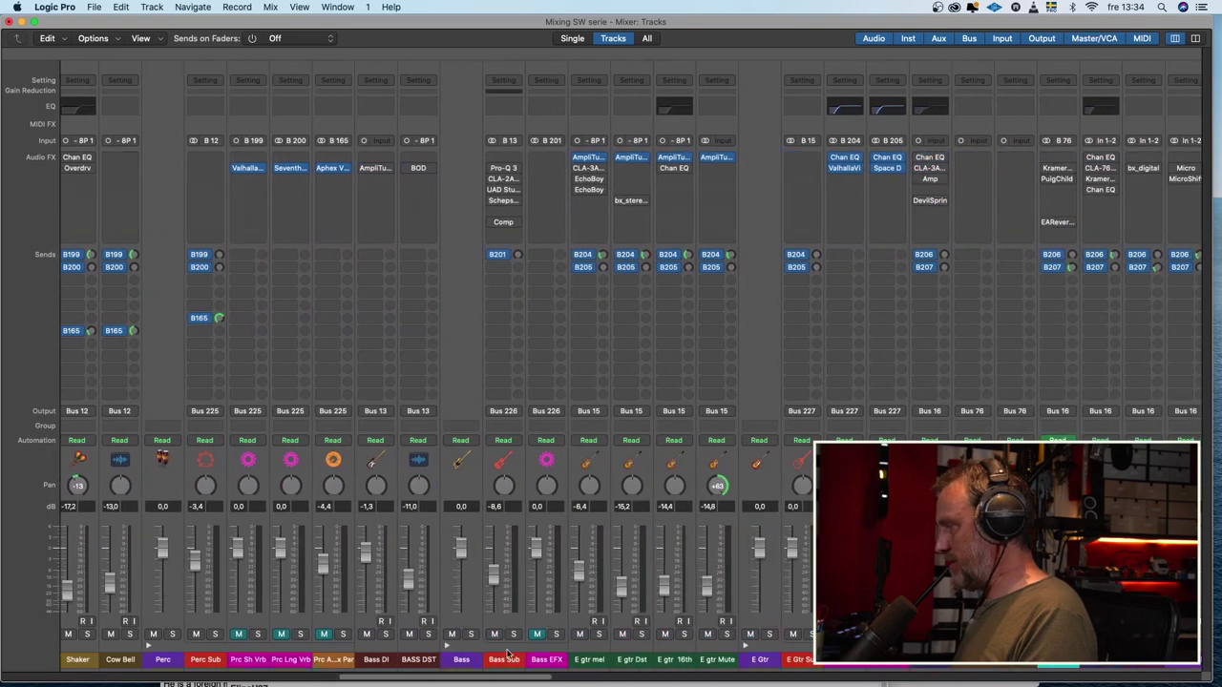
{"action": "left_click", "coordinate": [385, 634]}
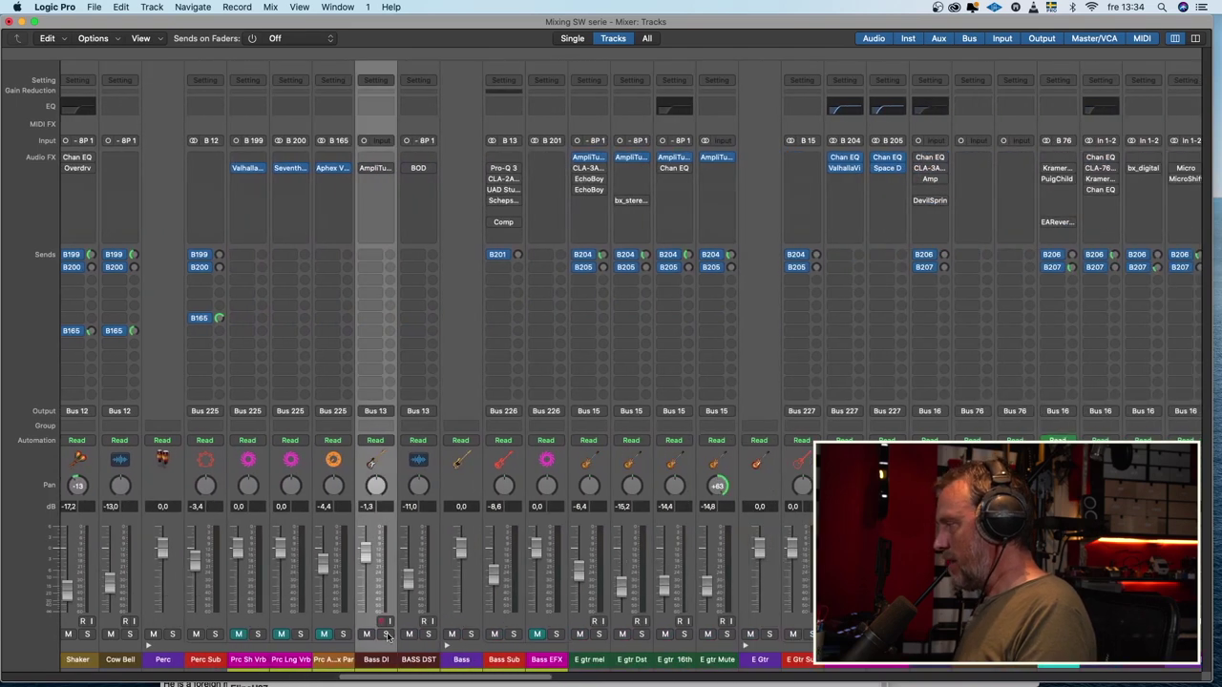
{"action": "left_click", "coordinate": [513, 634]}
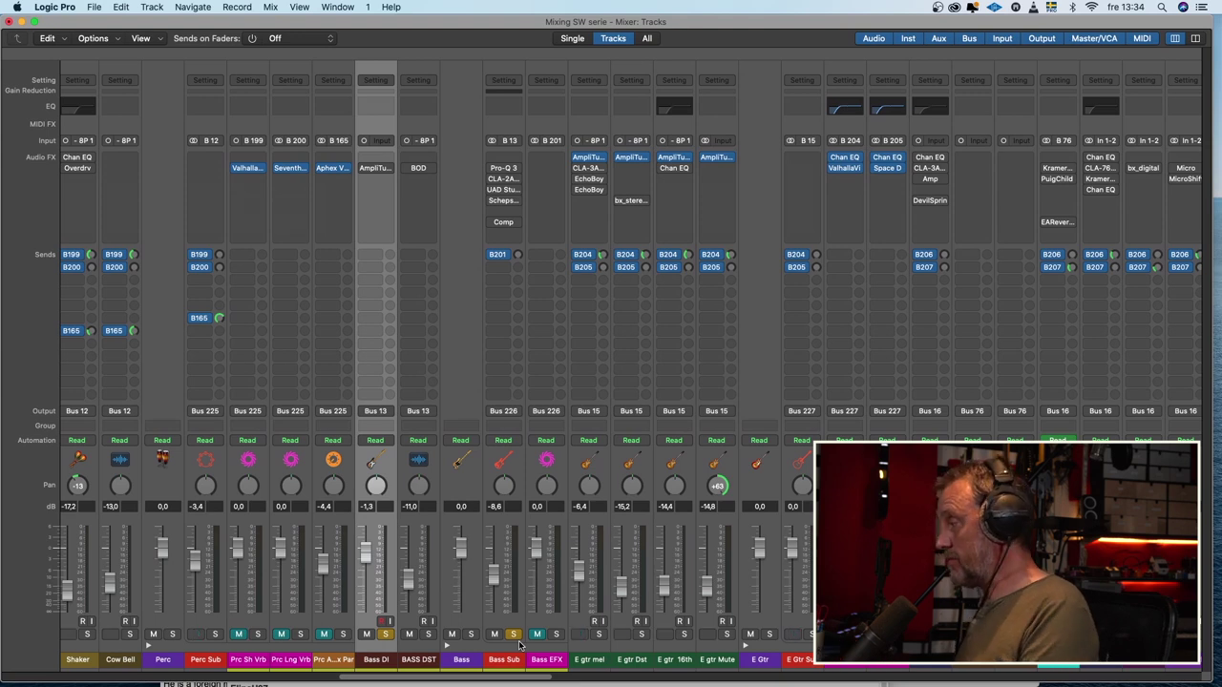
{"action": "key", "text": "space"}
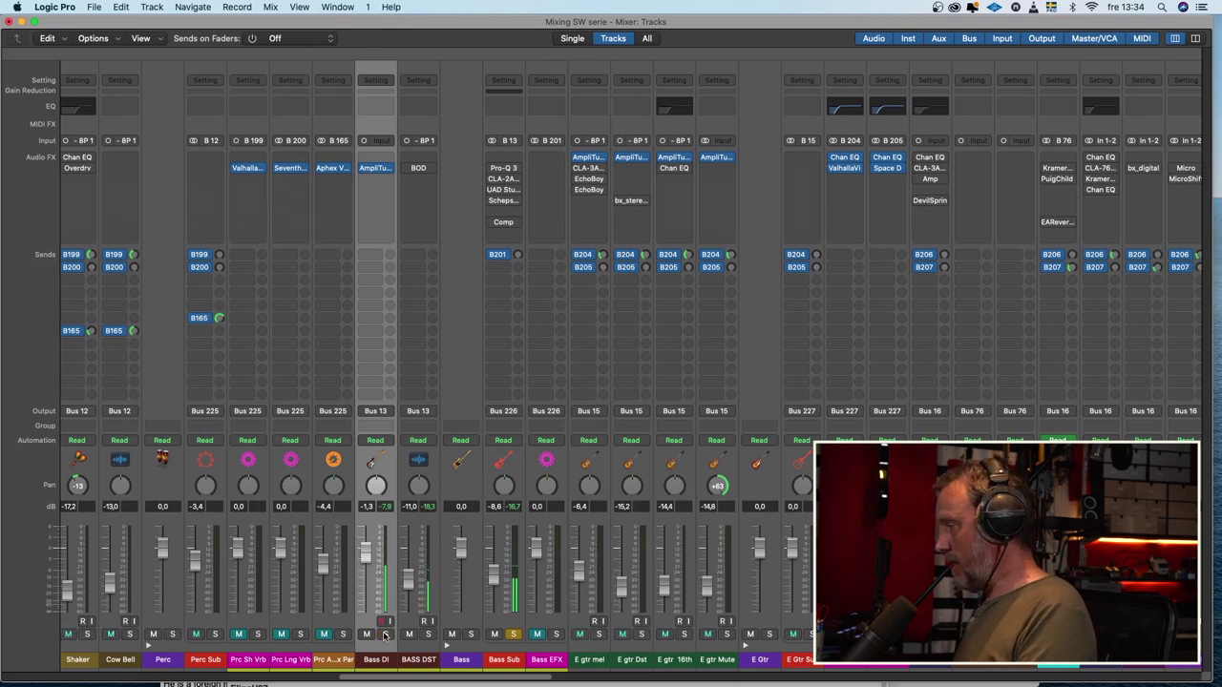
{"action": "left_click", "coordinate": [429, 635]}
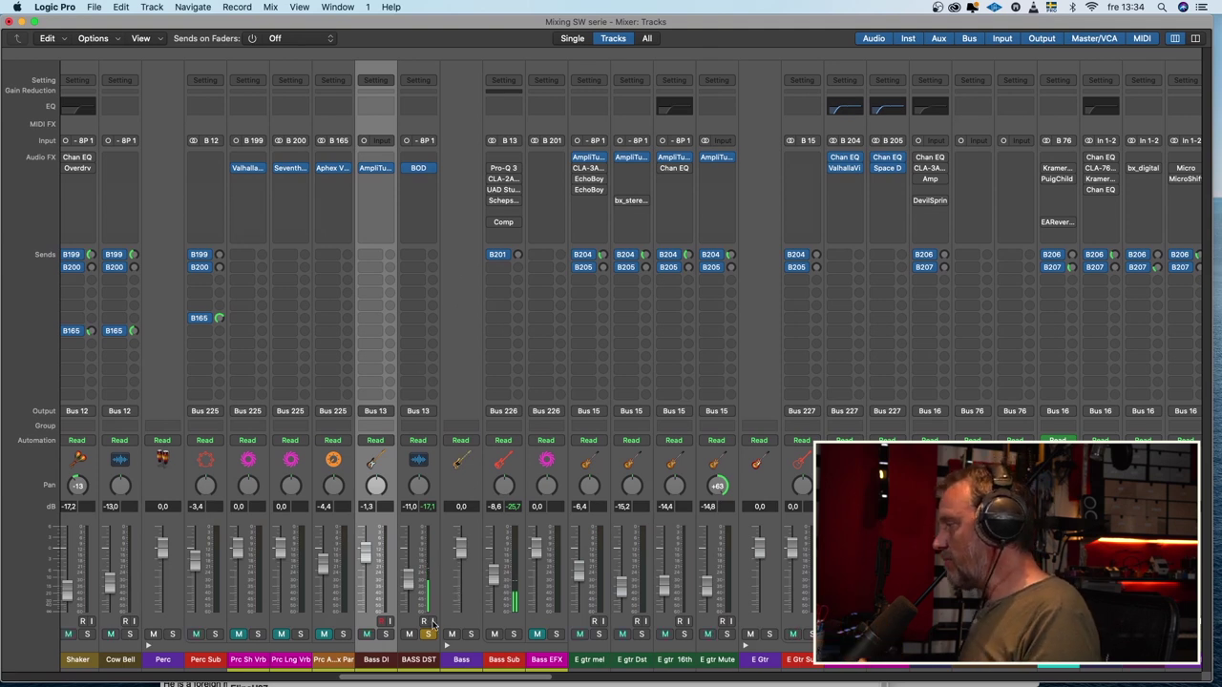
{"action": "left_click", "coordinate": [384, 634]}
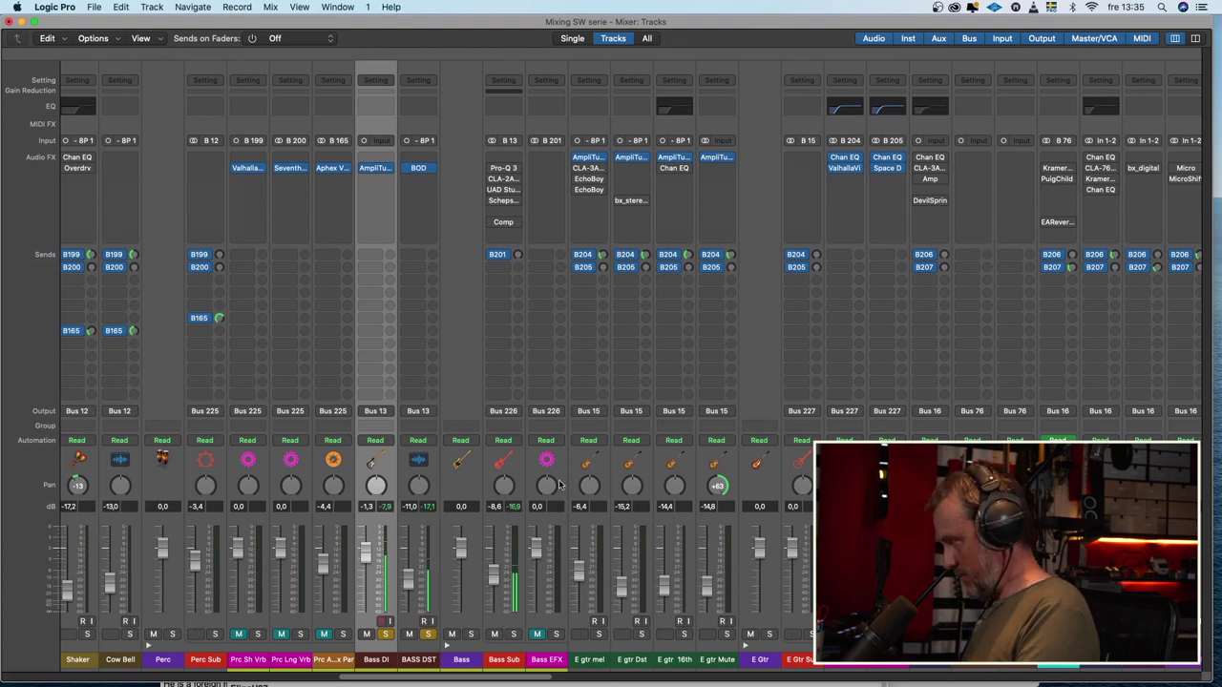
Enable the Bass Sub plug-ins, inspect the UAD Studer A800 and Compressor side-chain settings, and audition the processed channel in solo.
{"action": "left_click", "coordinate": [504, 190]}
{"action": "left_click_drag", "start_coordinate": [613, 181], "coordinate": [450, 111]}
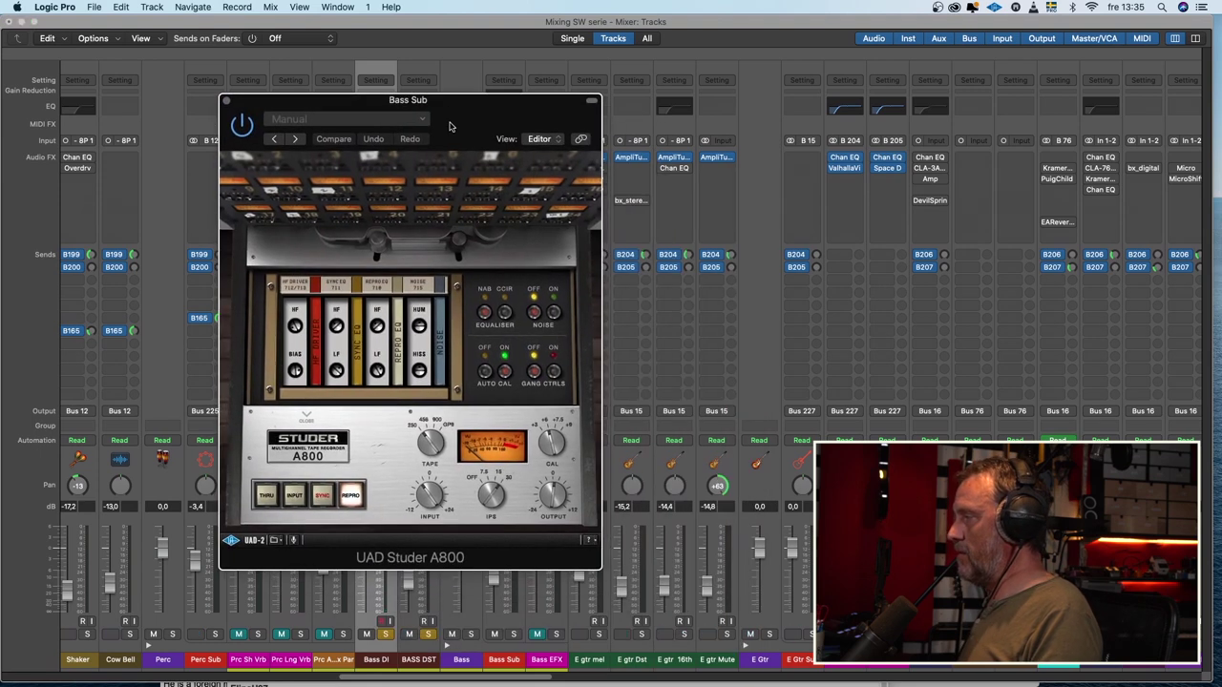
{"action": "left_click", "coordinate": [227, 101]}
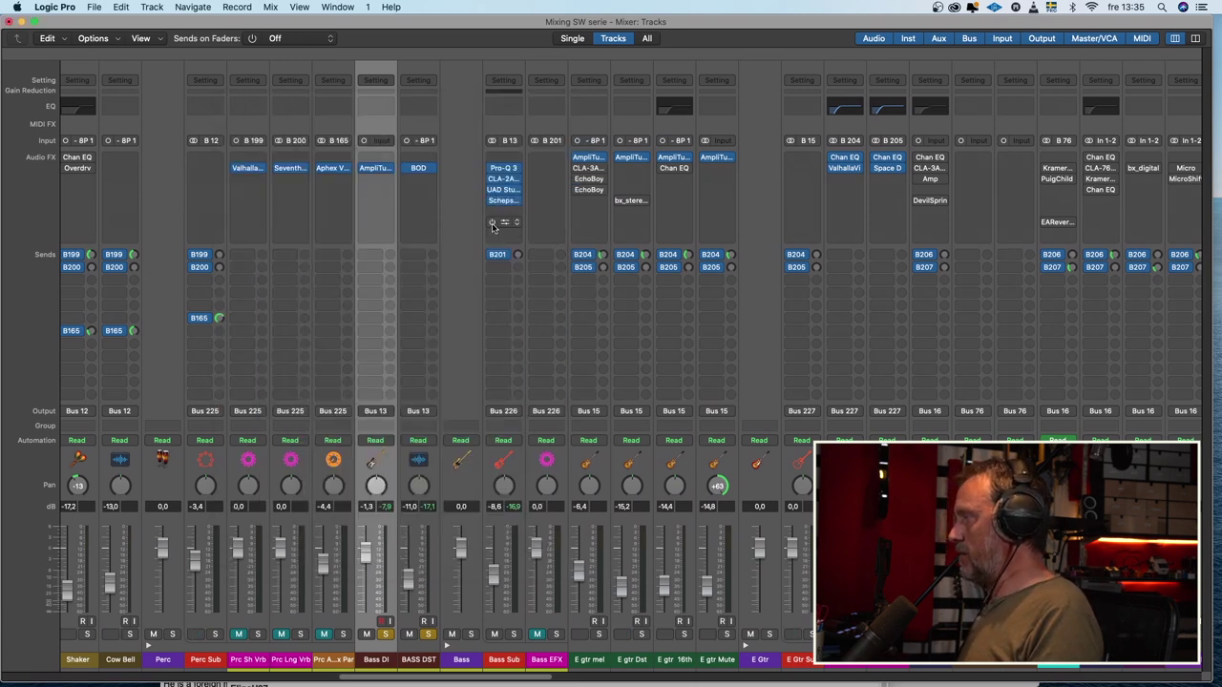
{"action": "left_click", "coordinate": [505, 223]}
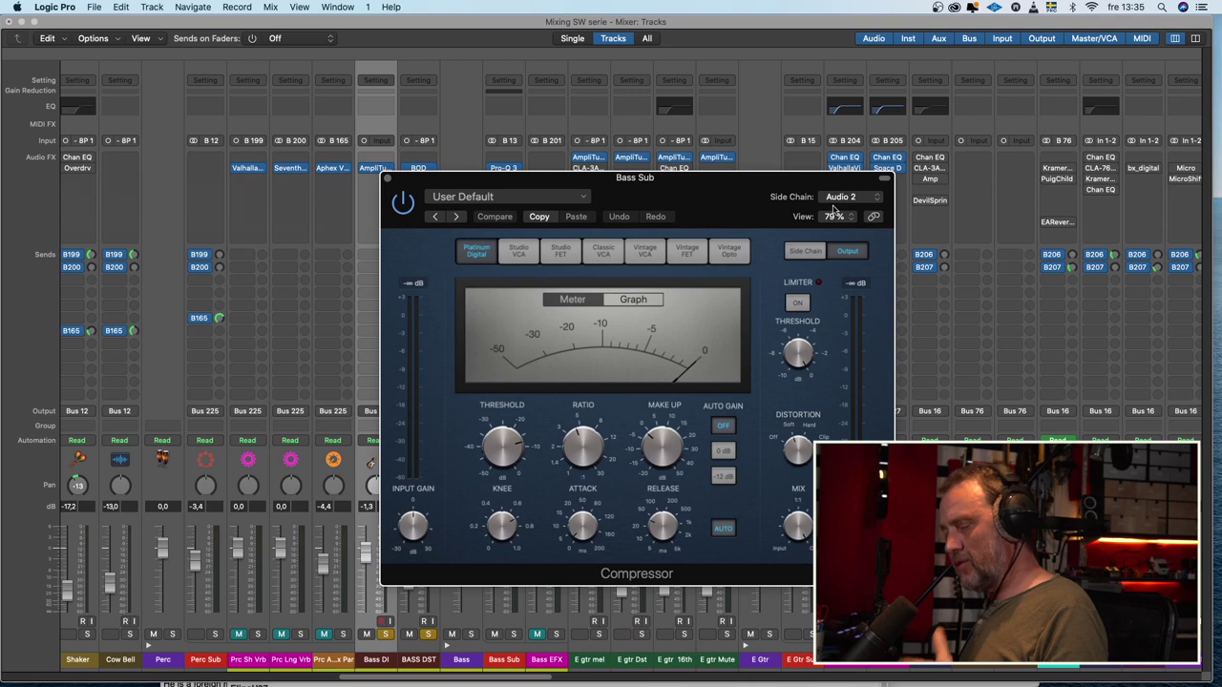
{"action": "left_click", "coordinate": [386, 179]}
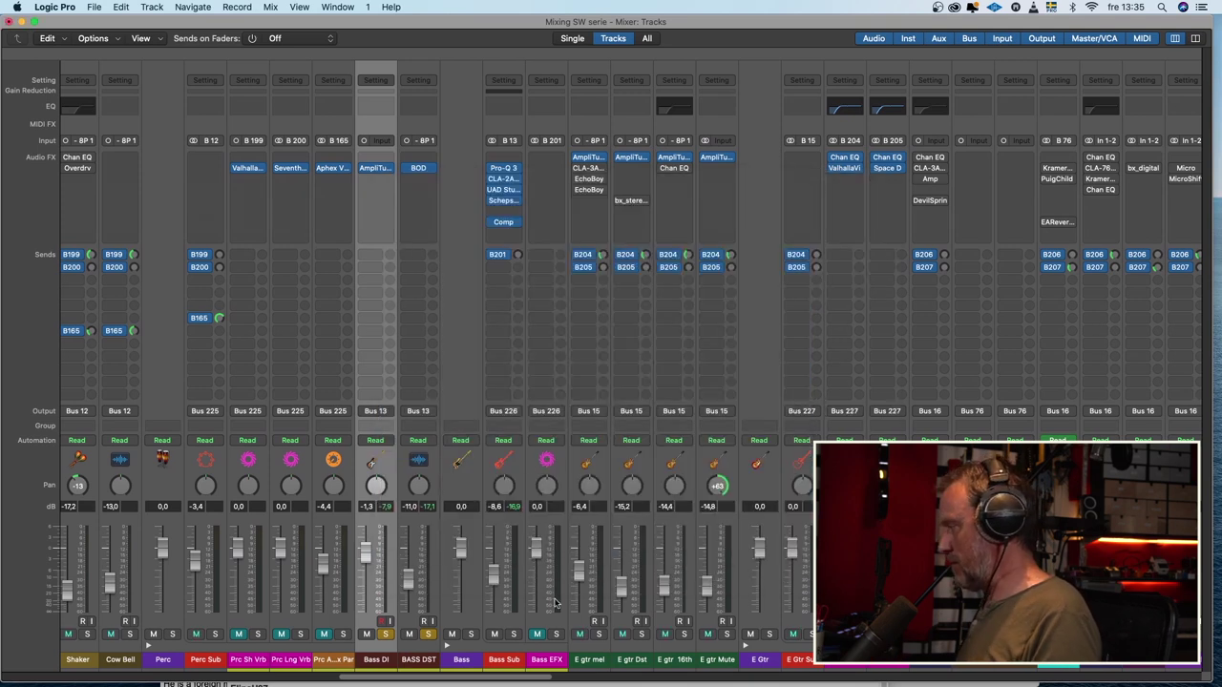
{"action": "left_click", "coordinate": [513, 634]}
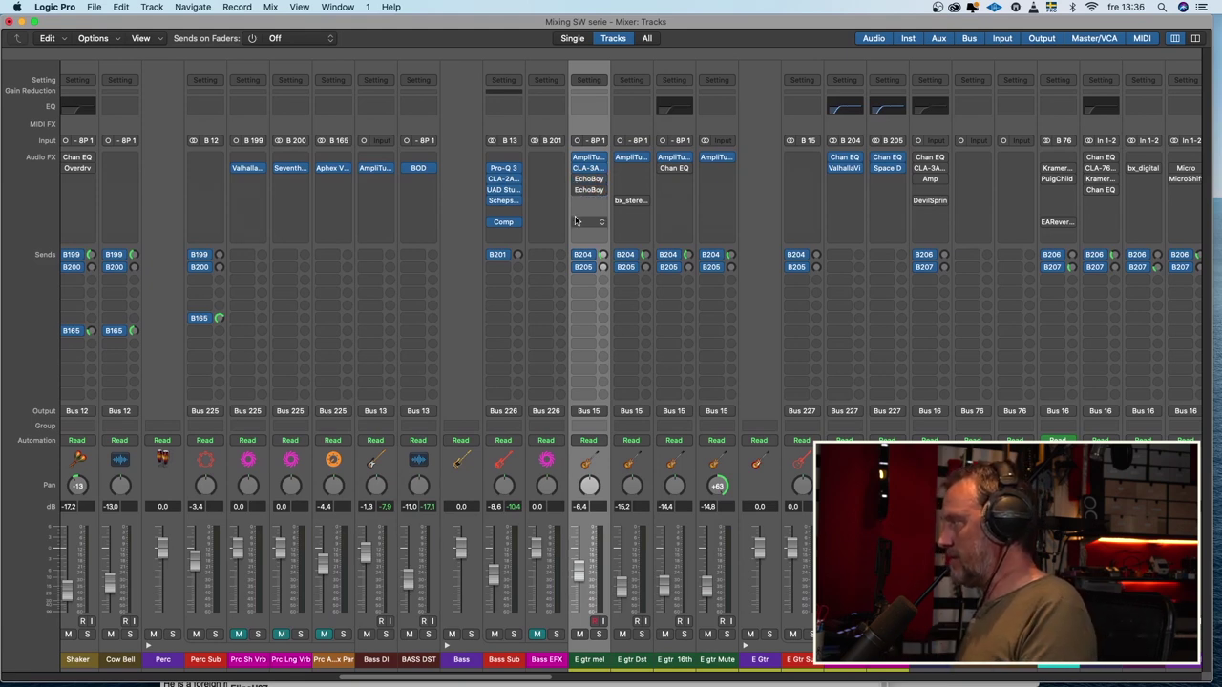
Audition E gtr mel in solo while enabling its two EchoBoy delays, and clear the solo.
{"action": "left_click", "coordinate": [598, 633]}
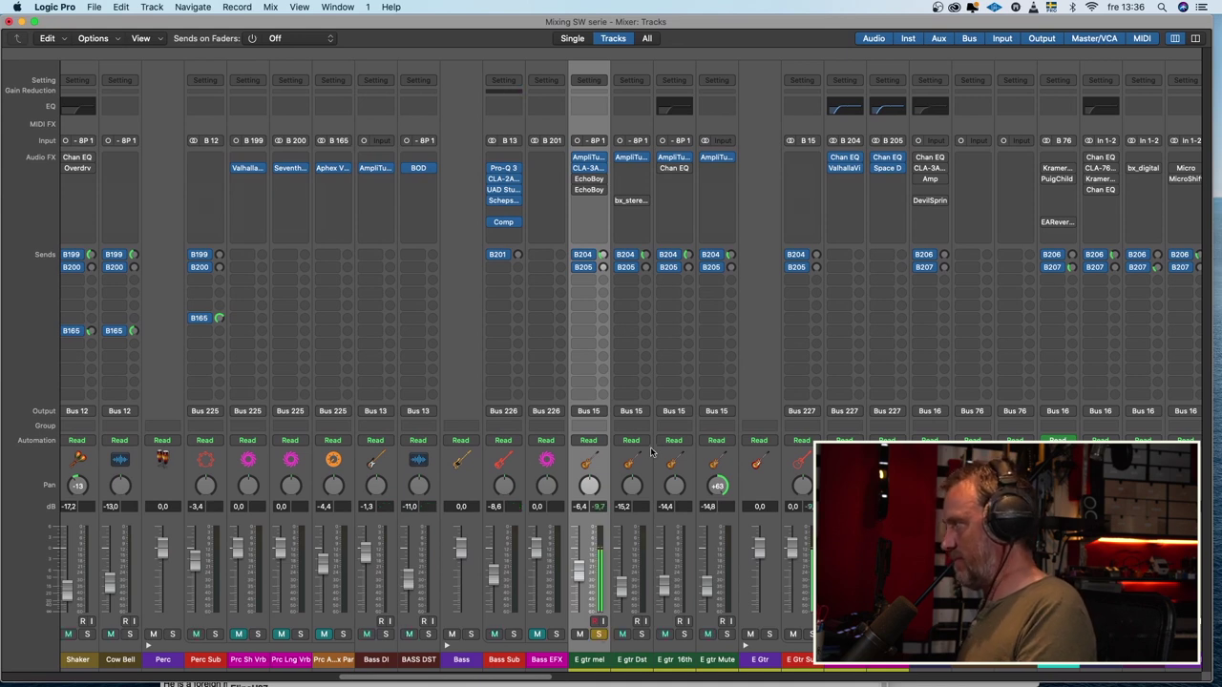
{"action": "mouse_move", "coordinate": [577, 181]}
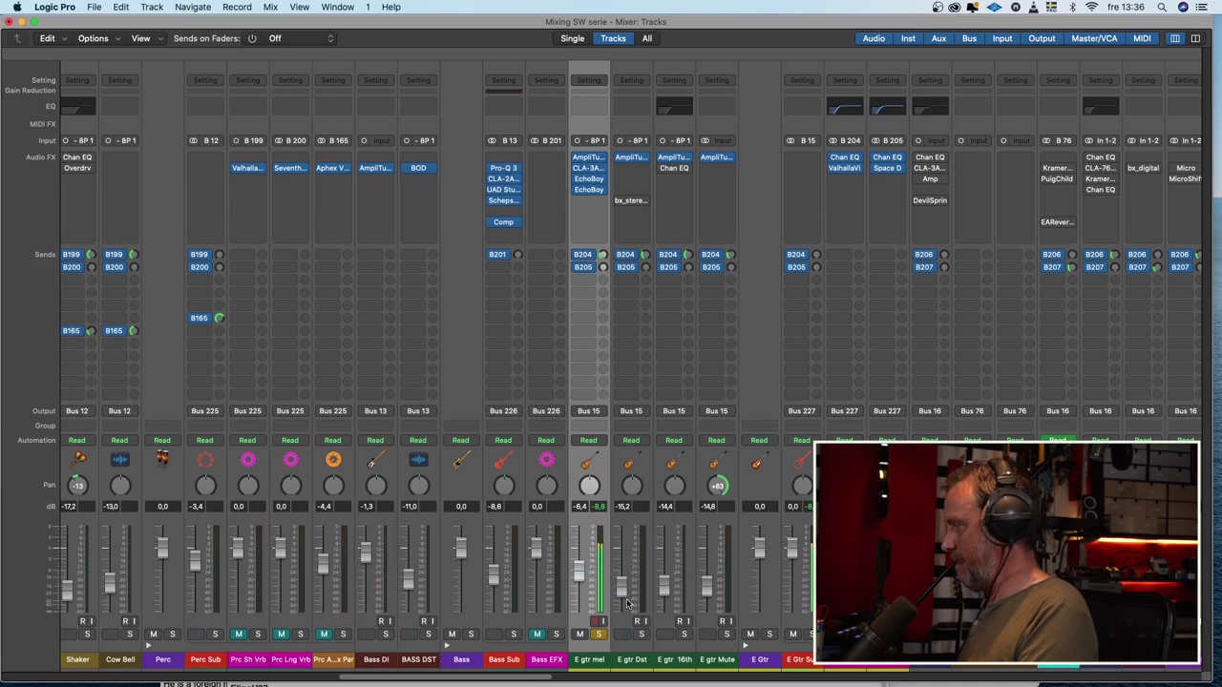
{"action": "left_click", "coordinate": [599, 634]}
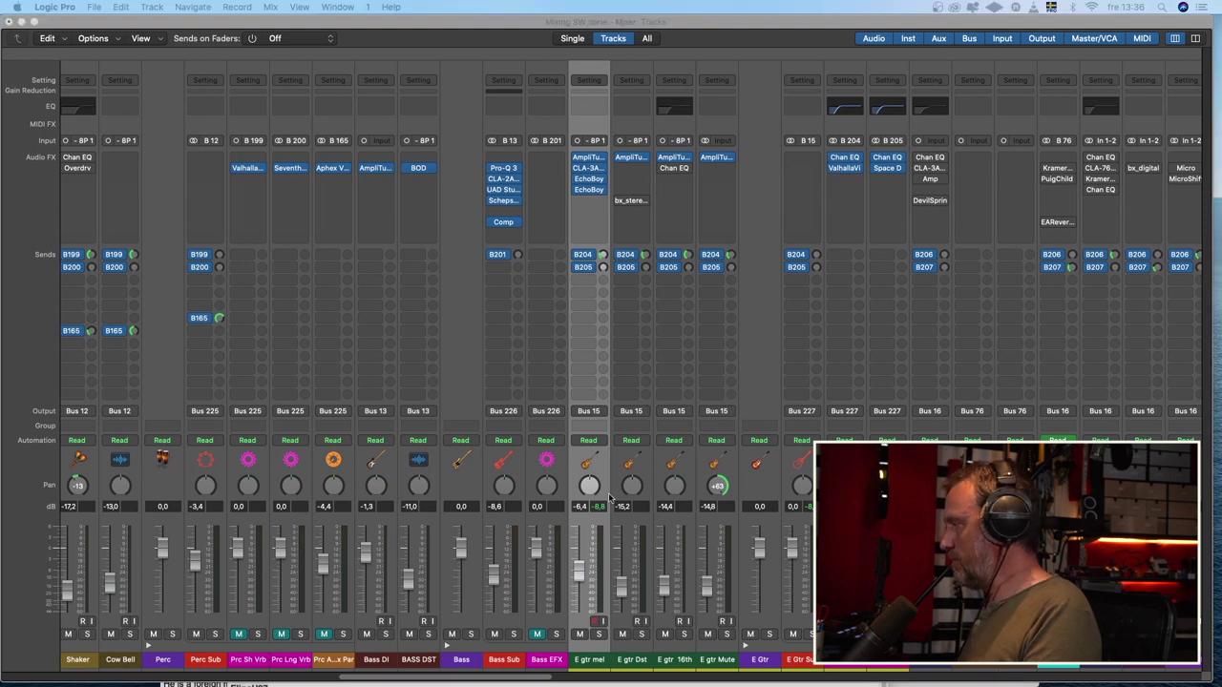
Solo E gtr Dst, check its bx_stereomaker settings and enable that plug-in.
{"action": "left_click", "coordinate": [641, 659]}
{"action": "left_click", "coordinate": [642, 633]}
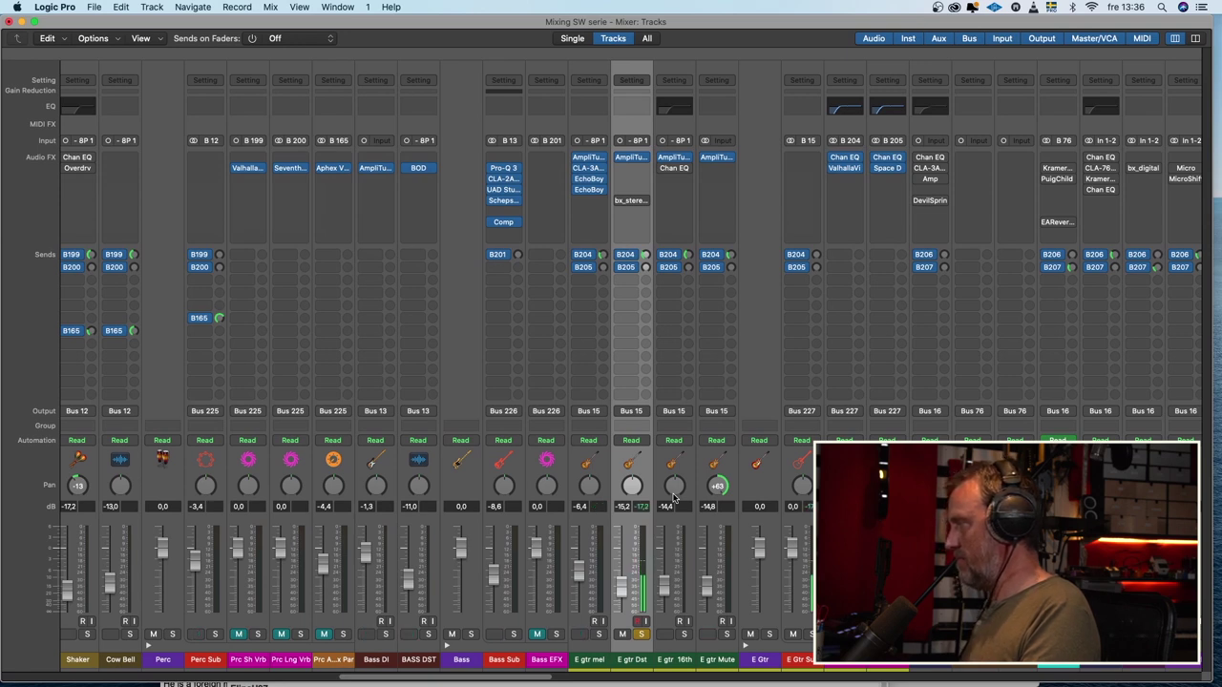
{"action": "left_click", "coordinate": [630, 201]}
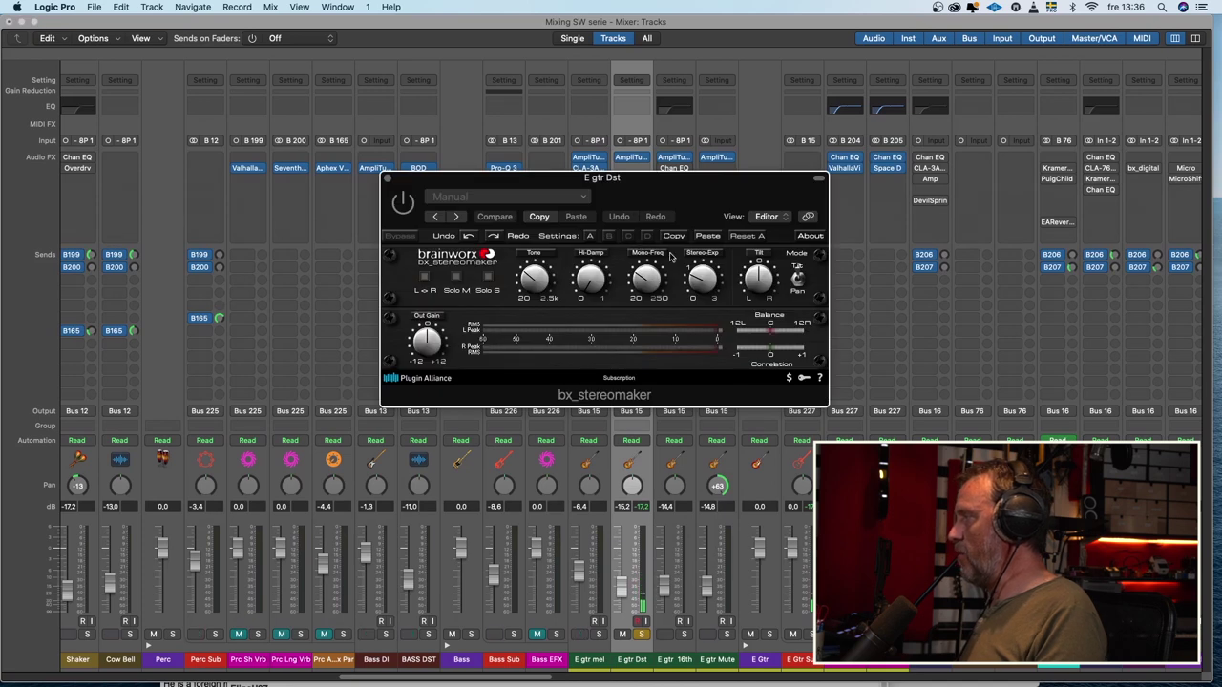
{"action": "left_click", "coordinate": [386, 178]}
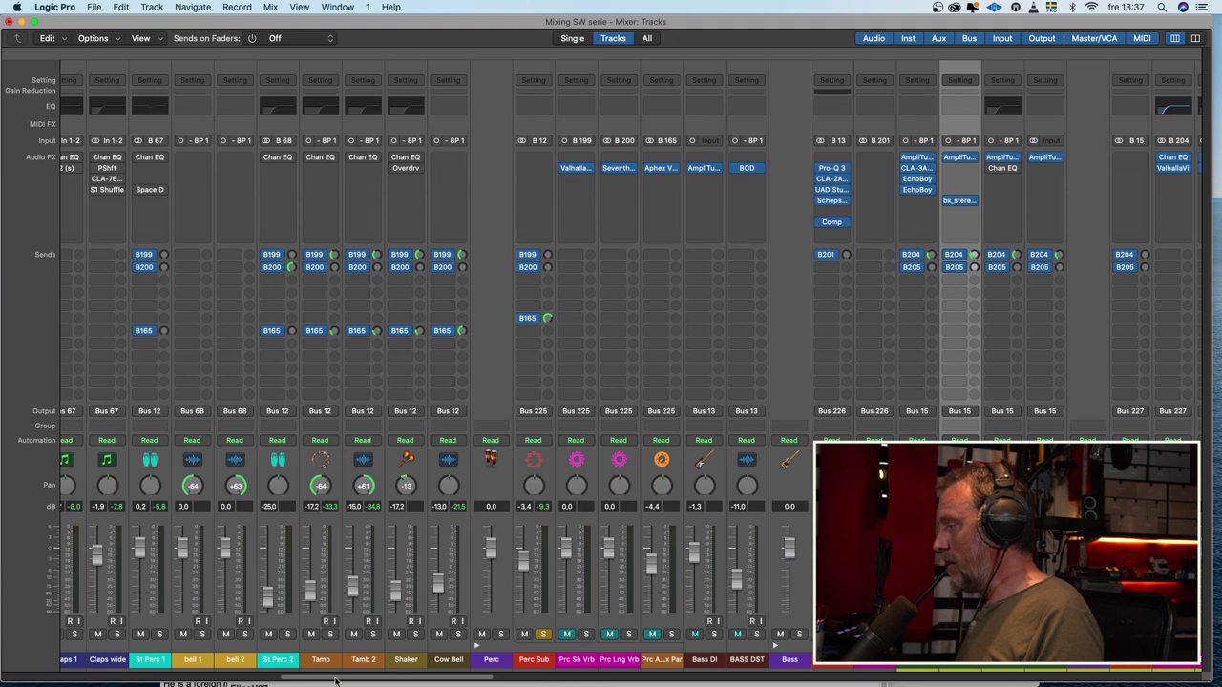
Enable the plug-ins on Claps 1, Claps wide and St Perc 1, including Chan EQ, CLA-76, S1 Shuffle and Space D.
{"action": "left_click_drag", "start_coordinate": [335, 680], "coordinate": [325, 680]}
{"action": "left_click_drag", "start_coordinate": [136, 659], "coordinate": [202, 662]}
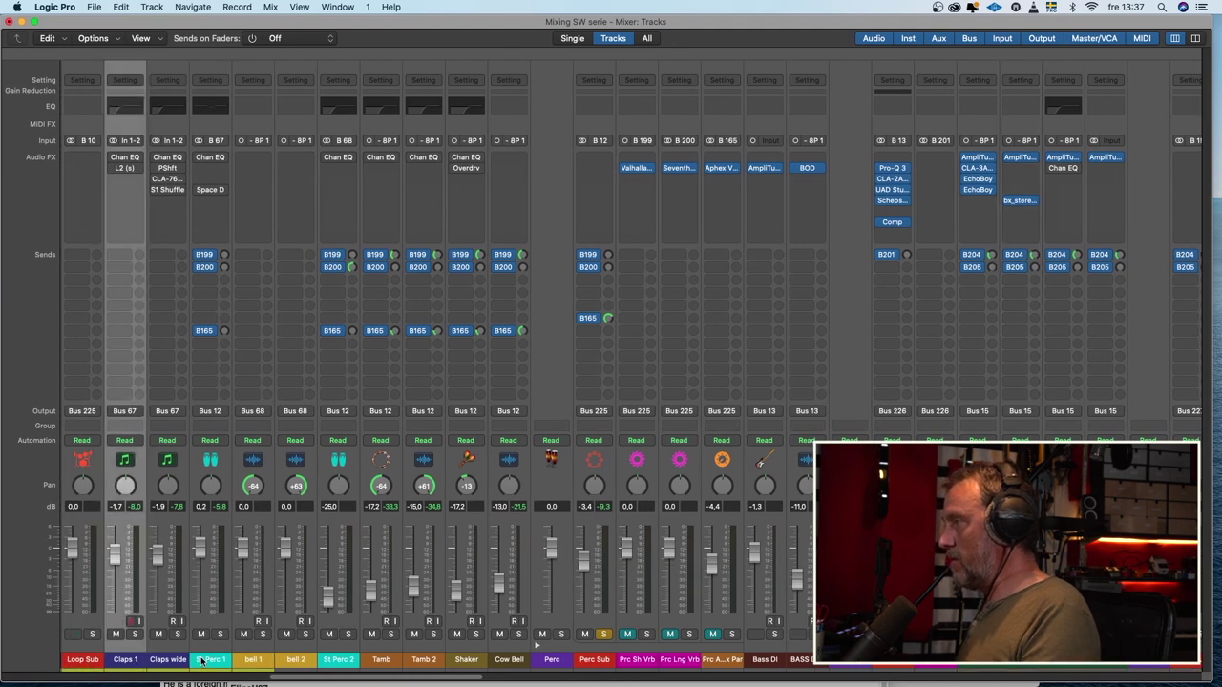
{"action": "left_click", "coordinate": [112, 156]}
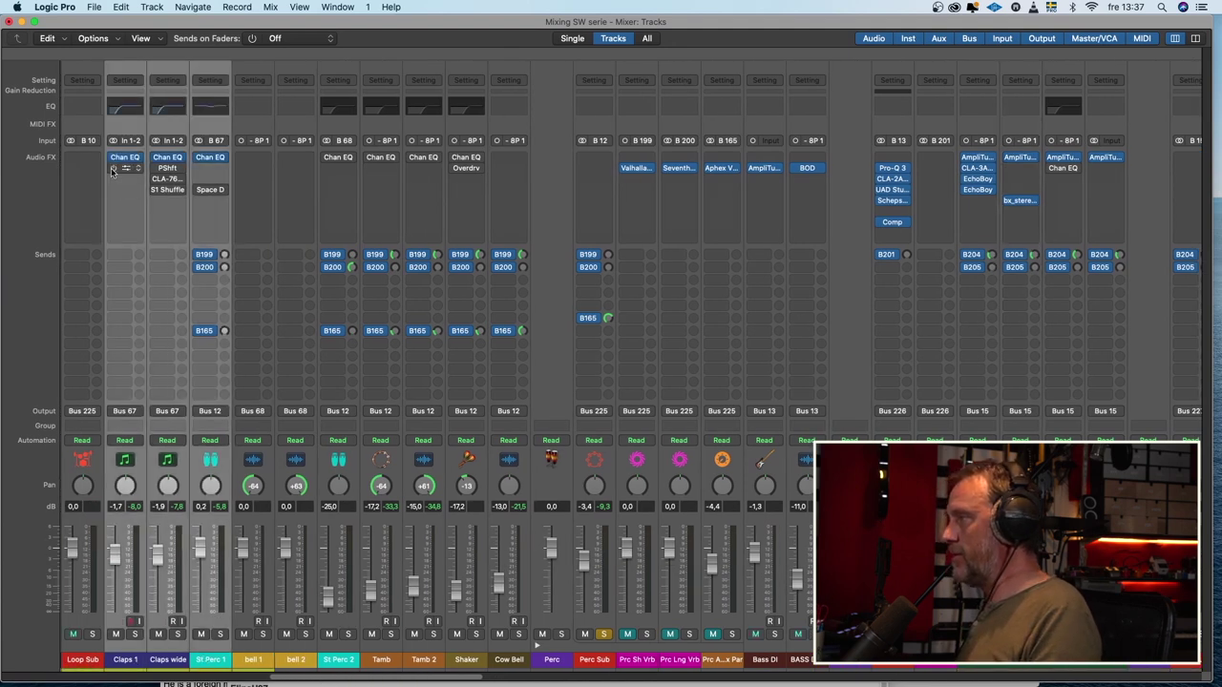
{"action": "left_click", "coordinate": [157, 179]}
{"action": "left_click", "coordinate": [157, 189]}
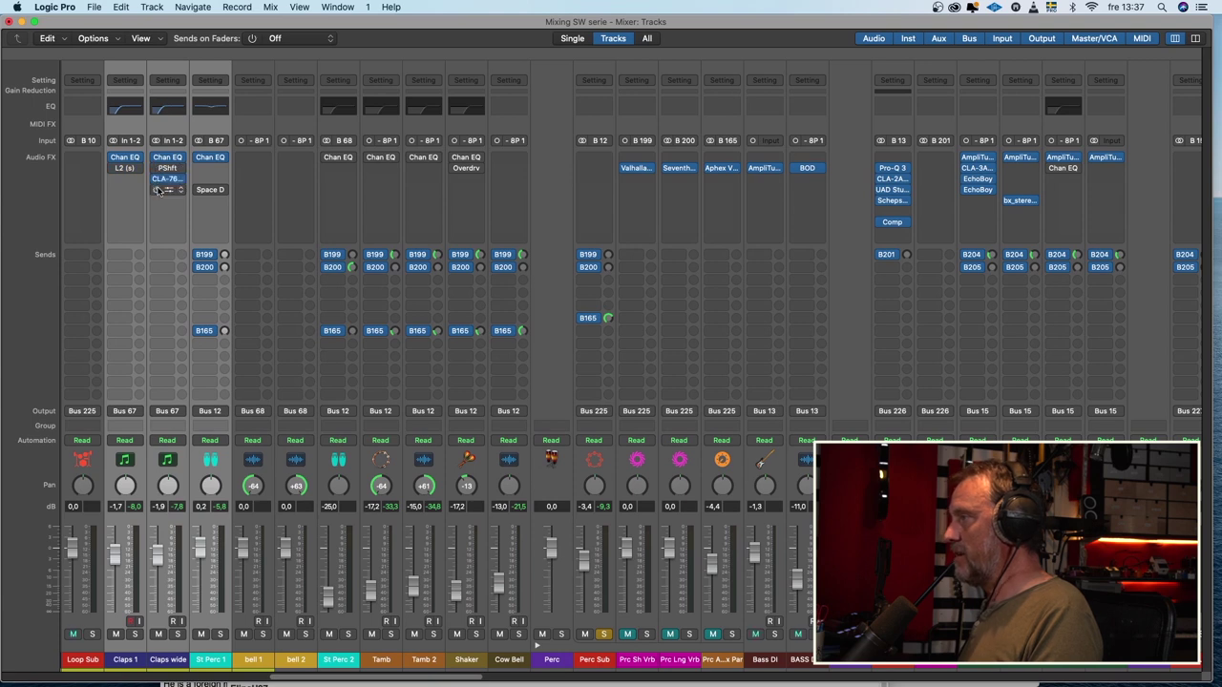
{"action": "left_click", "coordinate": [199, 190]}
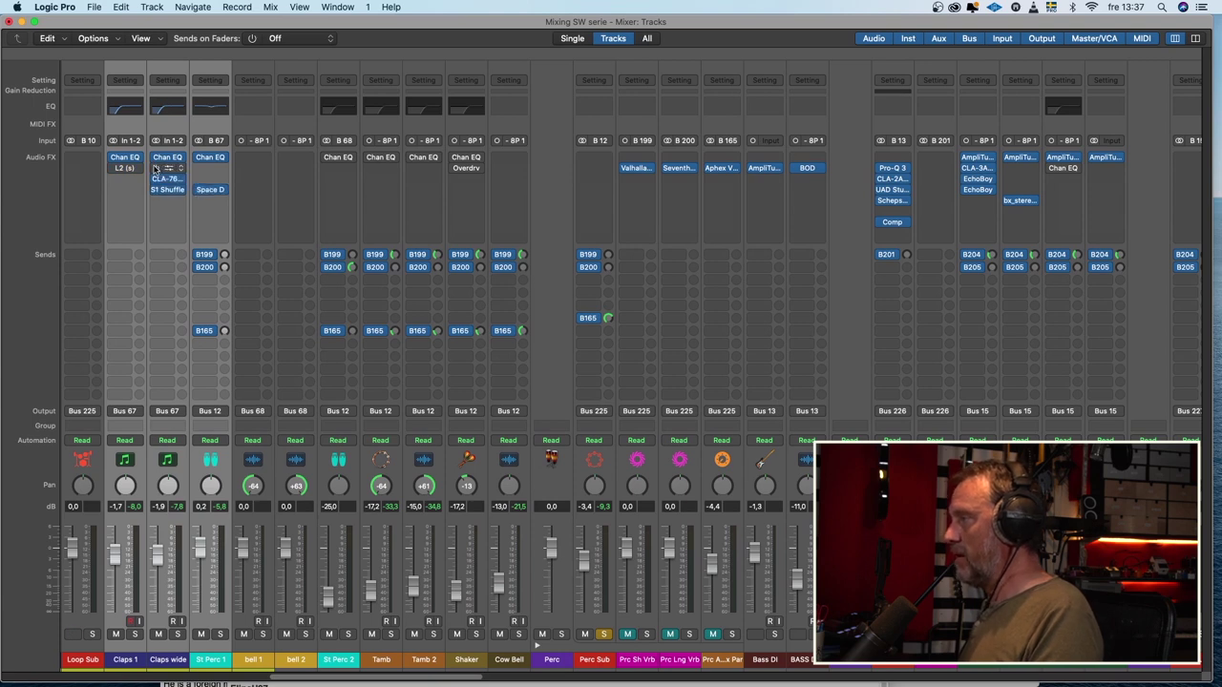
Enable Chan EQ on Tamb, Tamb 2 and Shaker plus Overdrv on Shaker, and play the soloed percussion.
{"action": "left_click", "coordinate": [381, 658]}
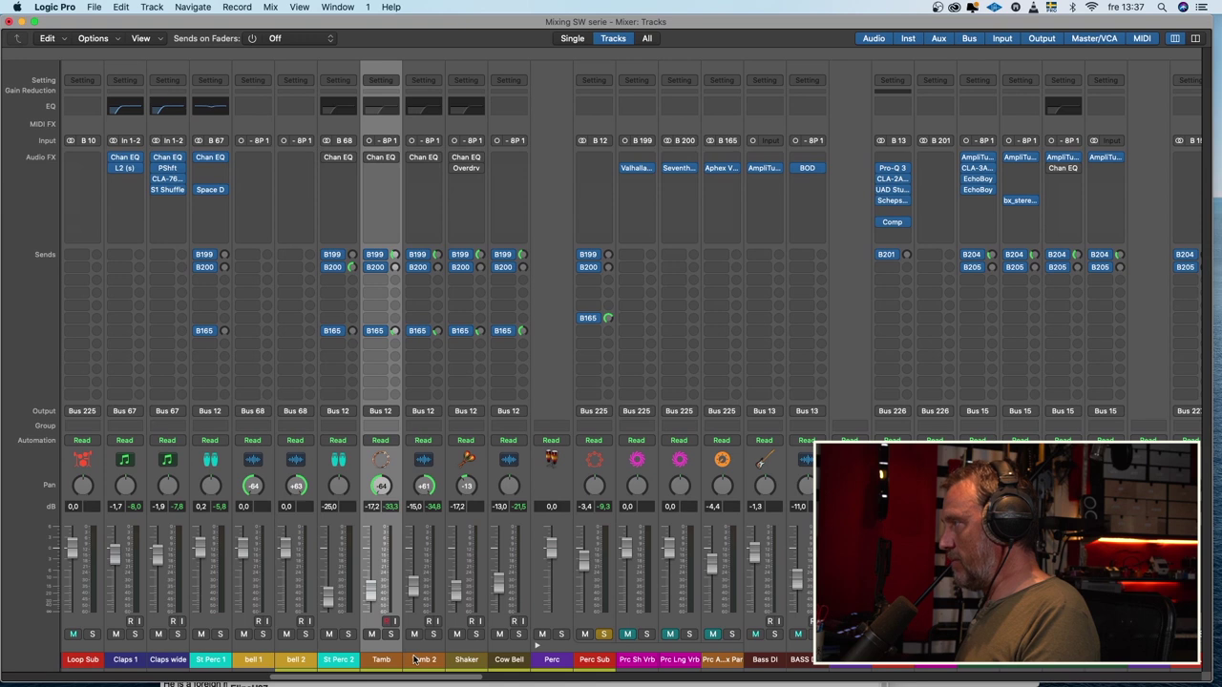
{"action": "left_click", "coordinate": [432, 661], "text": "shift"}
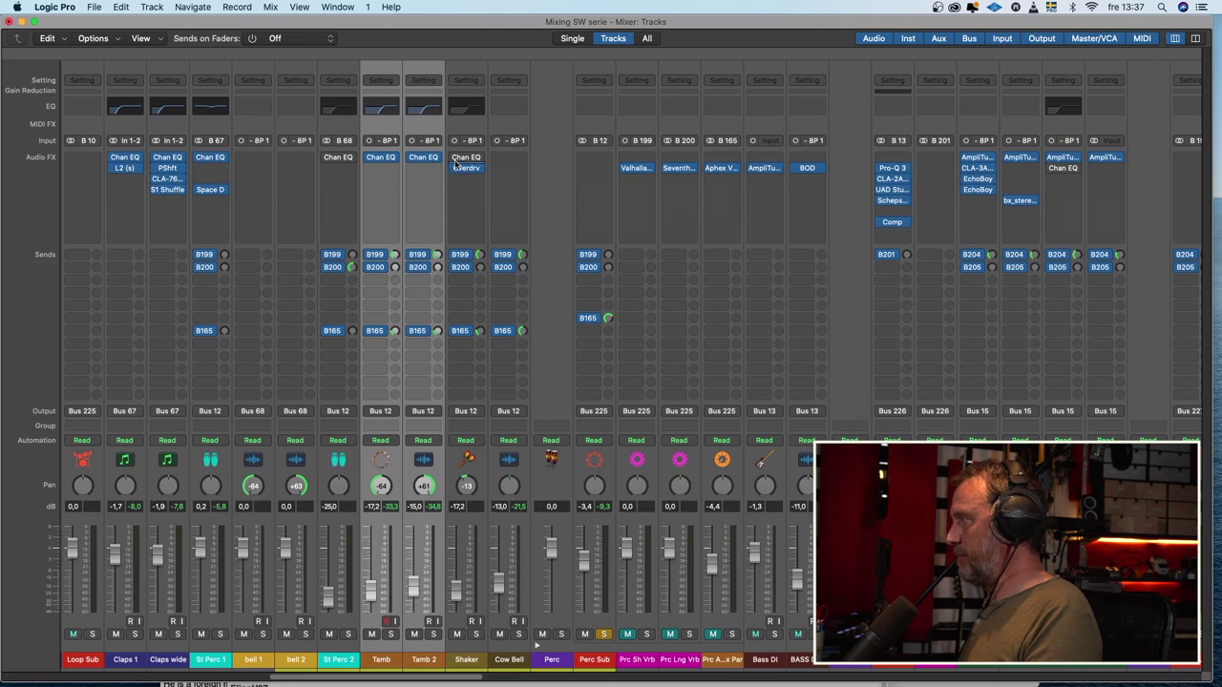
{"action": "key", "text": "space"}
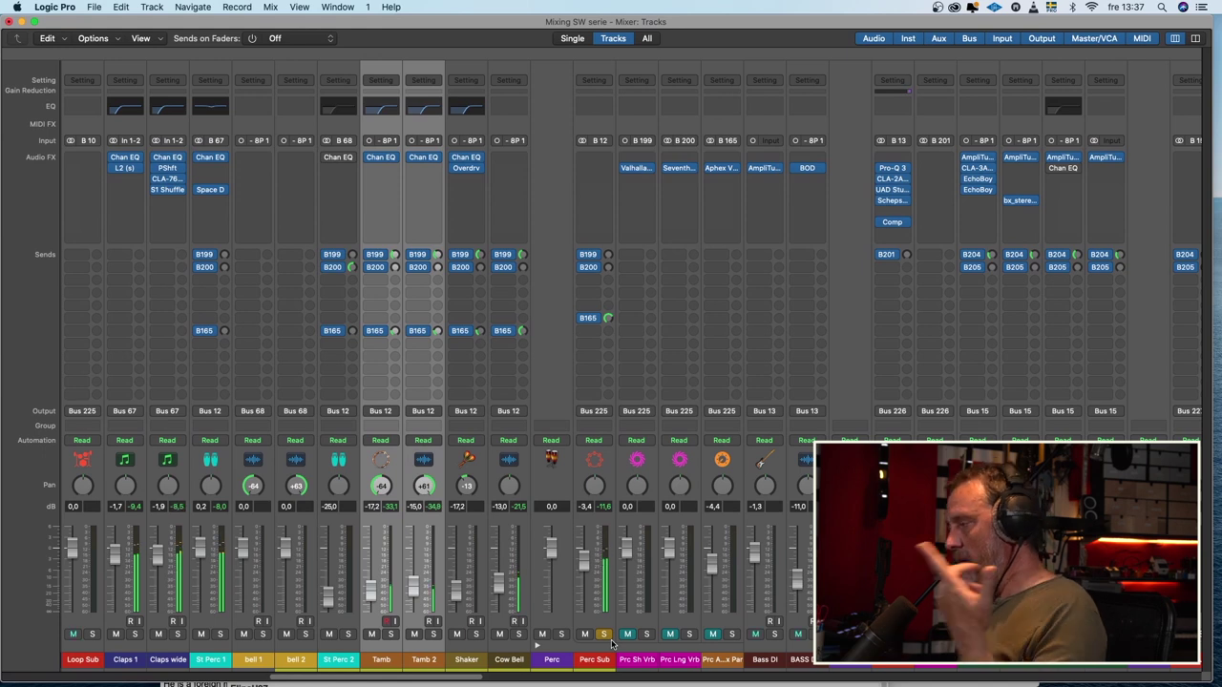
Unmute the parallel Prc Aphex Par channel and inspect its Aphex Vintage Exciter settings.
{"action": "left_click", "coordinate": [712, 635]}
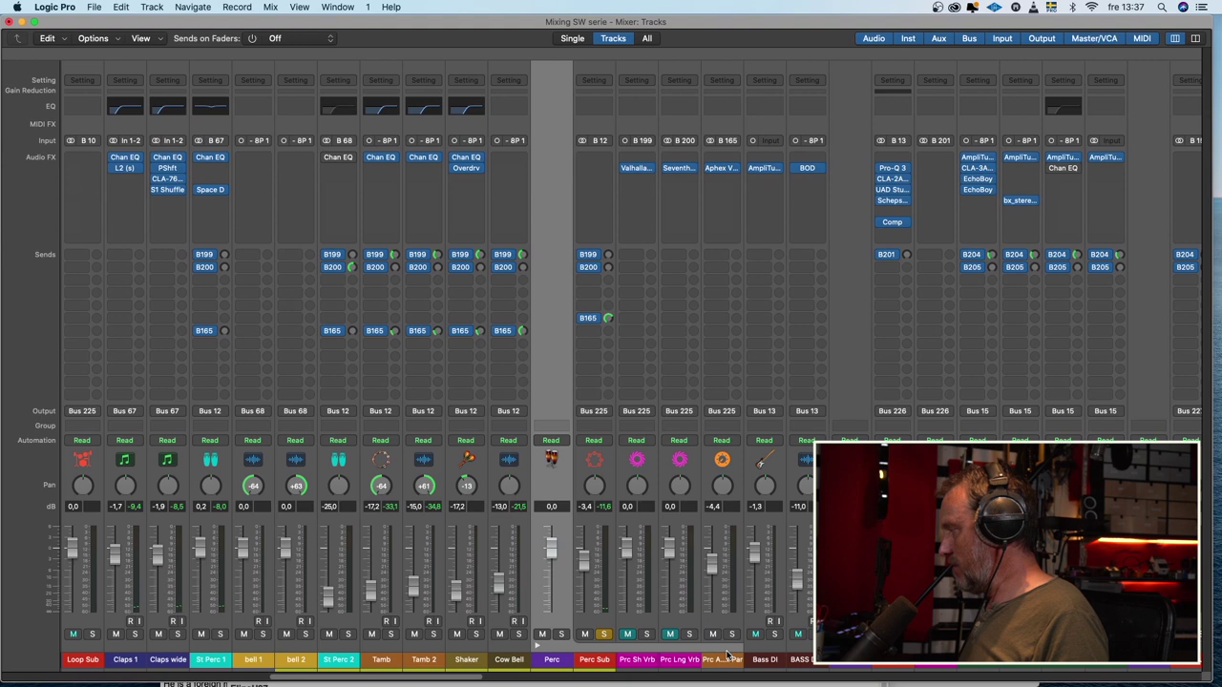
{"action": "left_click", "coordinate": [727, 657]}
{"action": "left_click", "coordinate": [721, 167]}
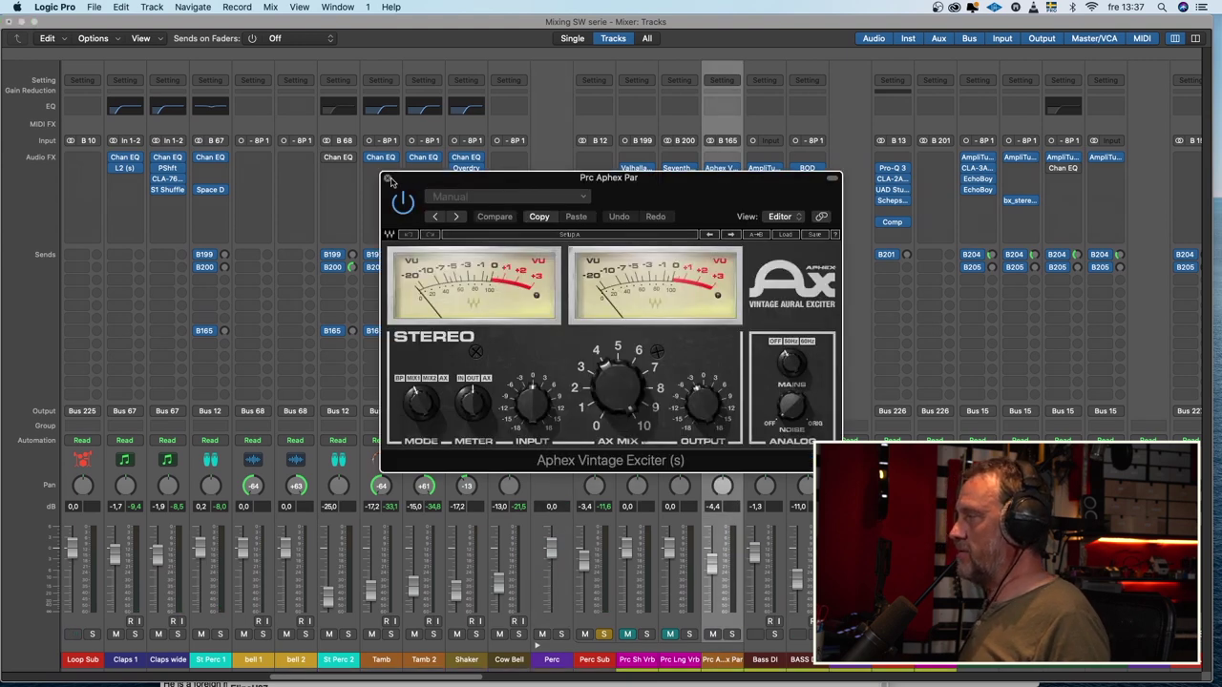
{"action": "left_click", "coordinate": [387, 180]}
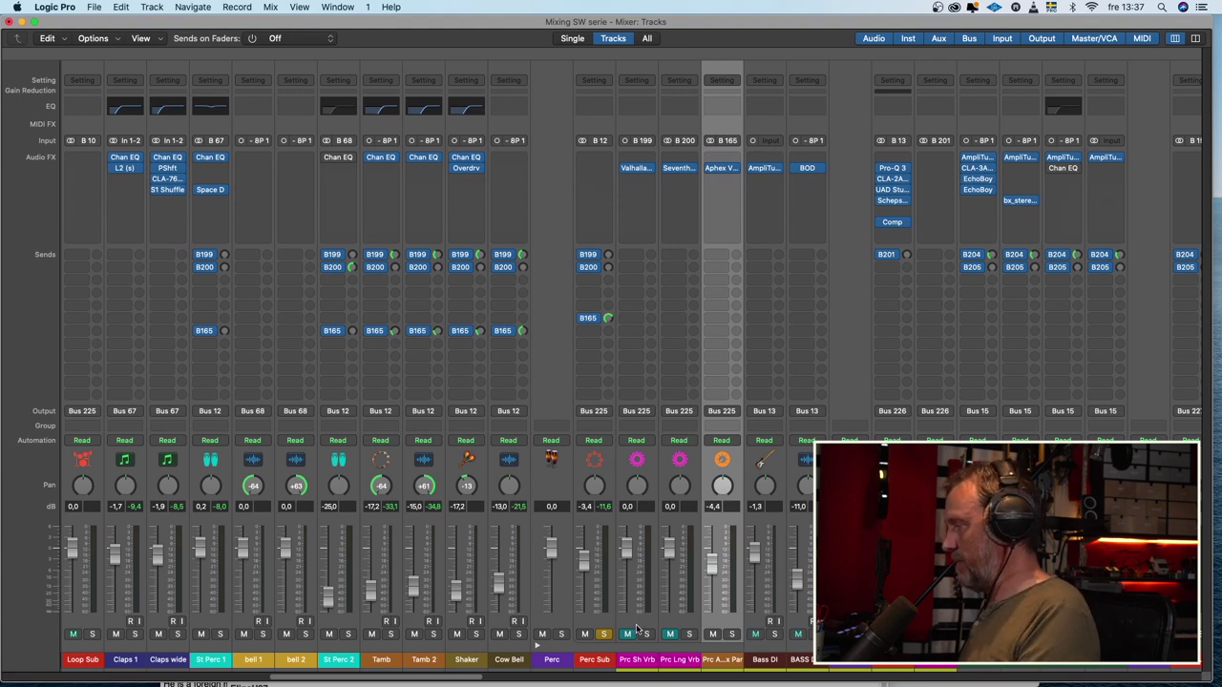
Play the percussion with the Aphex channel and unmute the Prc Sh Vrb and Prc Lng Vrb reverbs.
{"action": "key", "text": "space"}
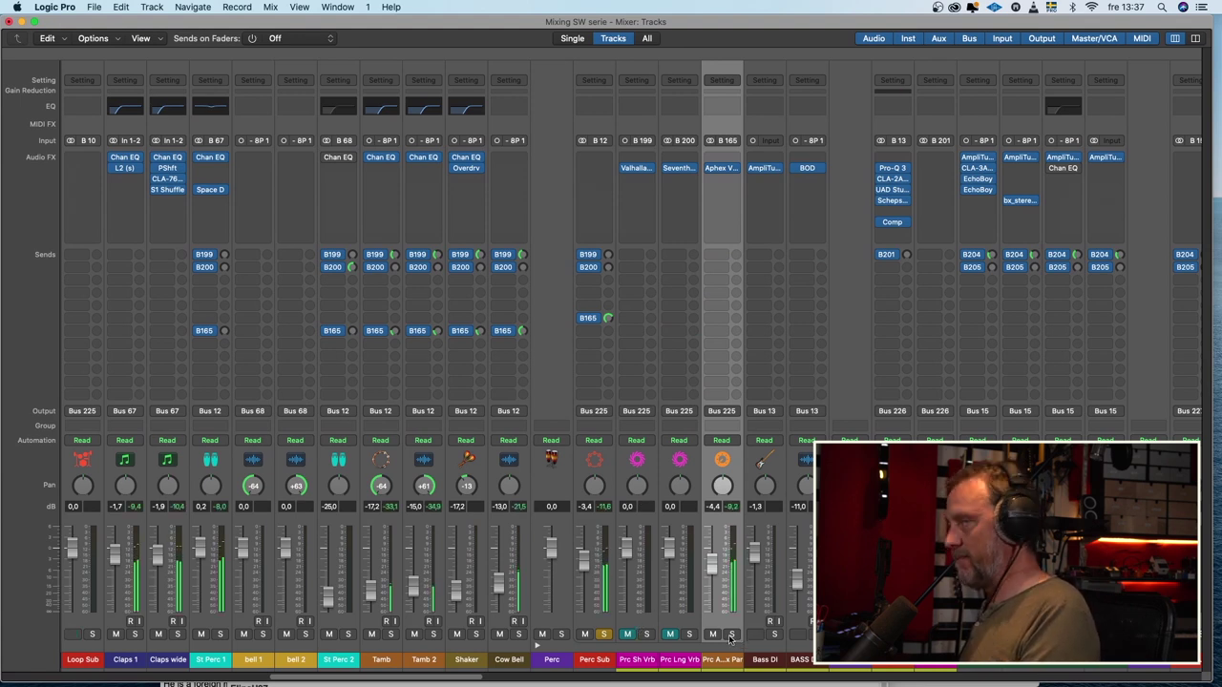
{"action": "left_click", "coordinate": [628, 635]}
{"action": "left_click", "coordinate": [670, 635]}
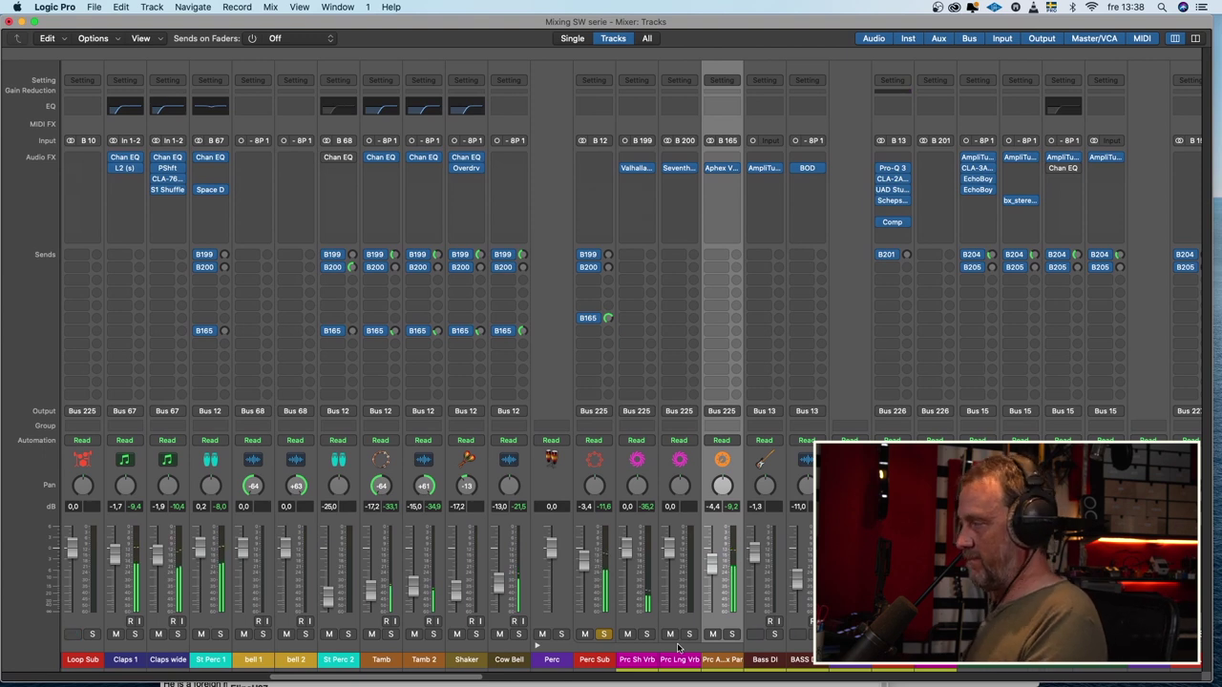
Audition the first E Drums loop channel in solo, enable all five of its plug-ins during playback, and clear the solo.
{"action": "left_click_drag", "start_coordinate": [468, 678], "coordinate": [399, 678]}
{"action": "left_click", "coordinate": [366, 634]}
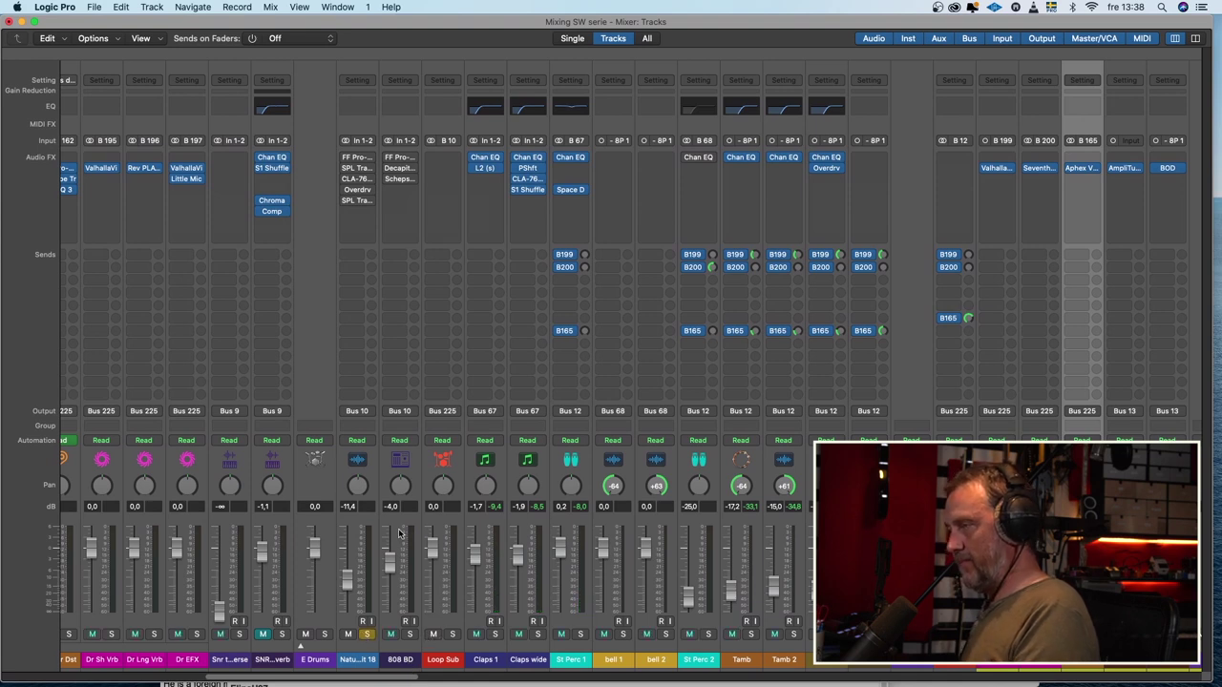
{"action": "key", "text": "space"}
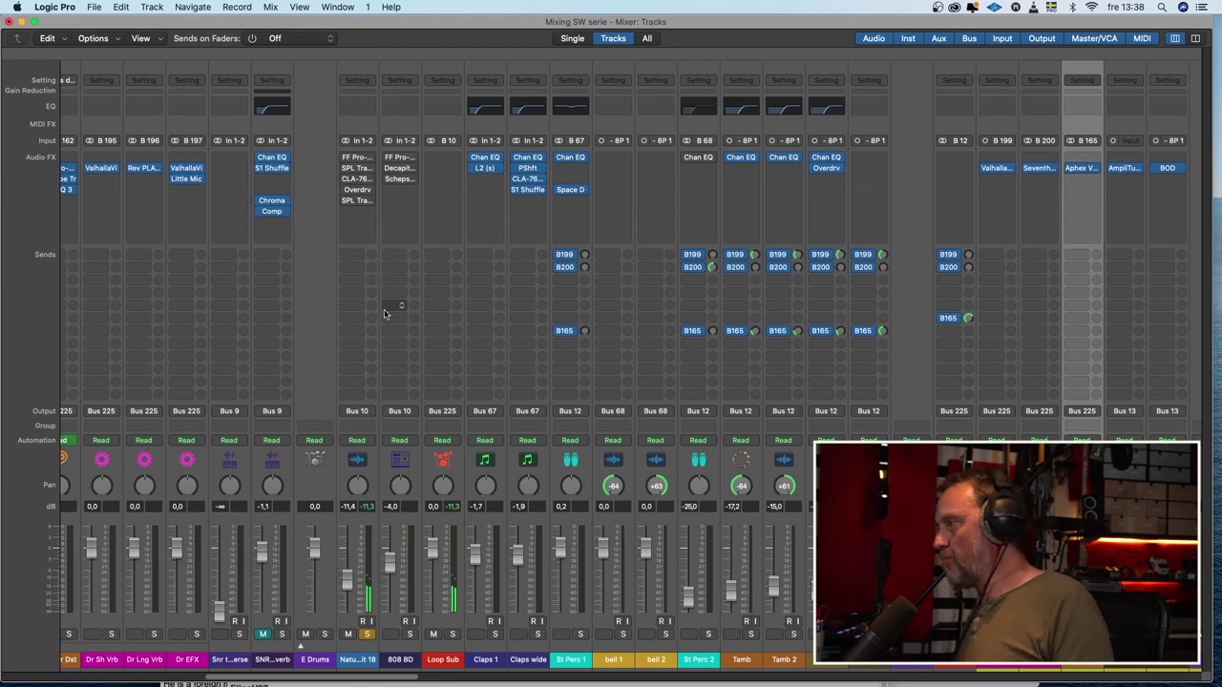
{"action": "mouse_move", "coordinate": [346, 158]}
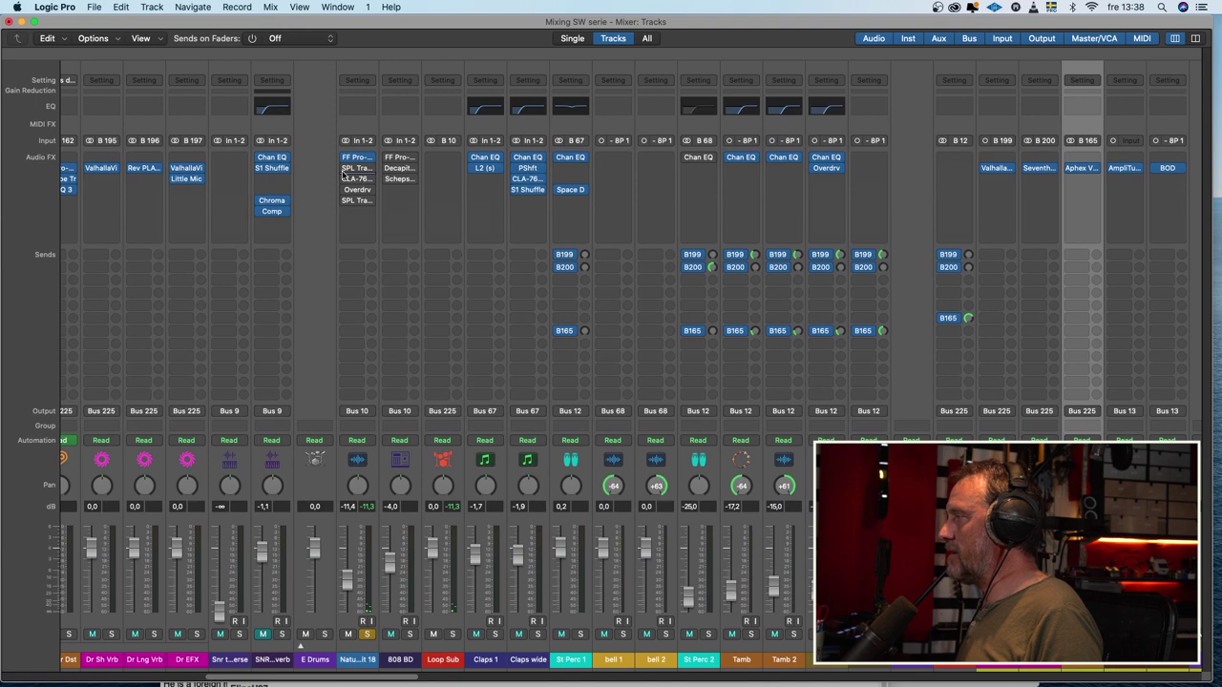
{"action": "left_click", "coordinate": [346, 157]}
{"action": "left_click", "coordinate": [345, 169]}
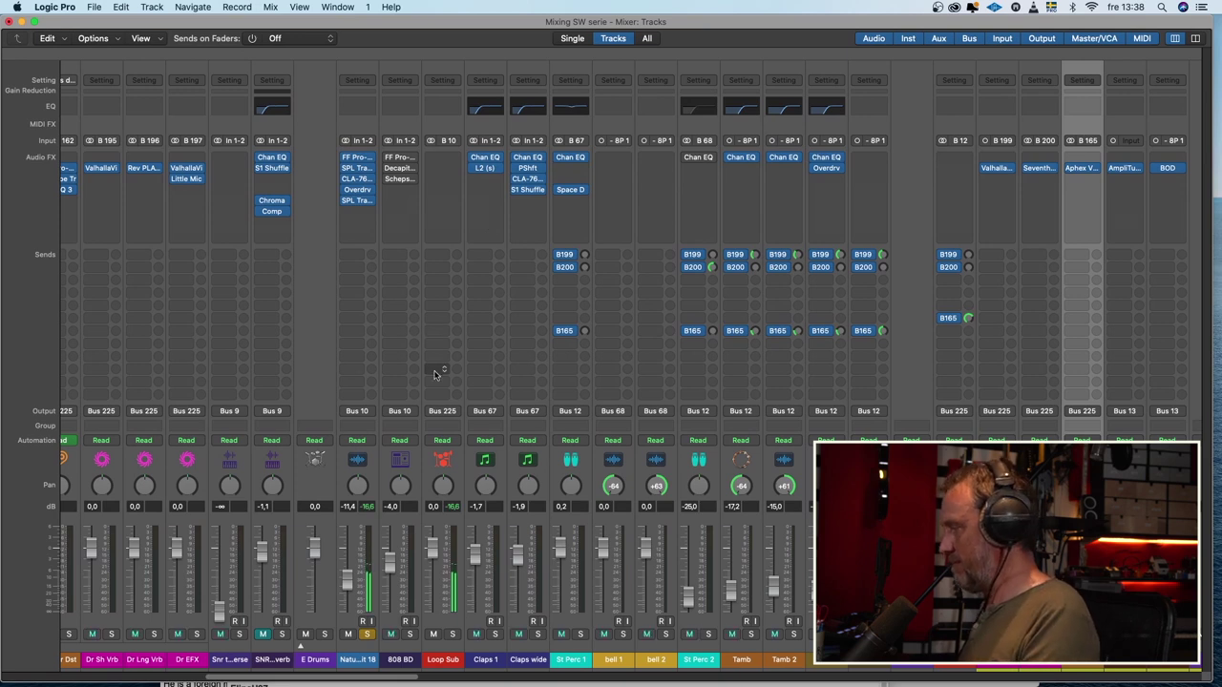
{"action": "left_click", "coordinate": [366, 633]}
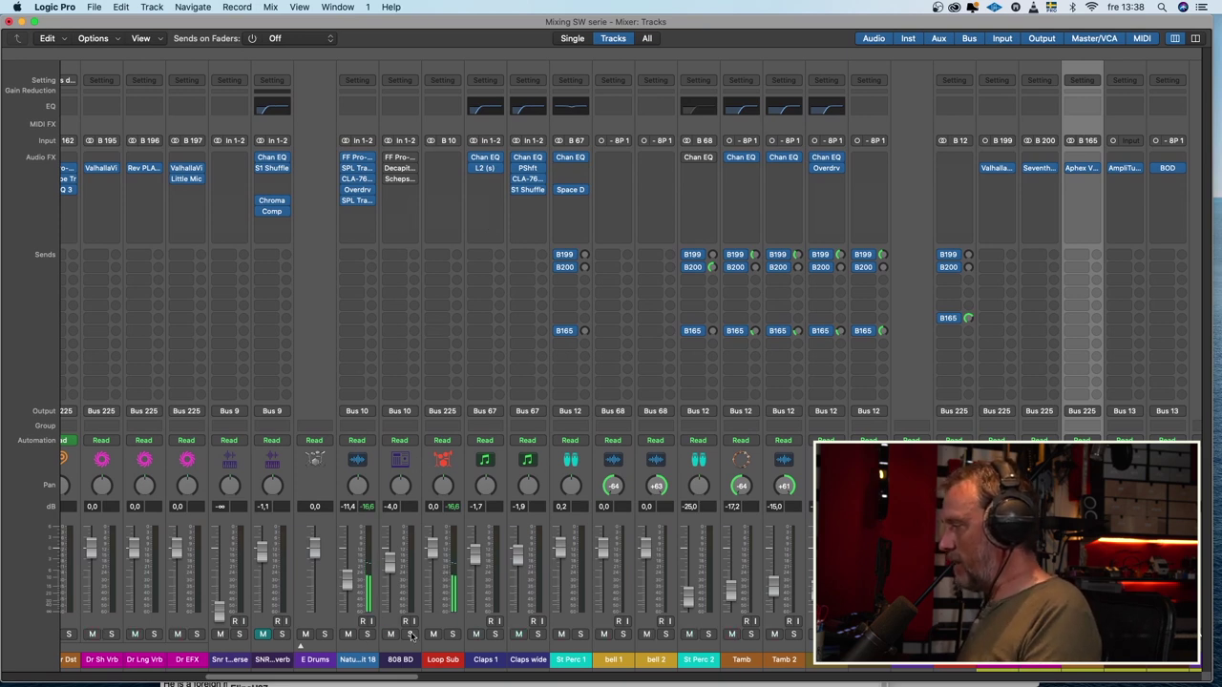
Solo the 808 BD channel and enable its three plug-ins to hear the processed kick.
{"action": "left_click", "coordinate": [409, 633]}
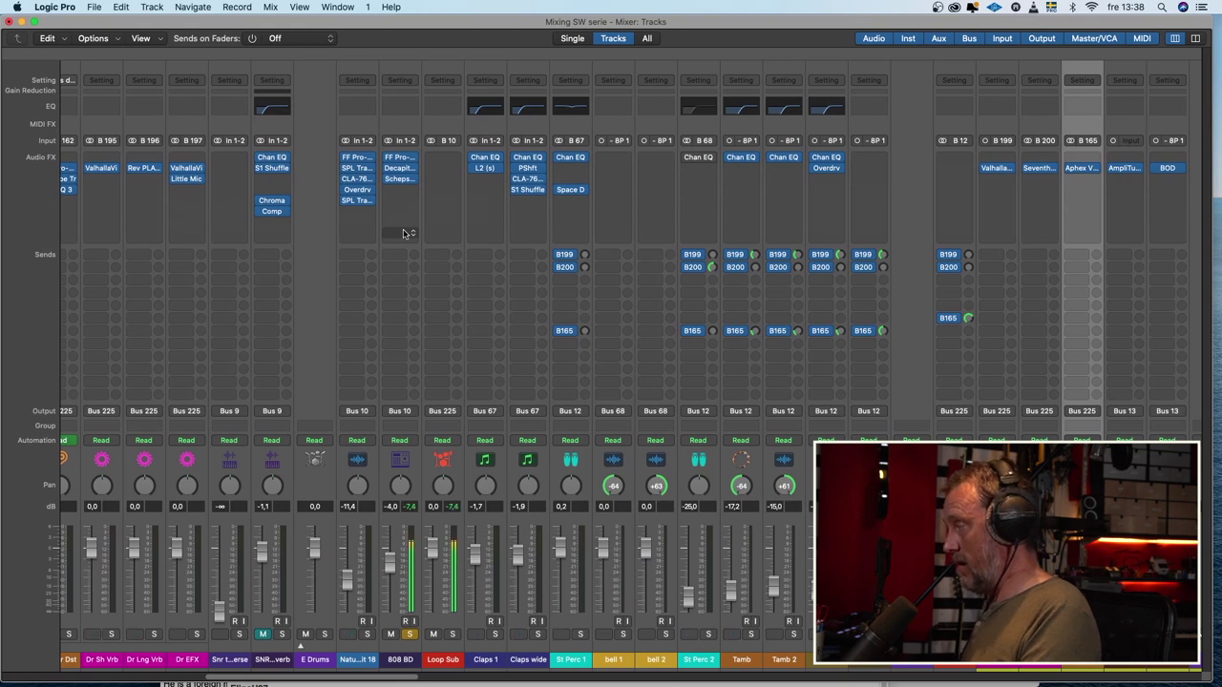
Clear the 808 BD solo to hear the full mix, and enable all five plug-ins on the Lead 2 Bus channel.
{"action": "left_click", "coordinate": [366, 635]}
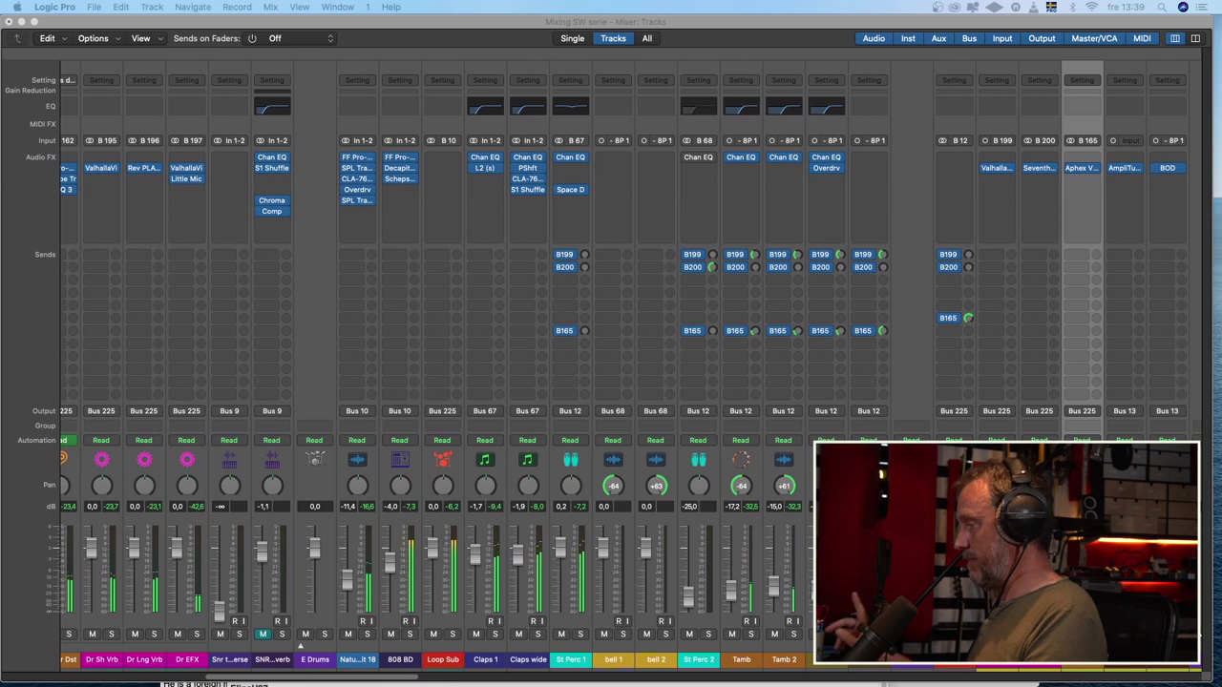
{"action": "left_click_drag", "start_coordinate": [384, 677], "coordinate": [950, 674]}
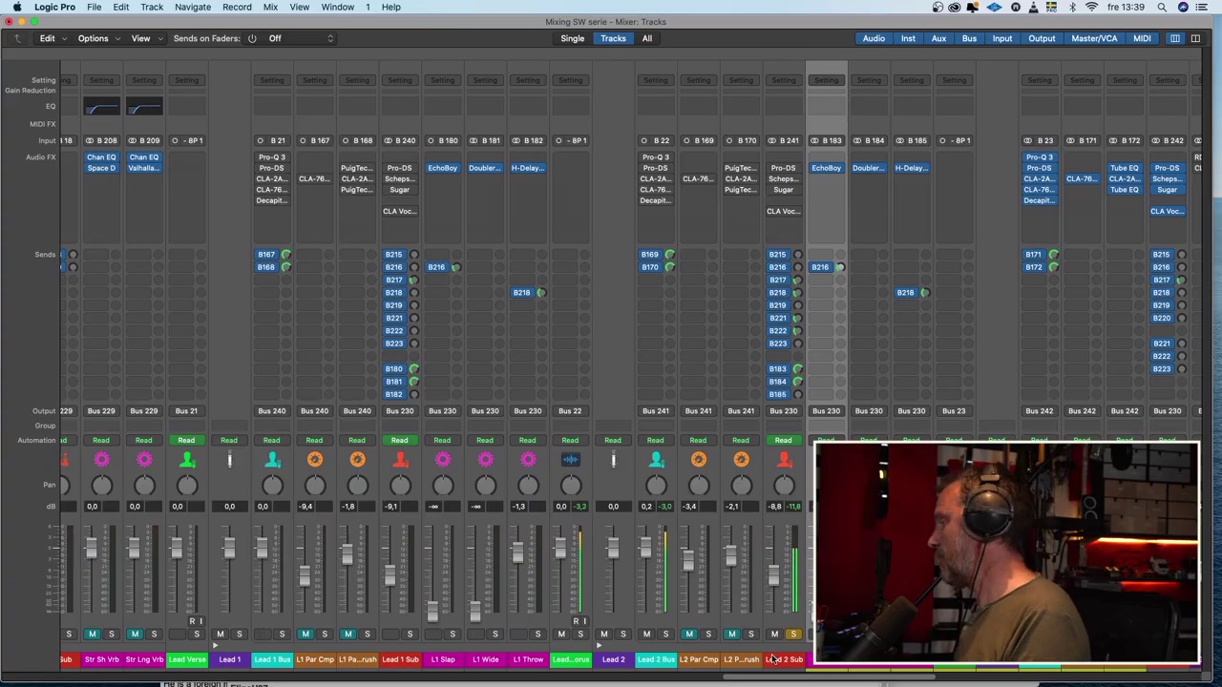
{"action": "left_click", "coordinate": [653, 657]}
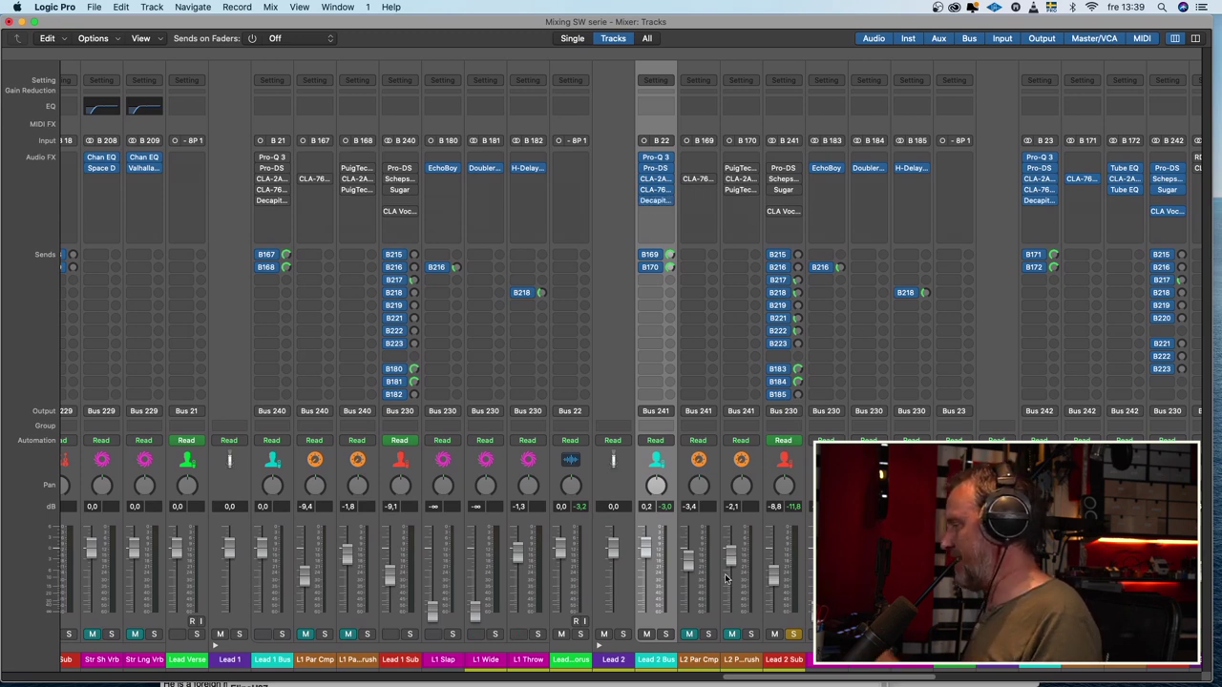
{"action": "key", "text": "Up"}
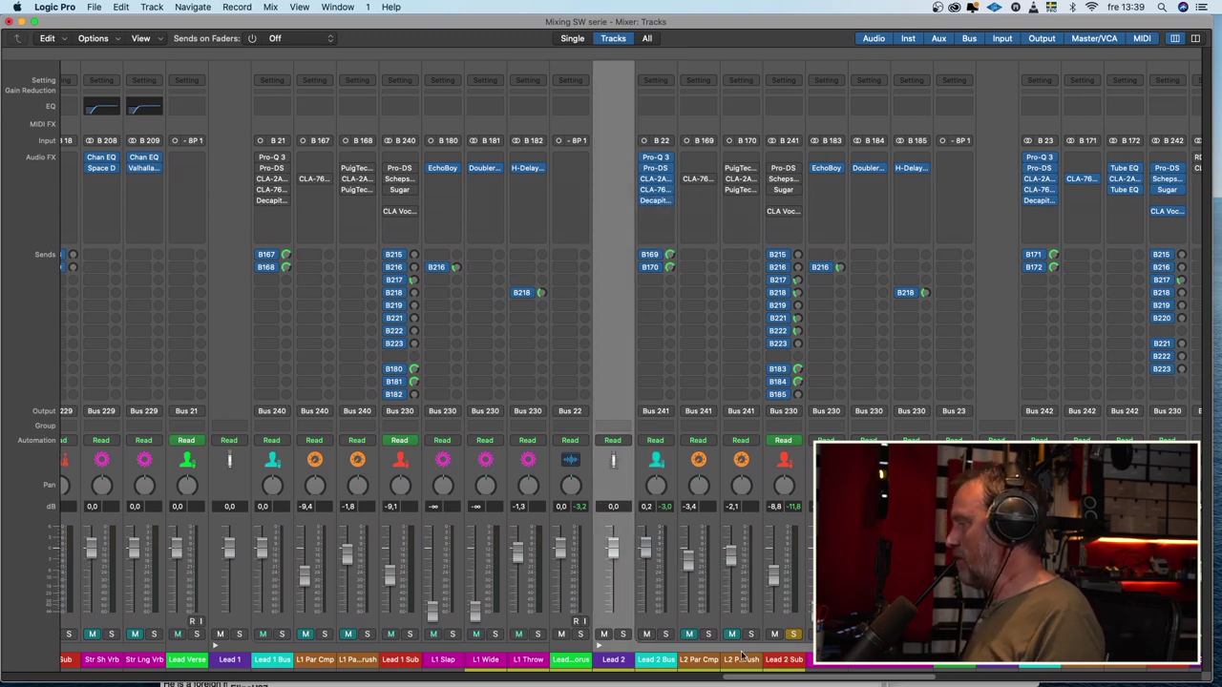
Enable the Pro-DS, Scheps and Sugar plug-ins on Lead 2 Sub and play the vocal while viewing the Sugar settings.
{"action": "left_click", "coordinate": [783, 190]}
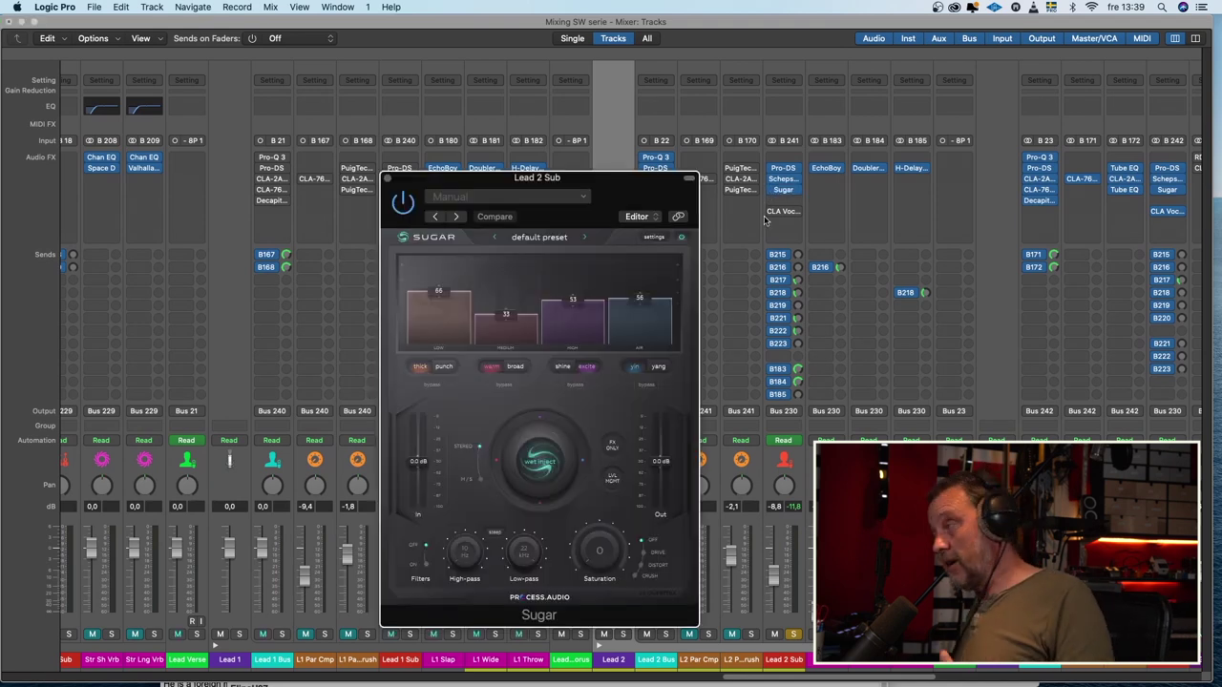
{"action": "key", "text": "space"}
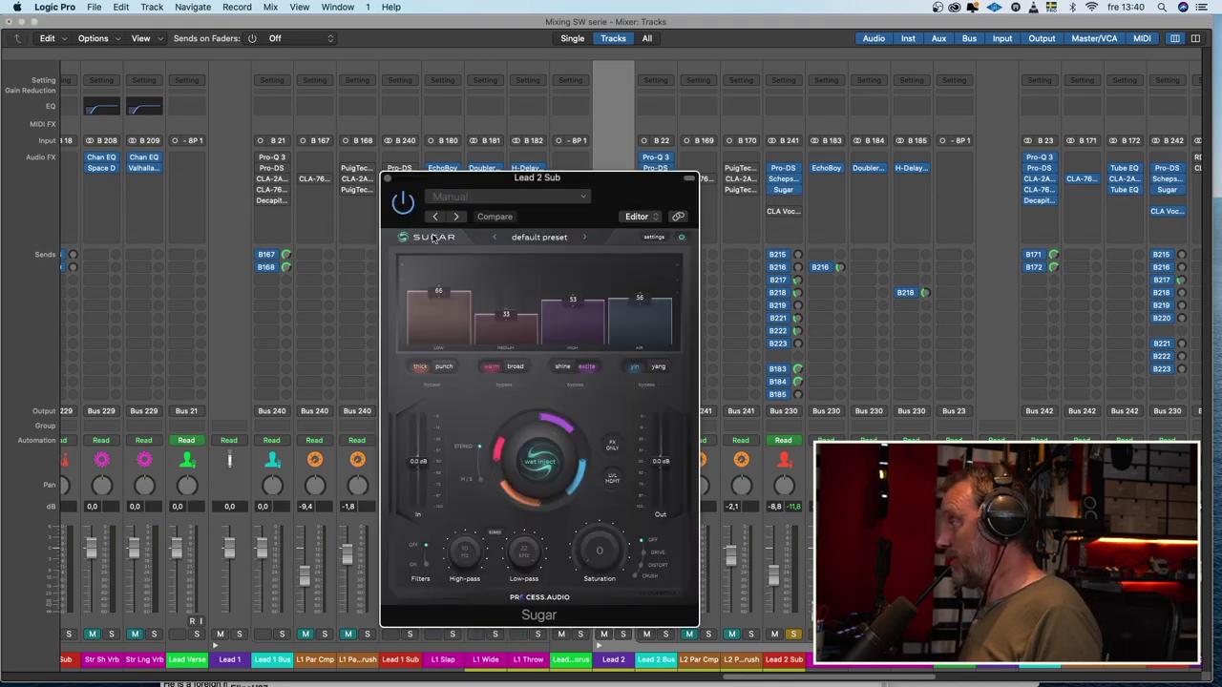
{"action": "left_click", "coordinate": [387, 179]}
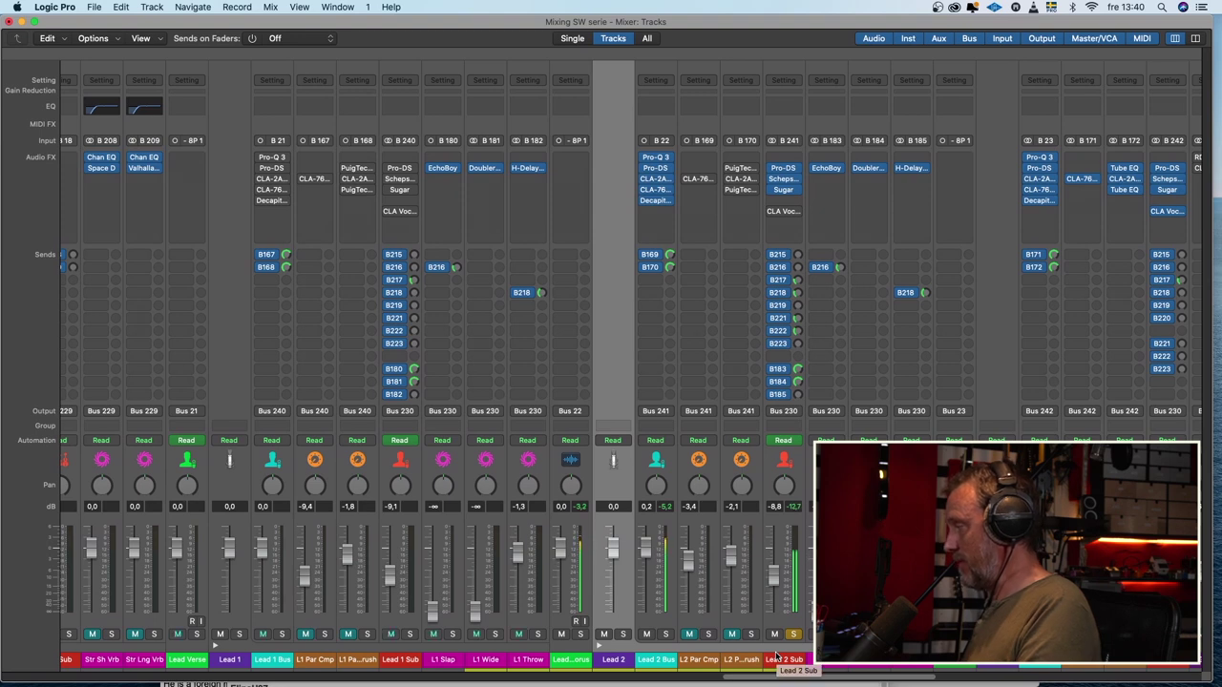
Unmute the L2 Par Cmp and L2 Par Crush parallel channels and enable their plug-ins.
{"action": "left_click", "coordinate": [709, 658]}
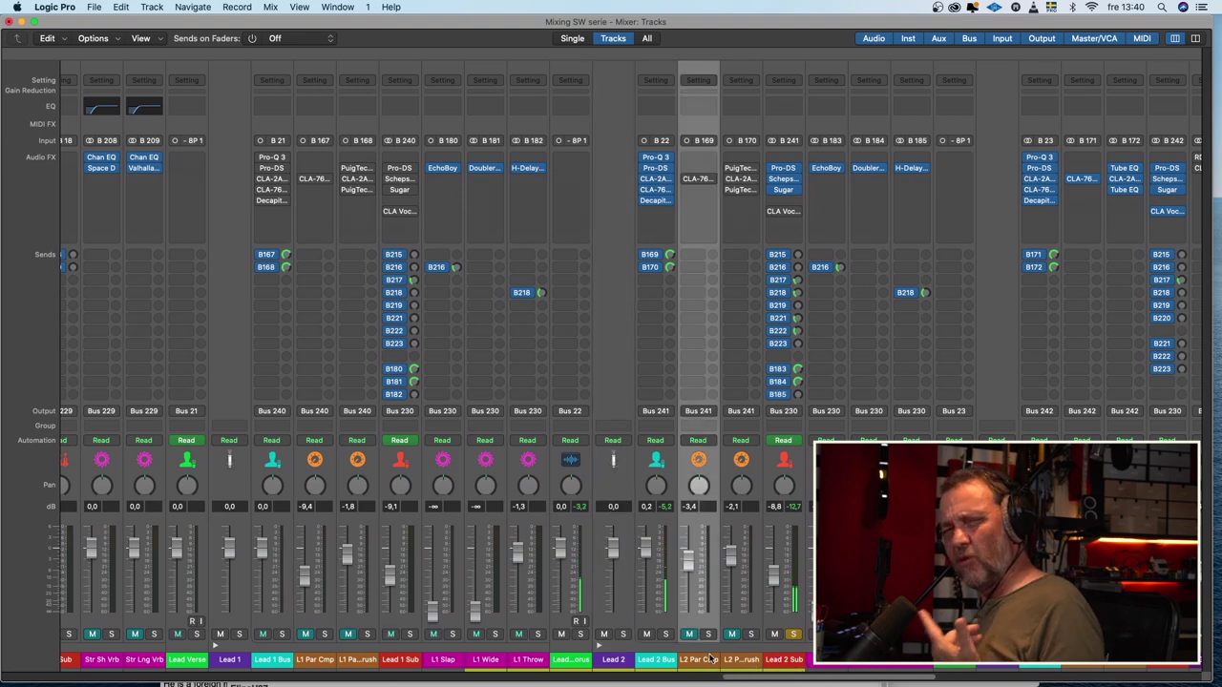
{"action": "left_click", "coordinate": [690, 635]}
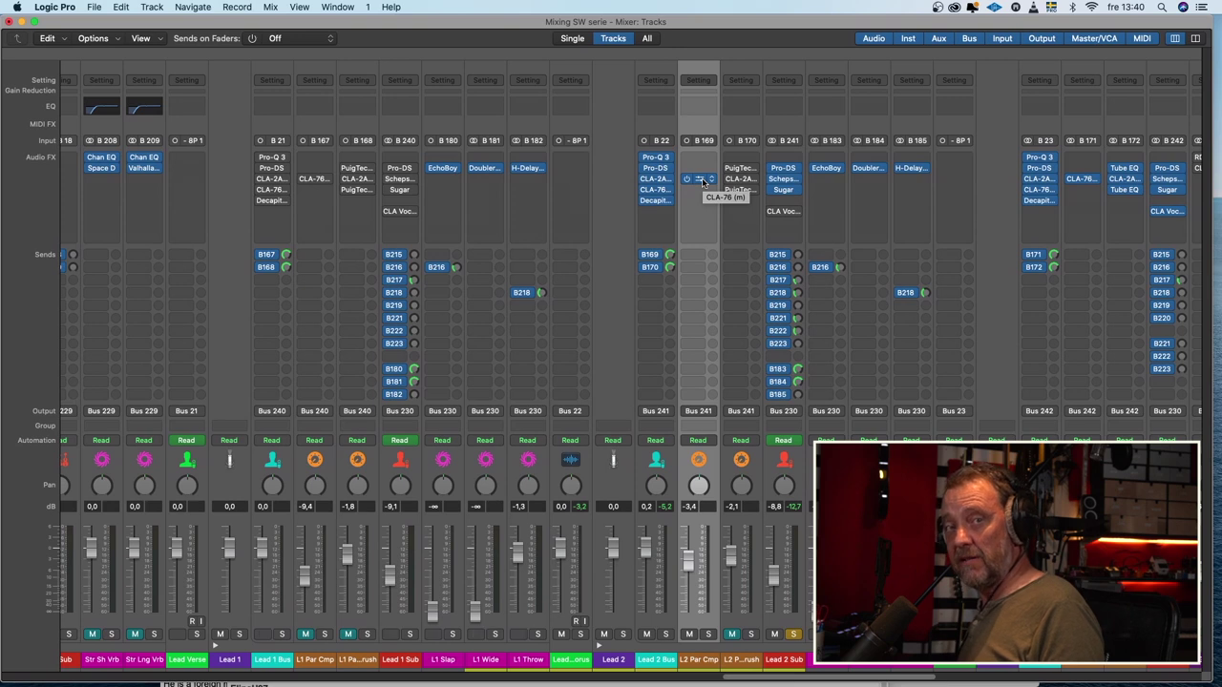
{"action": "left_click", "coordinate": [731, 652]}
{"action": "key", "text": "Up"}
{"action": "key", "text": "Up"}
{"action": "key", "text": "Up"}
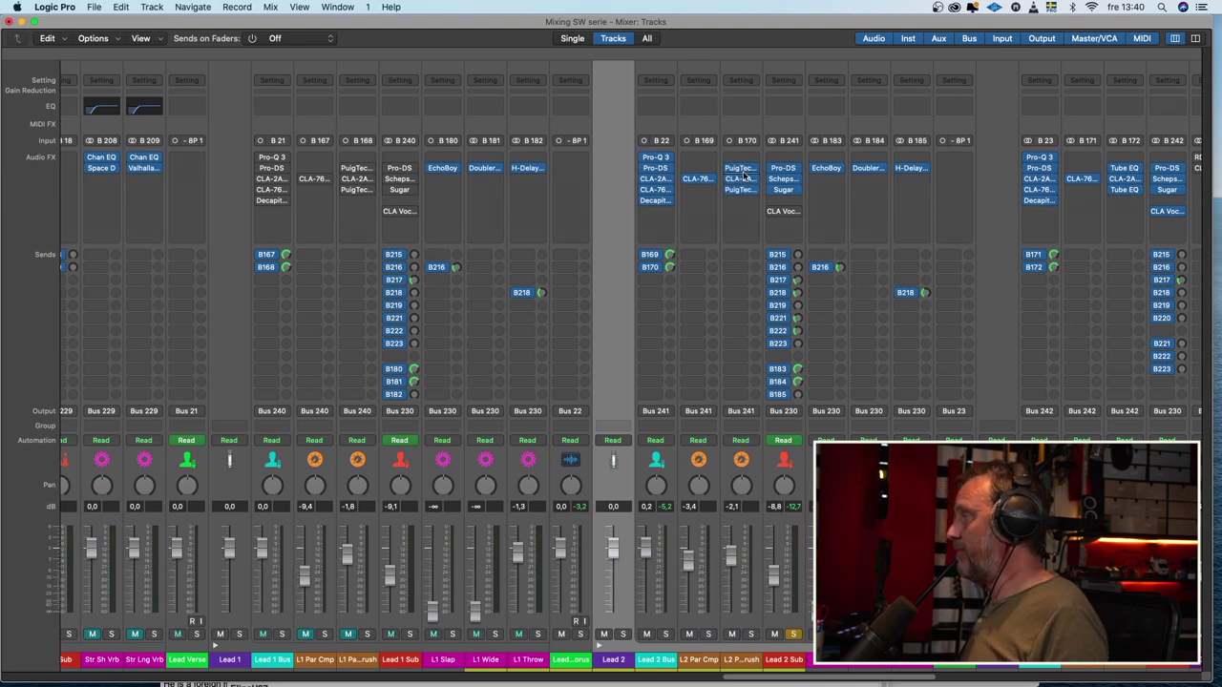
Inspect the settings of the first PuigTec EQP1A, the CLA-2A and the second PuigTec EQP1A on L2 Par Crush.
{"action": "left_click", "coordinate": [743, 169]}
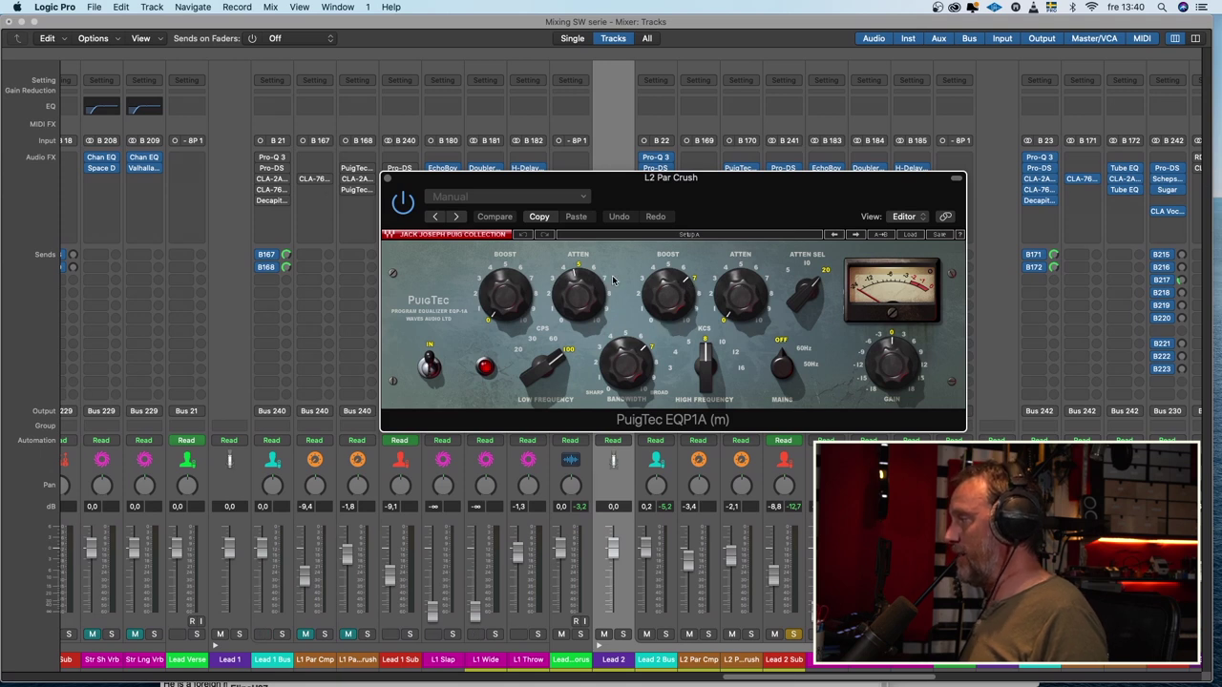
{"action": "left_click", "coordinate": [386, 179]}
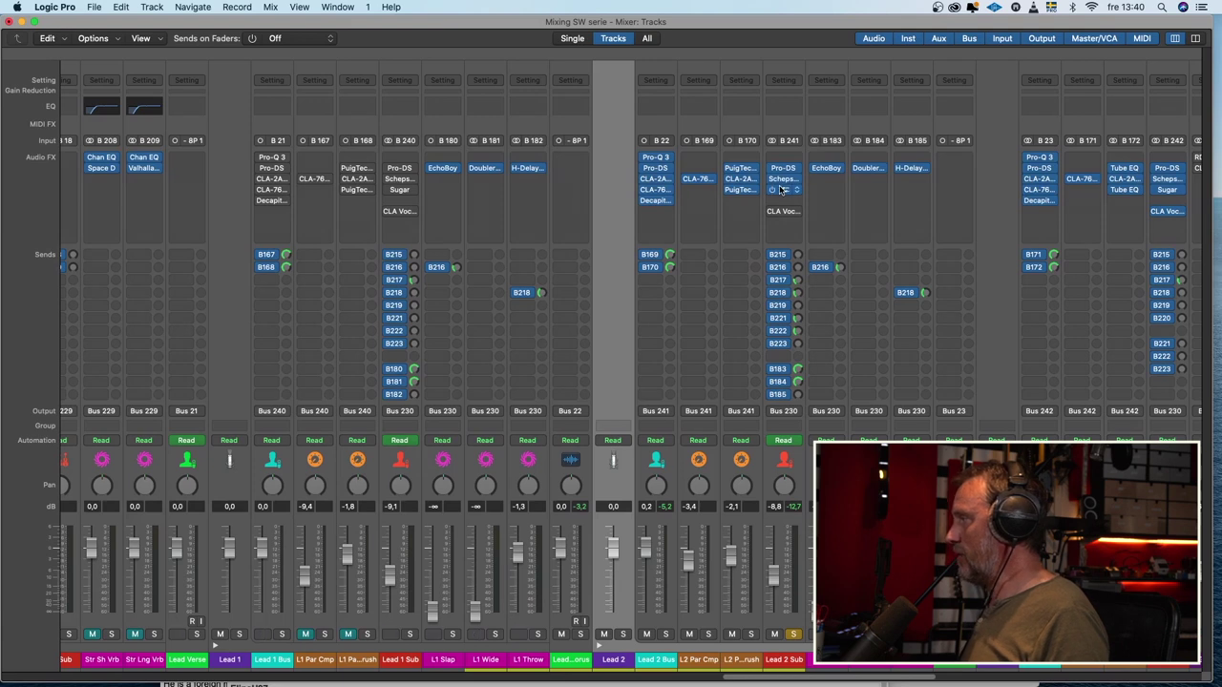
{"action": "left_click", "coordinate": [740, 179]}
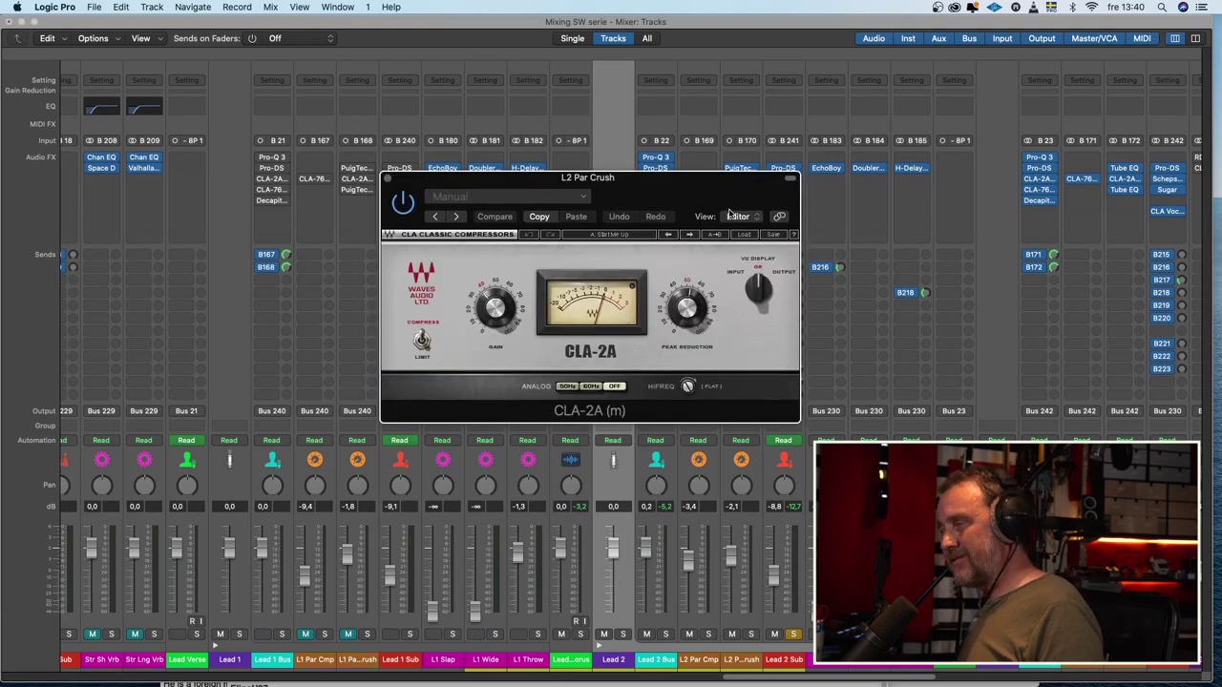
{"action": "left_click", "coordinate": [386, 179]}
{"action": "left_click", "coordinate": [741, 195]}
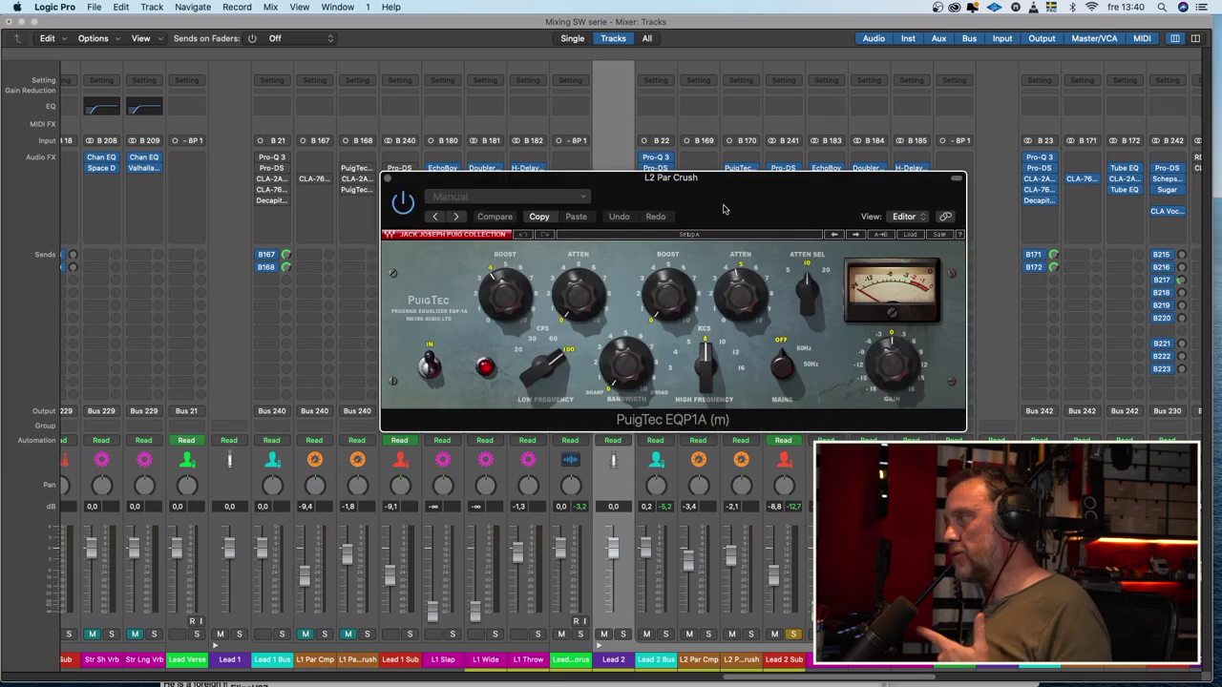
{"action": "left_click", "coordinate": [387, 179]}
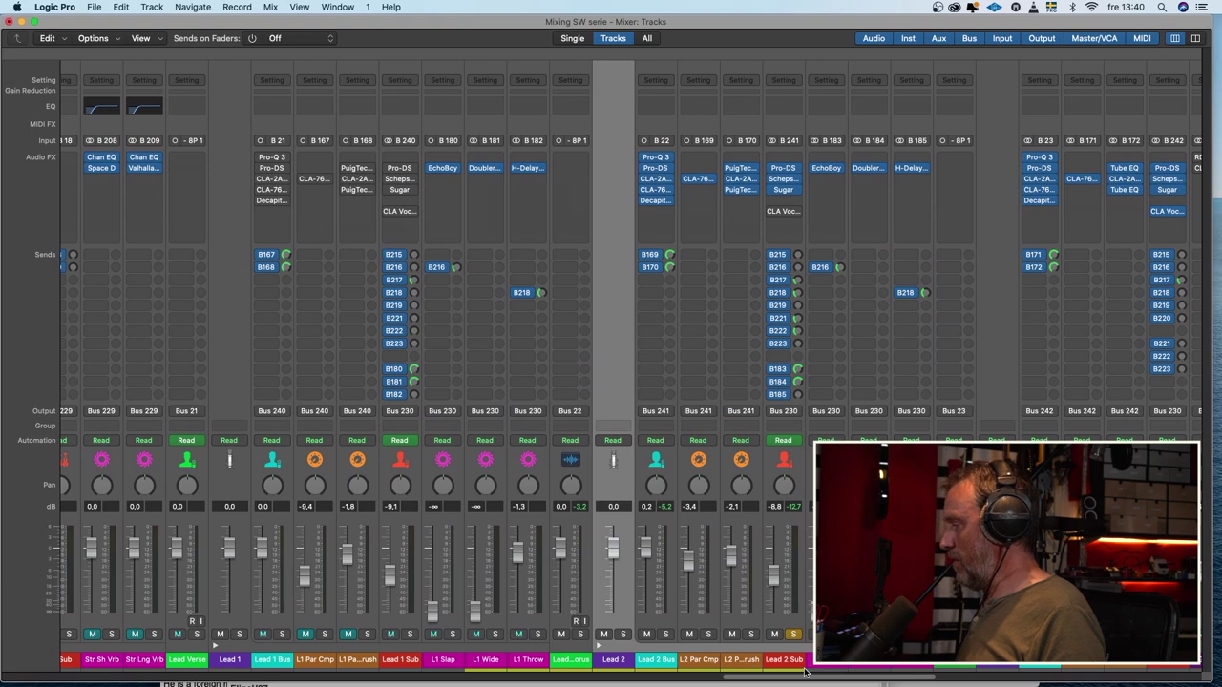
Audition the Lead 2 Bus, both parallel channels and Lead 2 Sub together in solo, and clear all solos.
{"action": "left_click_drag", "start_coordinate": [665, 634], "coordinate": [752, 634]}
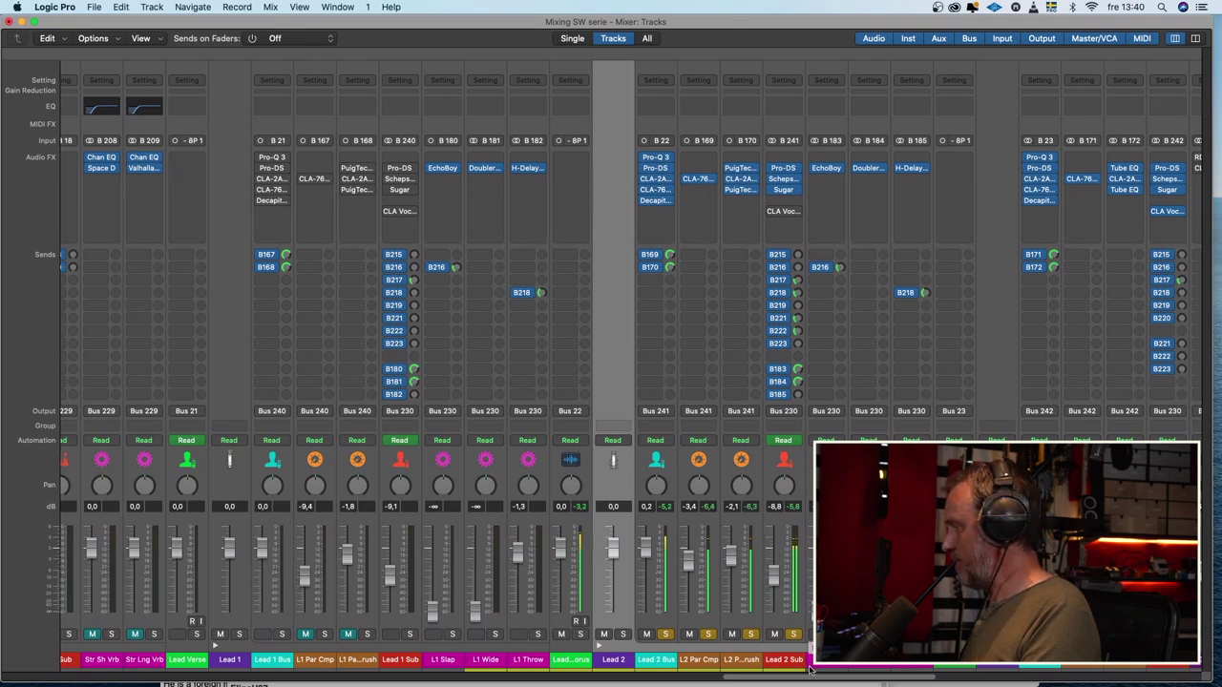
{"action": "left_click", "coordinate": [665, 635], "text": "alt"}
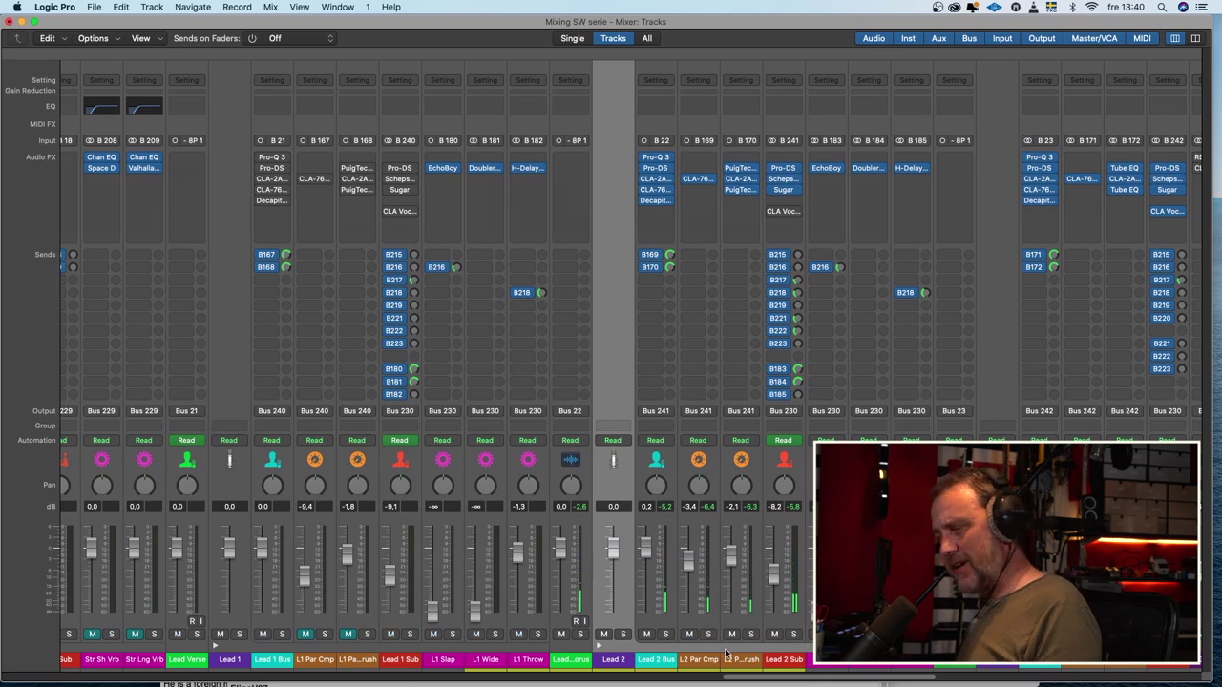
Unmute all ten vocal effect channels from Office through BGV Wide.
{"action": "left_click_drag", "start_coordinate": [740, 677], "coordinate": [978, 668]}
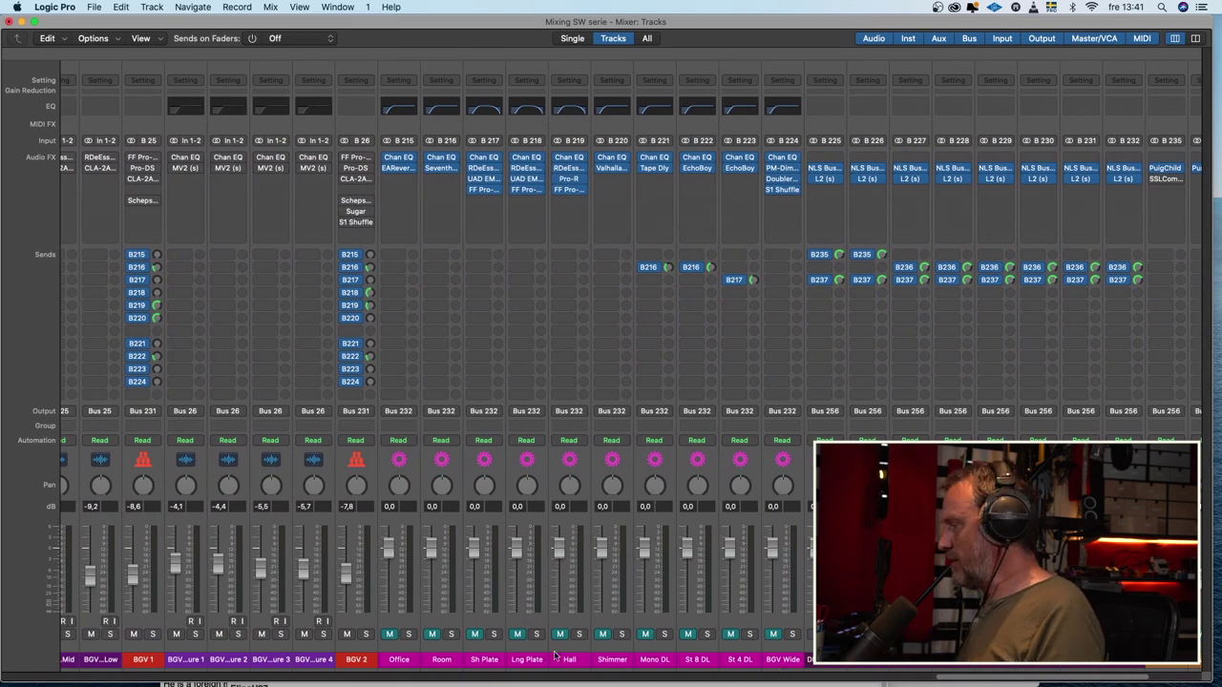
{"action": "left_click_drag", "start_coordinate": [390, 635], "coordinate": [773, 635]}
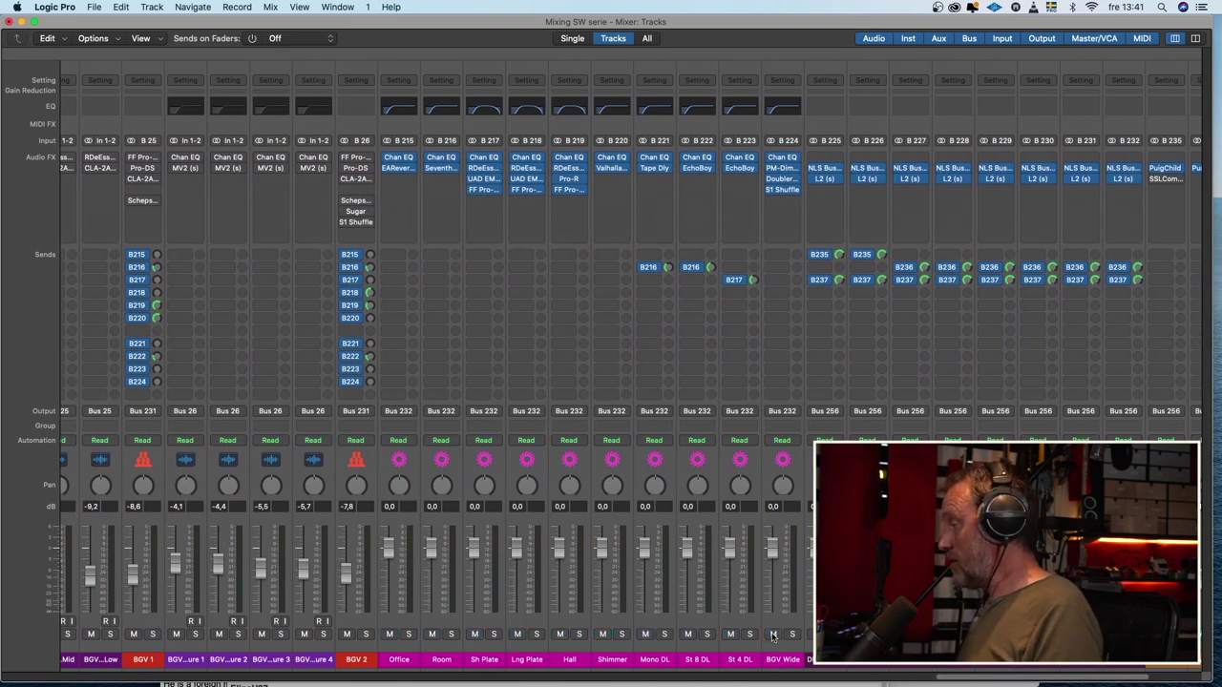
Inspect the Channel EQ and RDeEsser settings on the Sh Plate reverb channel.
{"action": "left_click", "coordinate": [482, 660]}
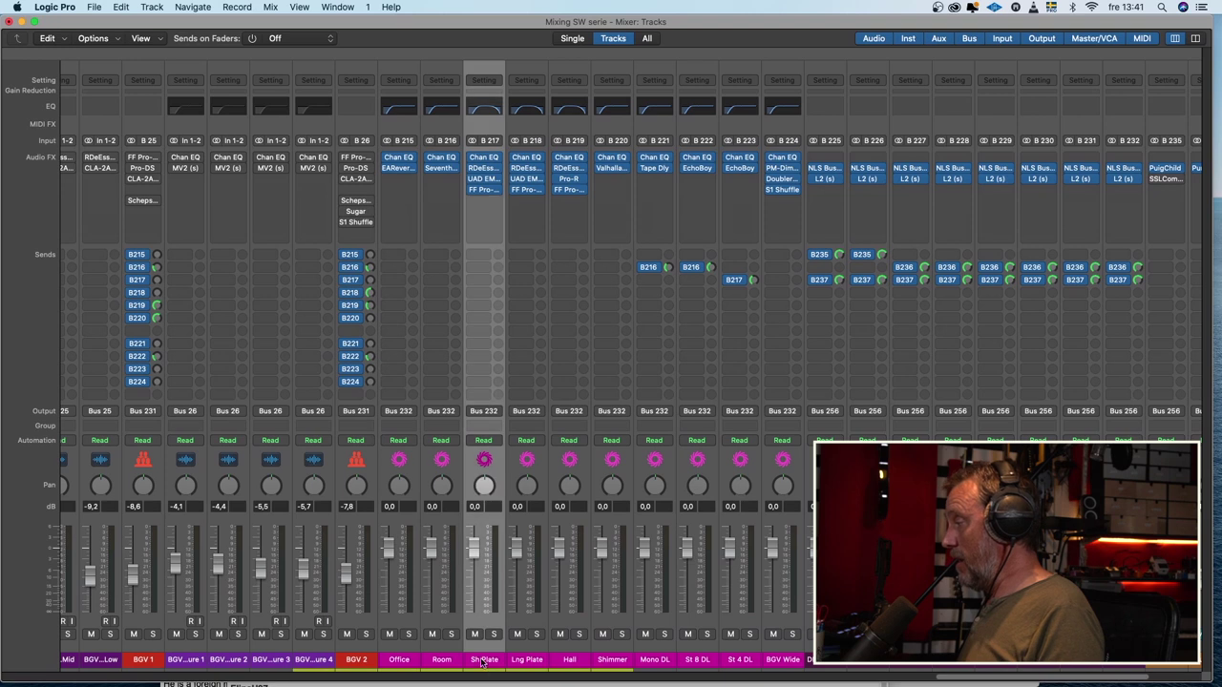
{"action": "left_click", "coordinate": [484, 158]}
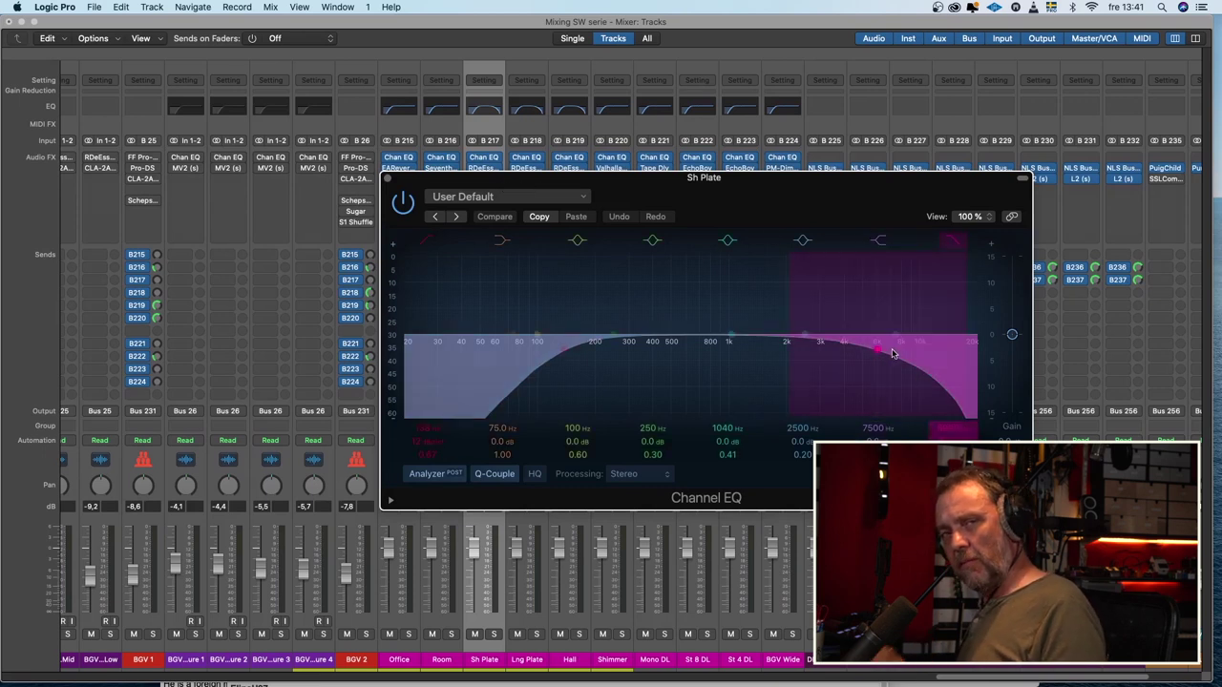
{"action": "left_click", "coordinate": [388, 180]}
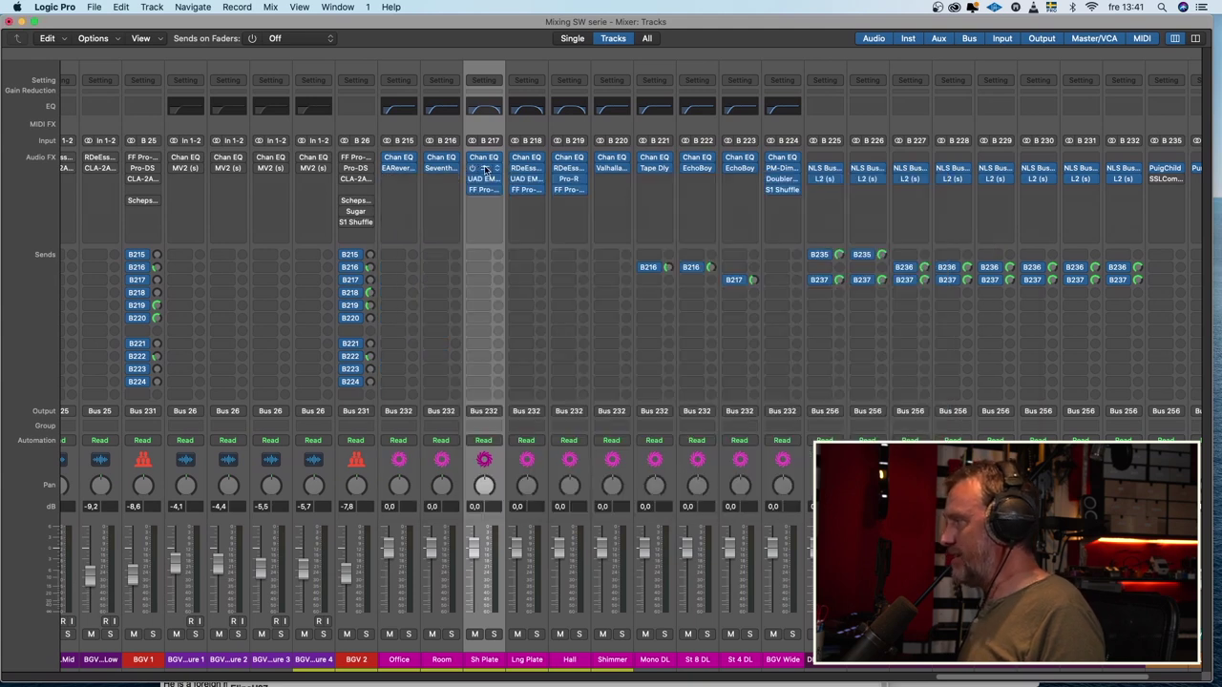
{"action": "left_click", "coordinate": [484, 169]}
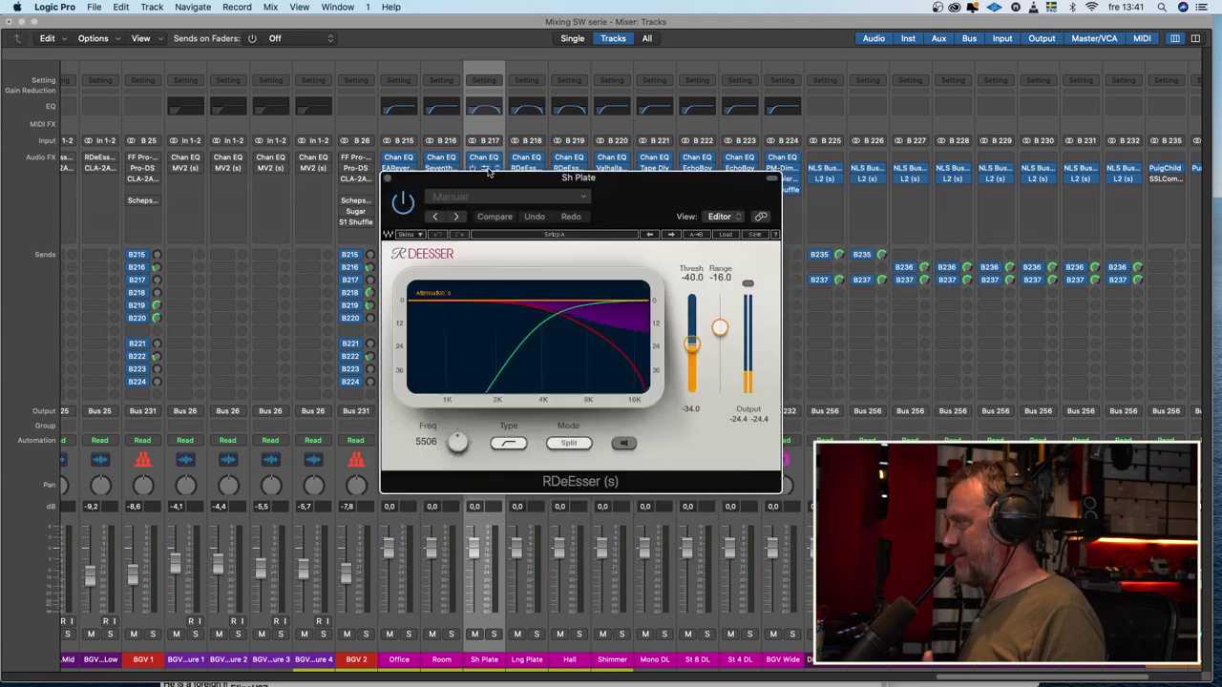
{"action": "left_click", "coordinate": [387, 180]}
Inspect the UAD EMT 140 plate reverb and the FF Pro-Q 2 equalizer on the Sh Plate channel.
{"action": "left_click", "coordinate": [484, 181]}
{"action": "left_click_drag", "start_coordinate": [611, 183], "coordinate": [419, 137]}
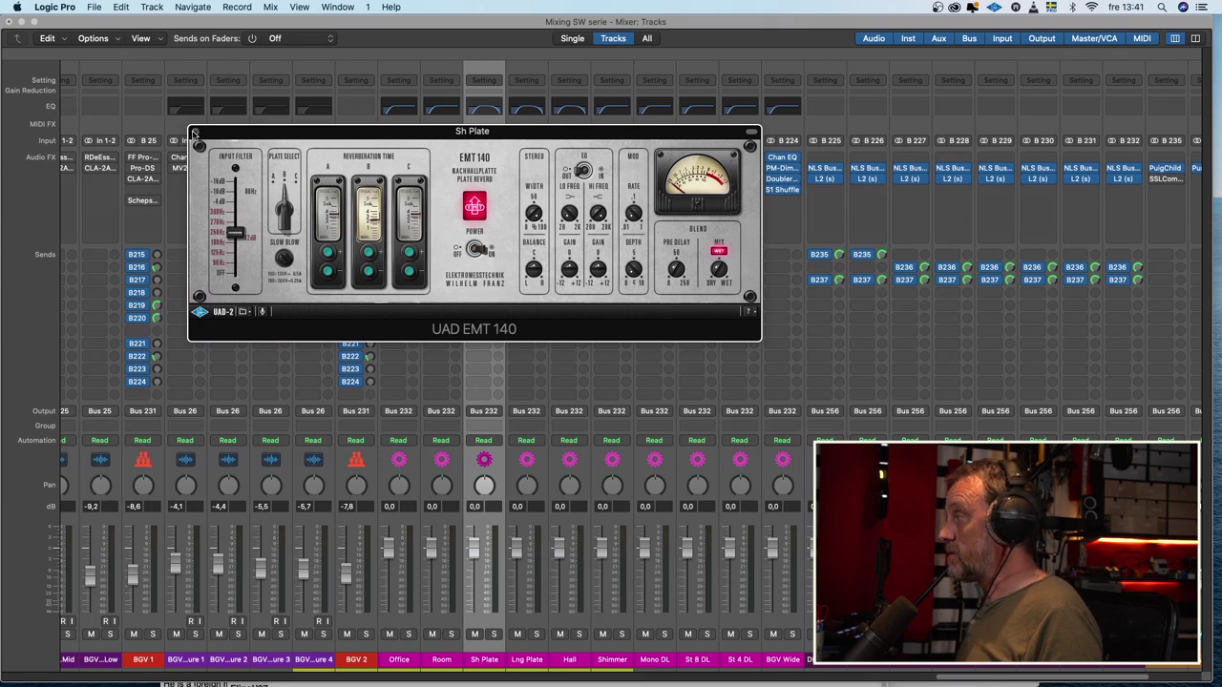
{"action": "left_click", "coordinate": [194, 132]}
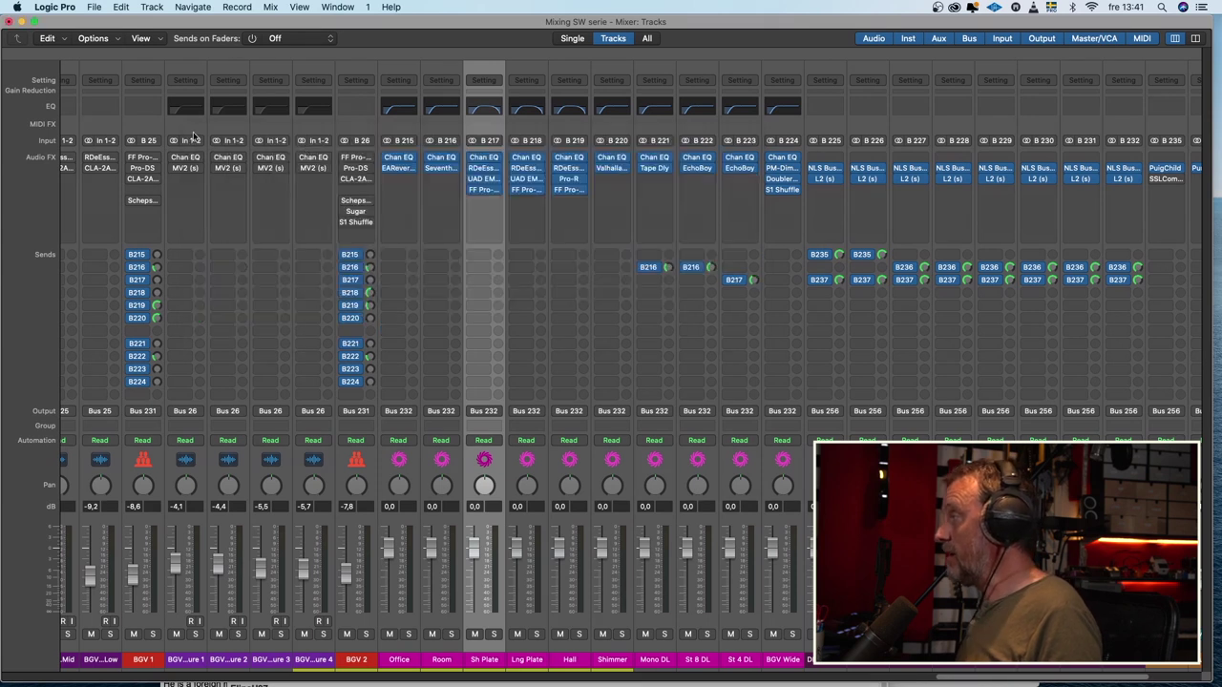
{"action": "left_click", "coordinate": [481, 191]}
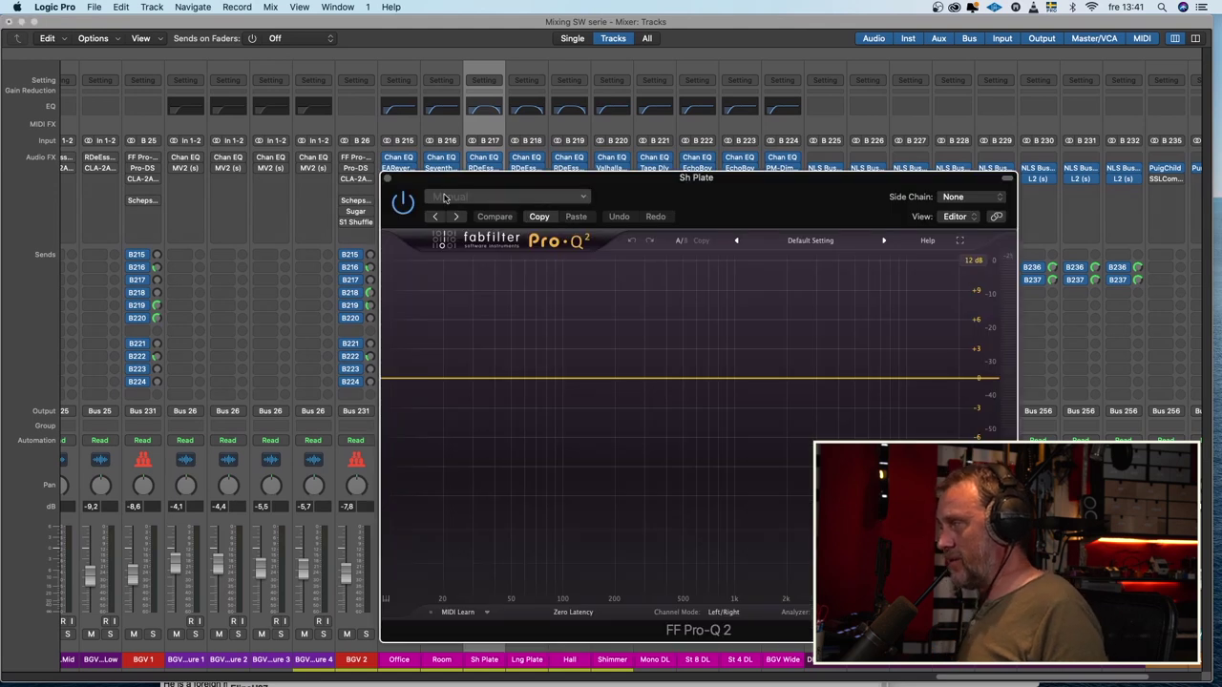
{"action": "left_click", "coordinate": [387, 179]}
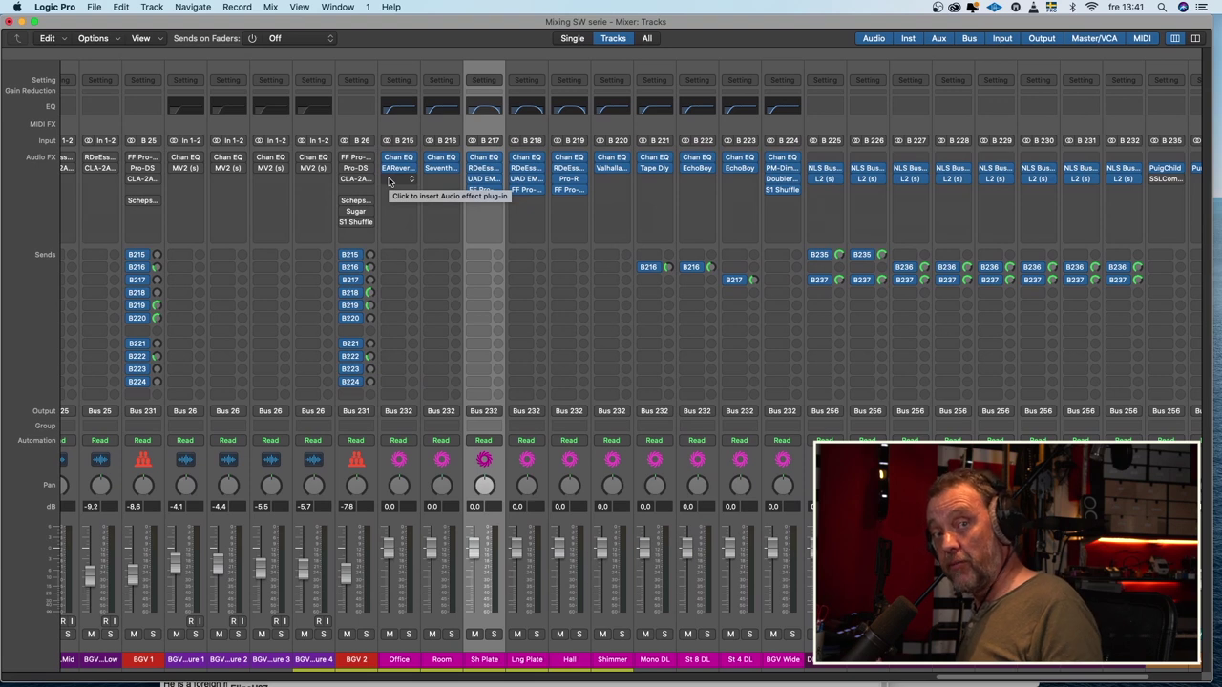
Solo the Synth brass channel among the keys and enable its bx_digital plug-in.
{"action": "scroll", "coordinate": [710, 668], "scroll_direction": "left", "scroll_amount": 10}
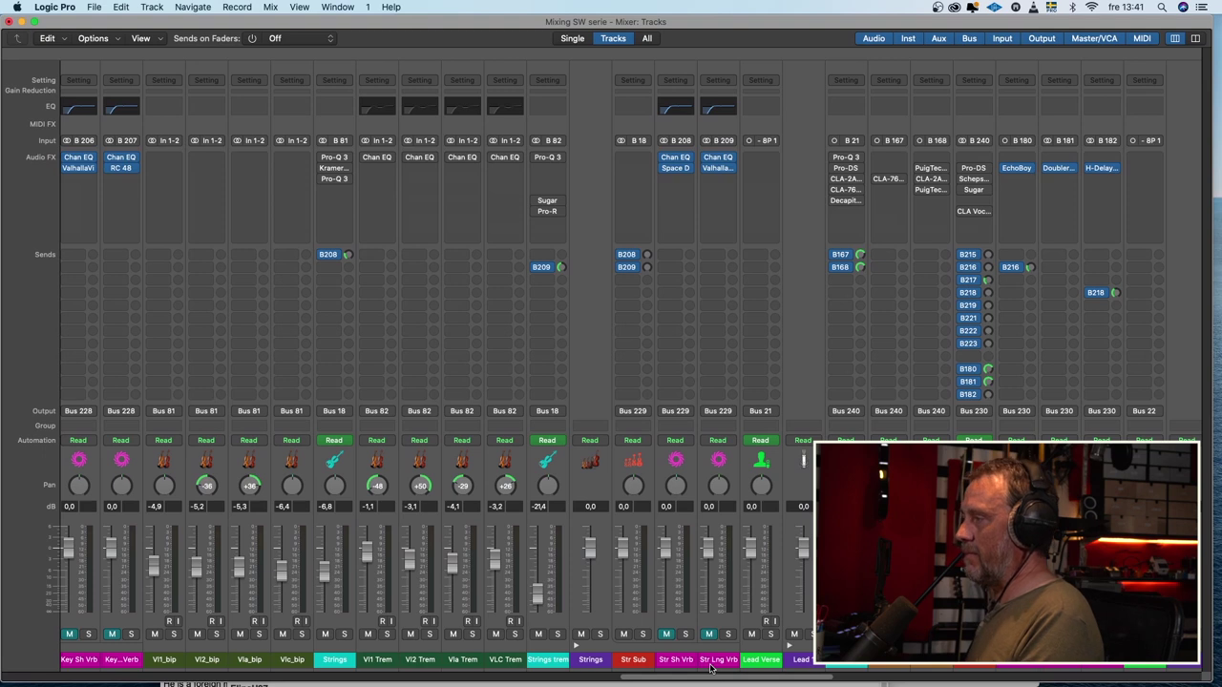
{"action": "left_click_drag", "start_coordinate": [760, 671], "coordinate": [613, 680]}
{"action": "left_click", "coordinate": [332, 634]}
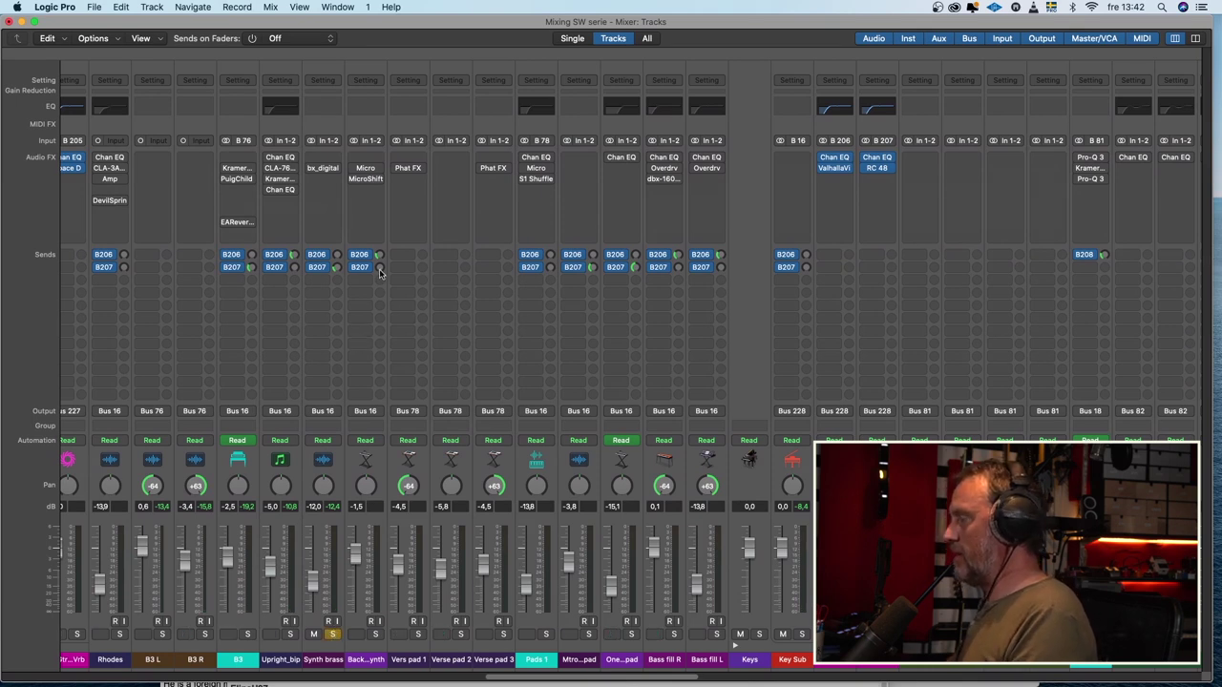
{"action": "left_click_drag", "start_coordinate": [378, 255], "coordinate": [378, 250]}
{"action": "left_click", "coordinate": [310, 169]}
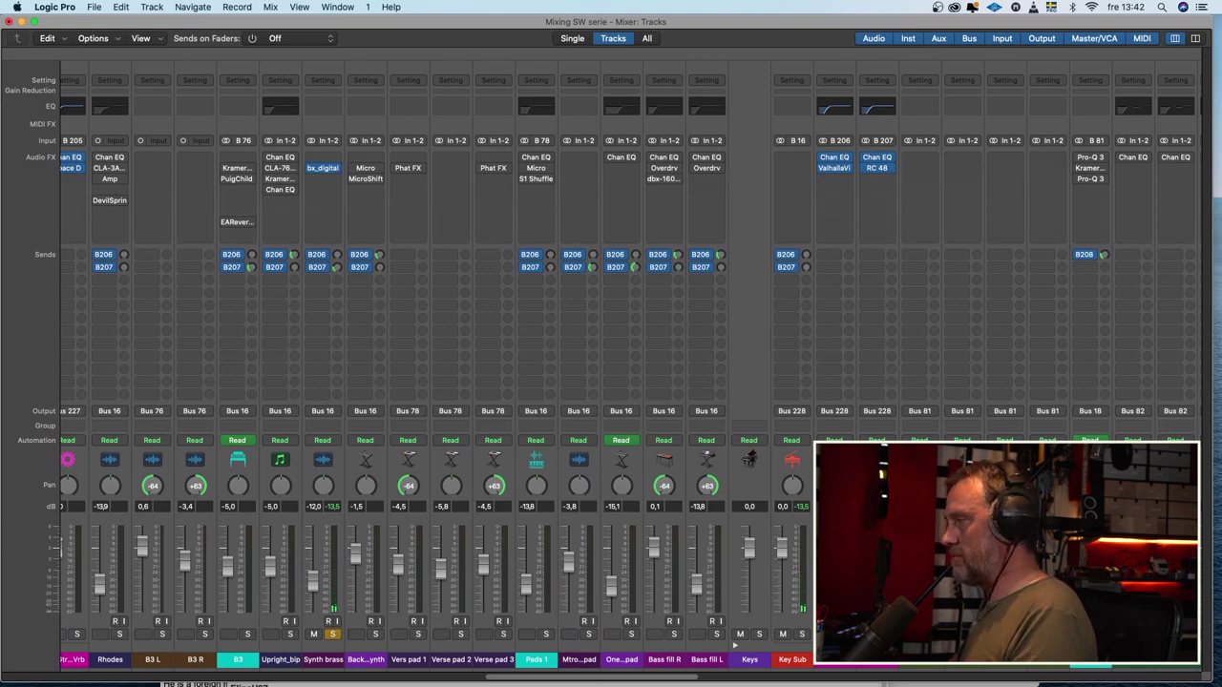
Play the Upright_bip channel in solo and enable its two Chan EQs, CLA-76 and Kramer plug-ins.
{"action": "left_click", "coordinate": [284, 658]}
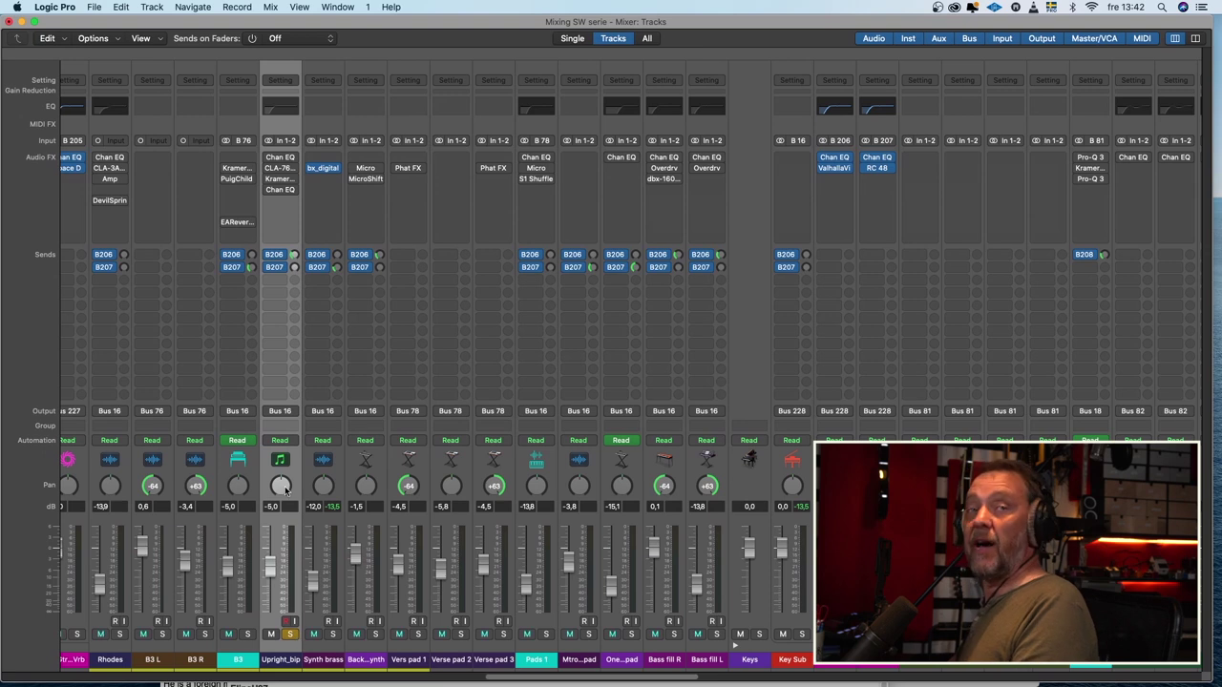
{"action": "left_click", "coordinate": [269, 157]}
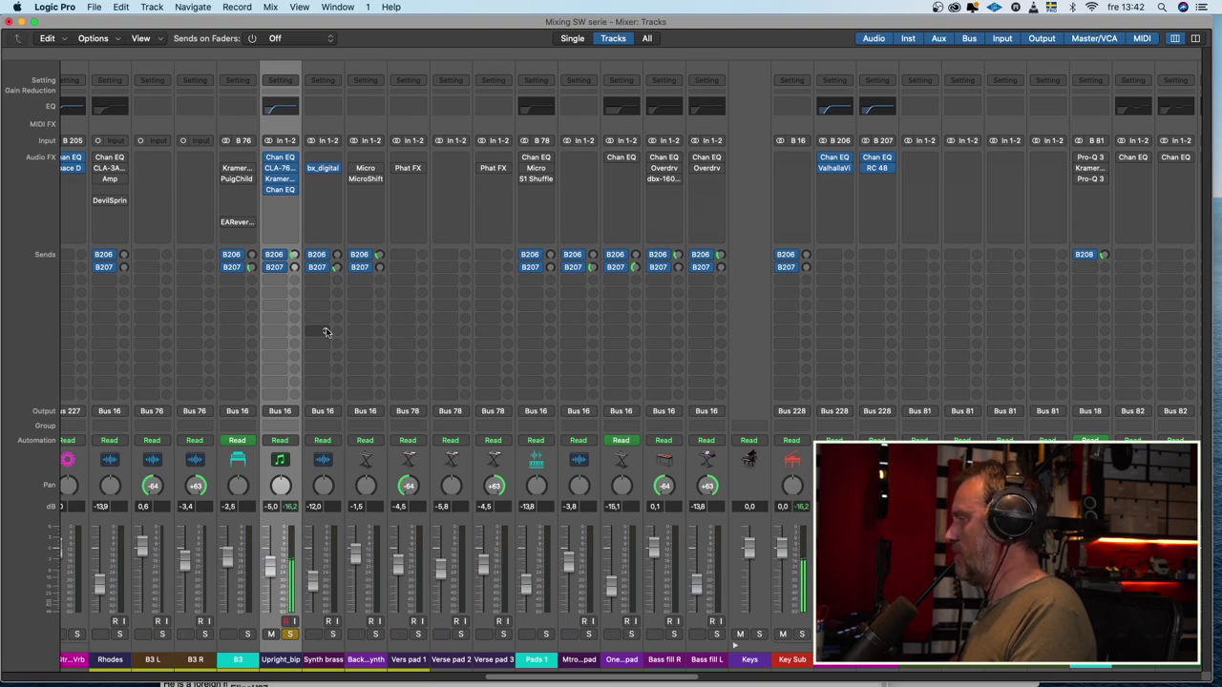
Enable the B3 channel's Kramer Tape, PuigChild and EAReverb2 plug-ins, and switch the solo from Upright_bip to B3.
{"action": "left_click", "coordinate": [246, 179]}
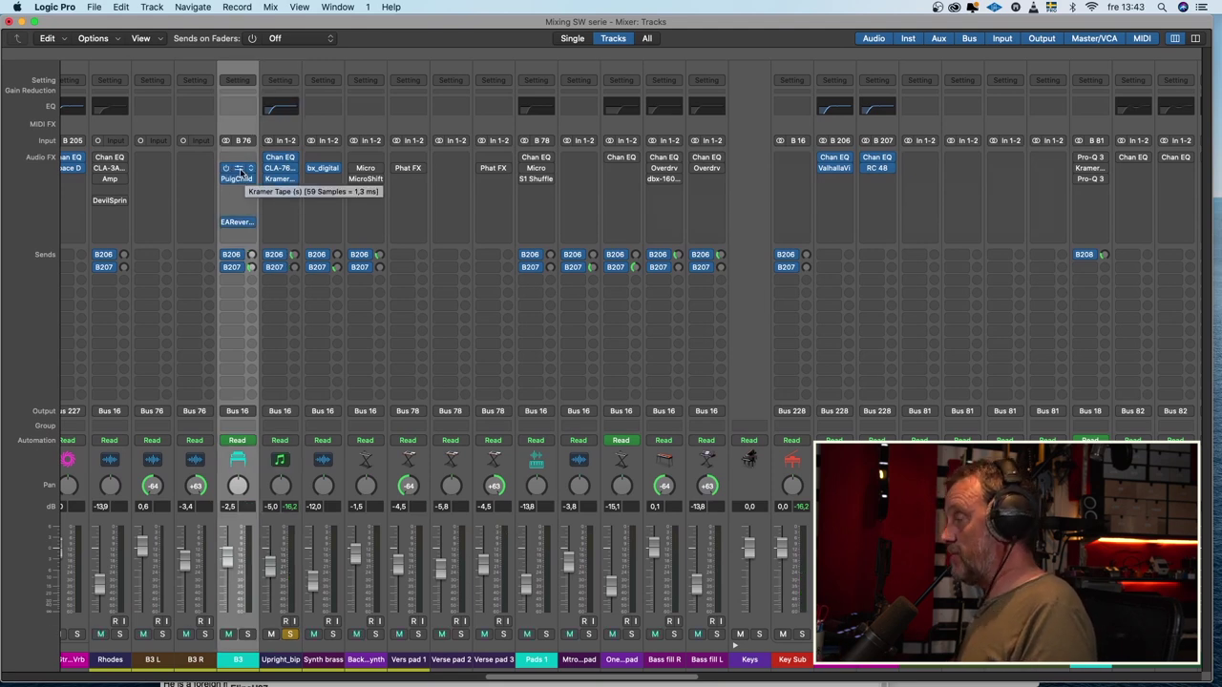
{"action": "left_click", "coordinate": [238, 222]}
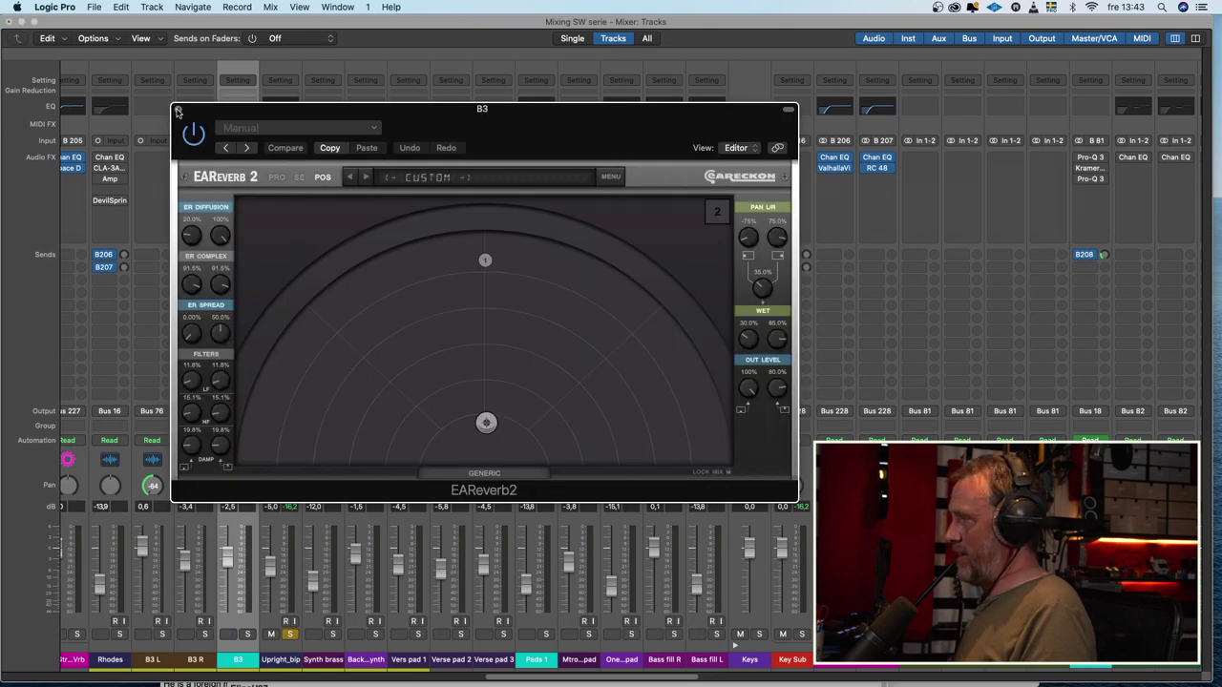
{"action": "left_click", "coordinate": [177, 109]}
{"action": "left_click", "coordinate": [246, 634]}
{"action": "left_click", "coordinate": [290, 633]}
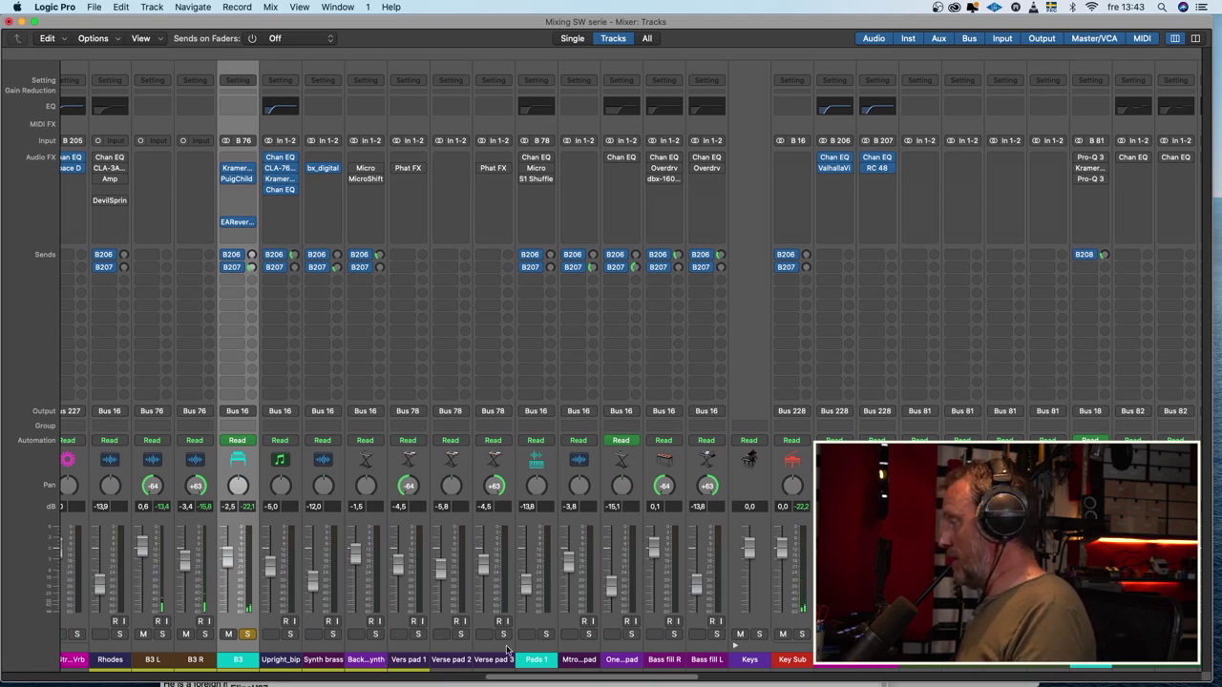
Enable the plug-ins on the keys channels from Rhodes through Bass fill L, and clear the B3 solo.
{"action": "left_click", "coordinate": [122, 665]}
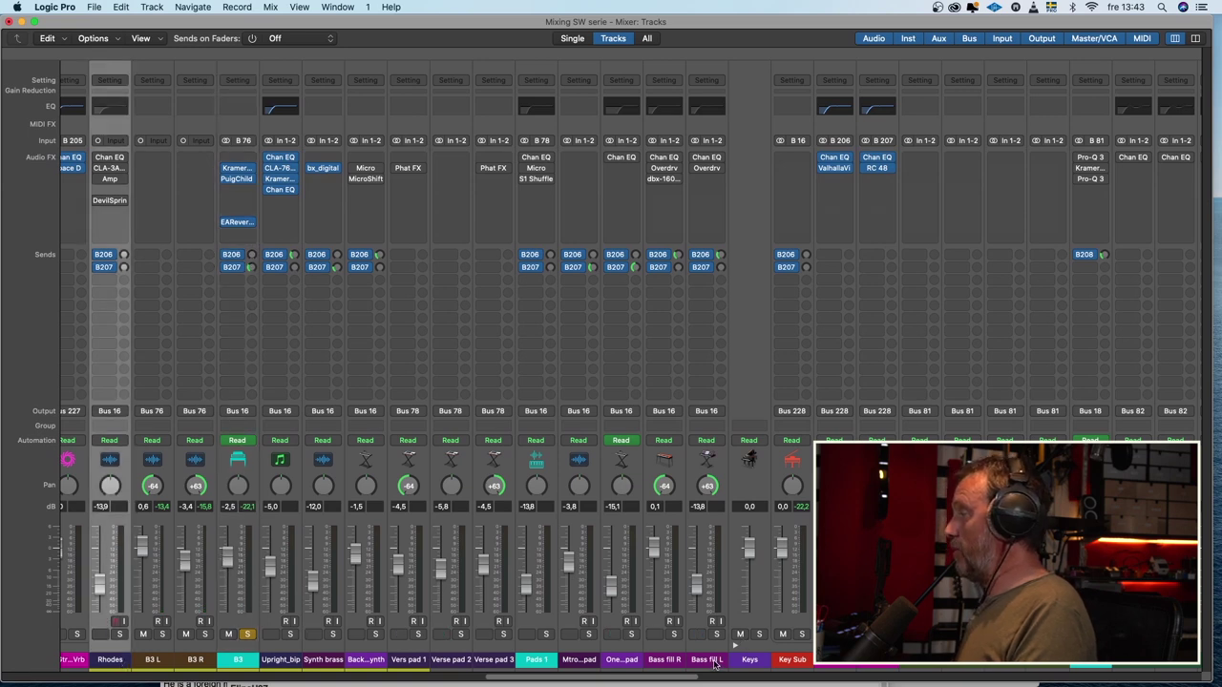
{"action": "left_click", "coordinate": [718, 665], "text": "shift"}
{"action": "left_click", "coordinate": [97, 158]}
{"action": "left_click", "coordinate": [97, 168]}
{"action": "left_click", "coordinate": [97, 178]}
{"action": "left_click", "coordinate": [97, 200]}
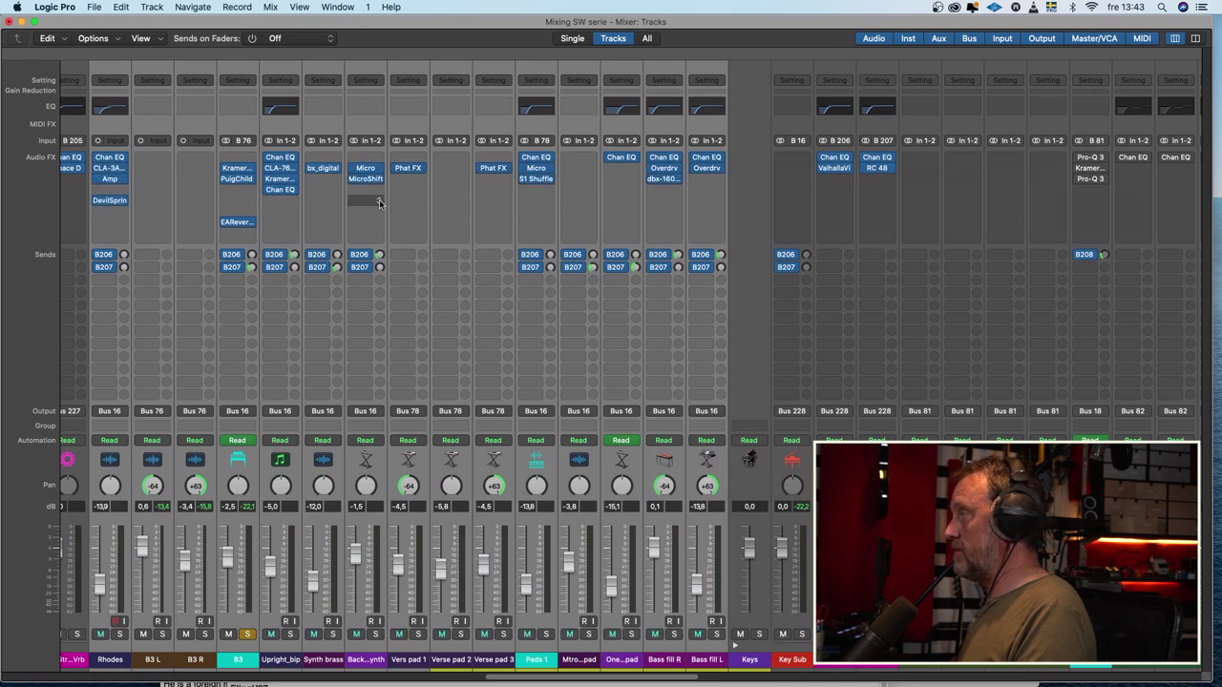
{"action": "key", "text": "s"}
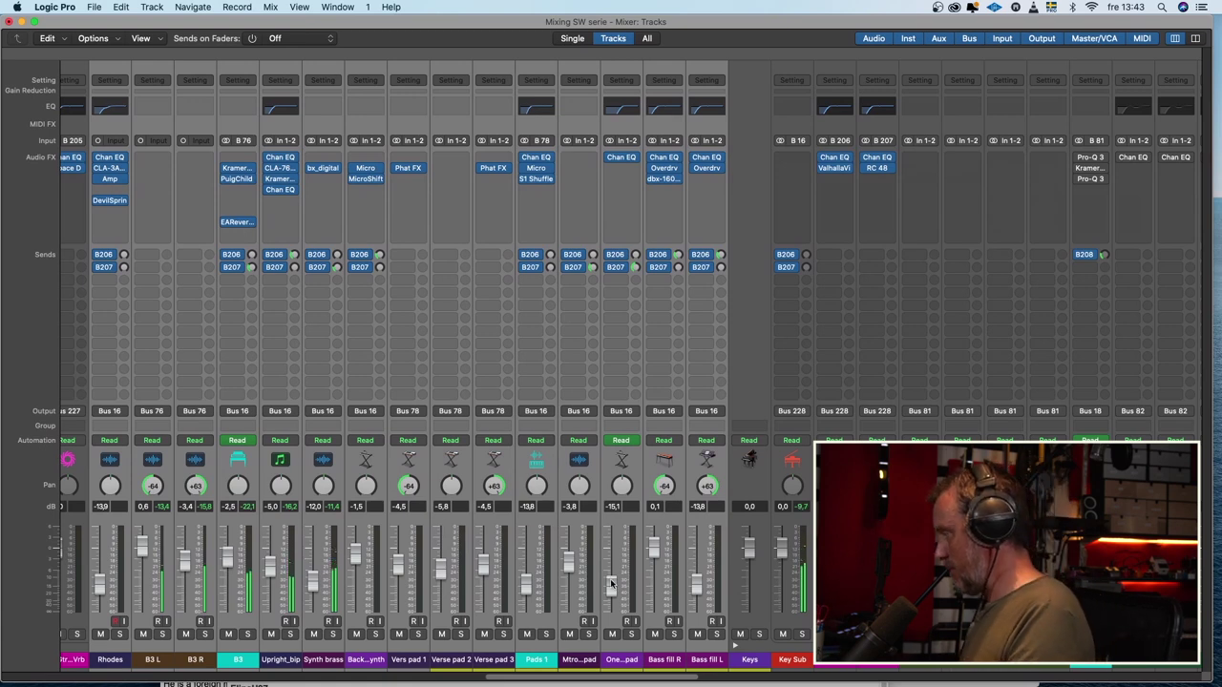
Enable the RDeEss and CLA-2A plug-ins on the BGV high channels and the Chan EQ and MV2 on the following BGV channels.
{"action": "left_click_drag", "start_coordinate": [649, 679], "coordinate": [870, 670]}
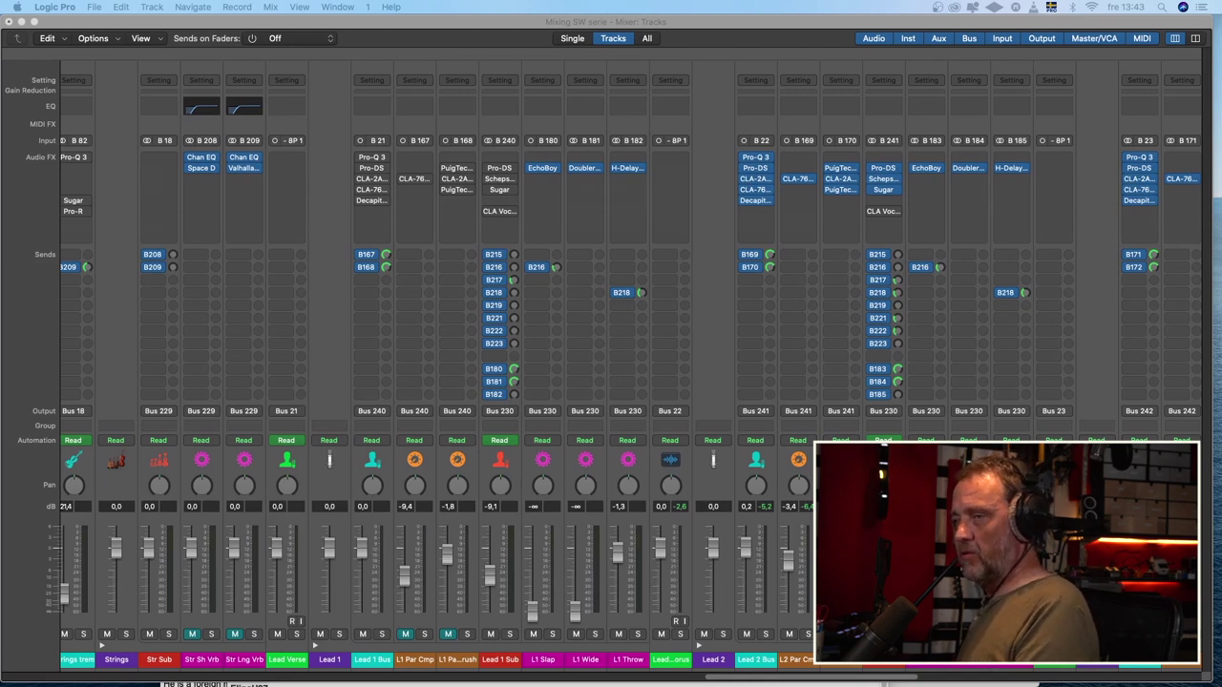
{"action": "scroll", "coordinate": [611, 286], "scroll_direction": "right", "scroll_amount": 10}
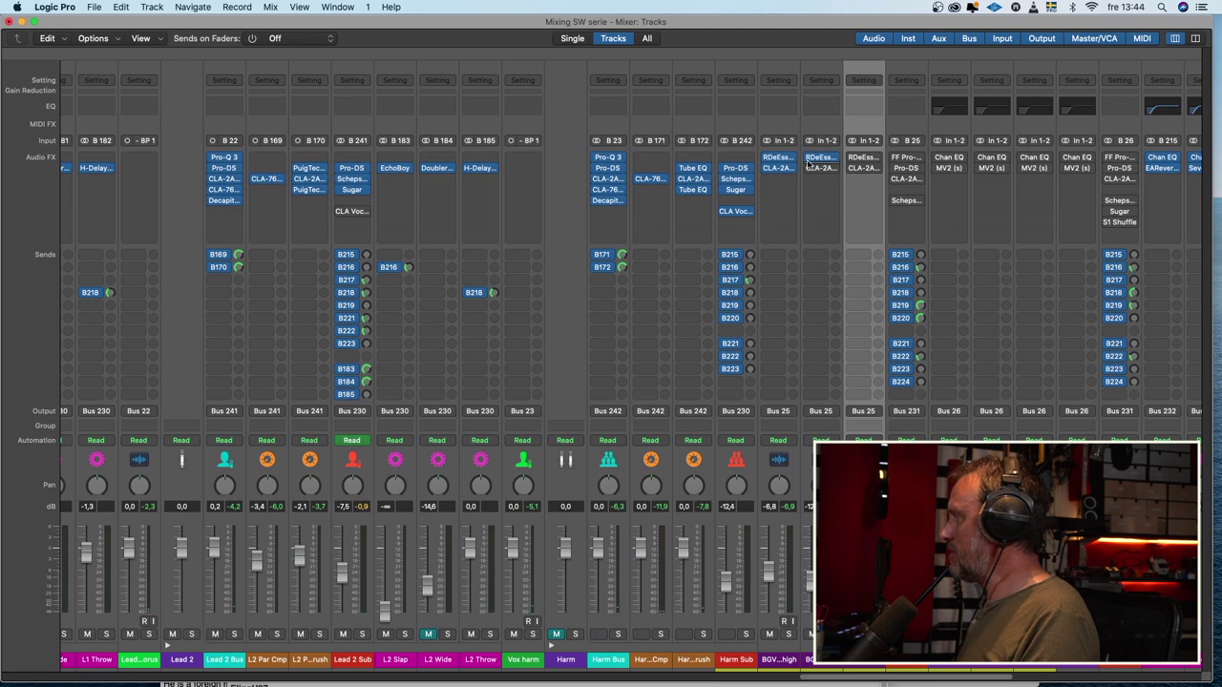
{"action": "left_click", "coordinate": [853, 168]}
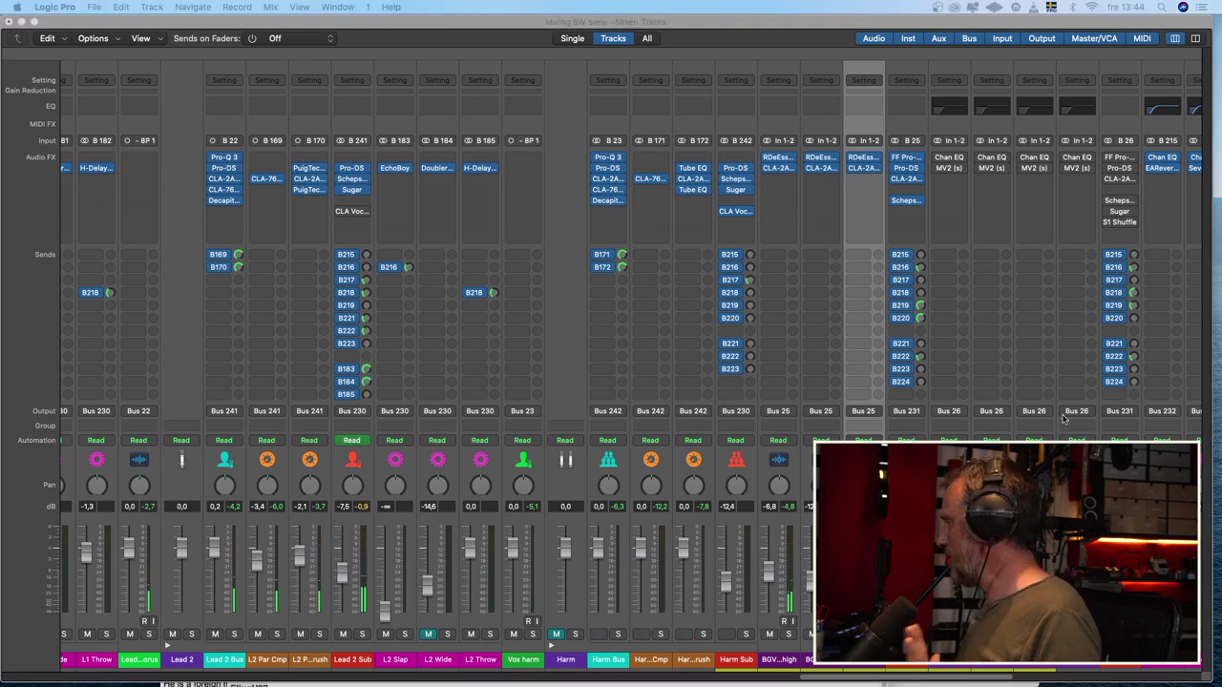
{"action": "left_click", "coordinate": [947, 287]}
{"action": "left_click", "coordinate": [948, 217]}
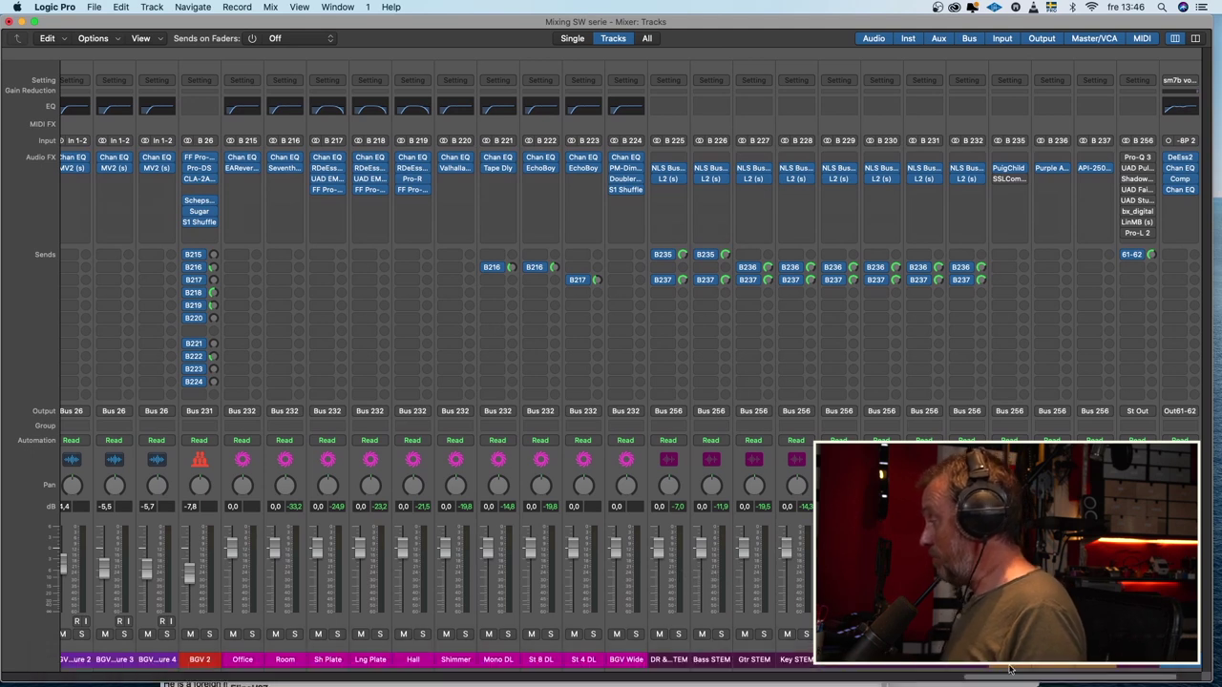
Inspect the PuigChild 660 compressor on the DR & Bass Par channel.
{"action": "scroll", "coordinate": [1097, 668], "scroll_direction": "right", "scroll_amount": 3}
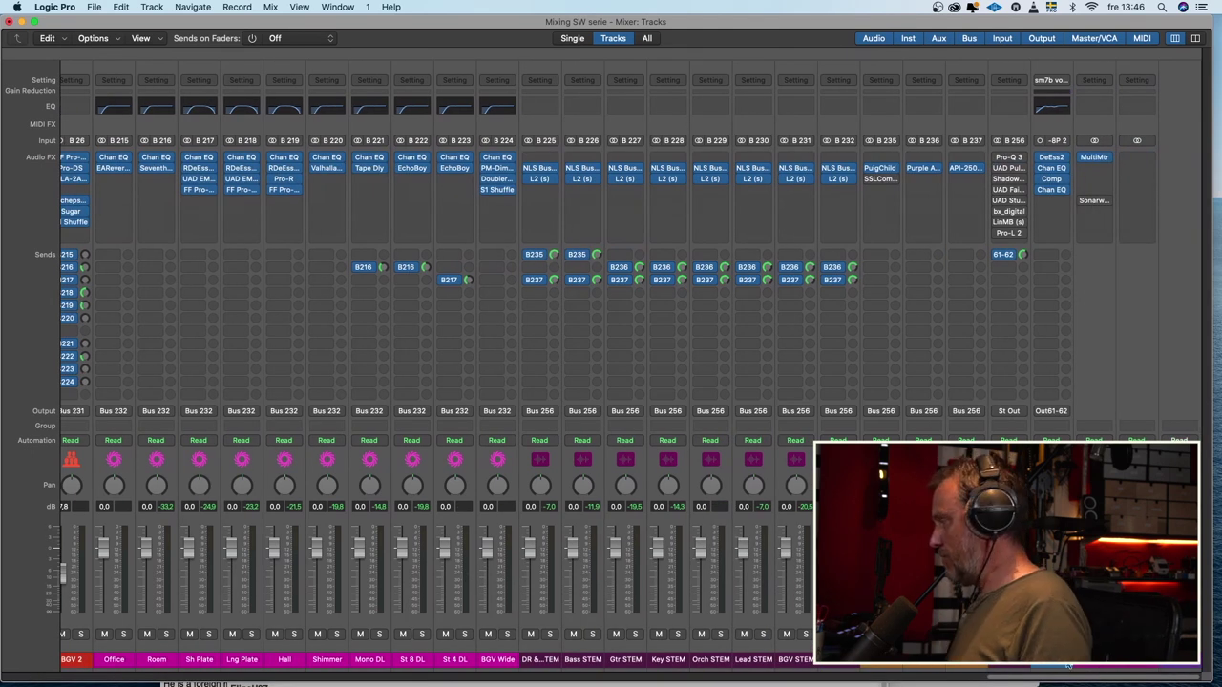
{"action": "left_click", "coordinate": [876, 663]}
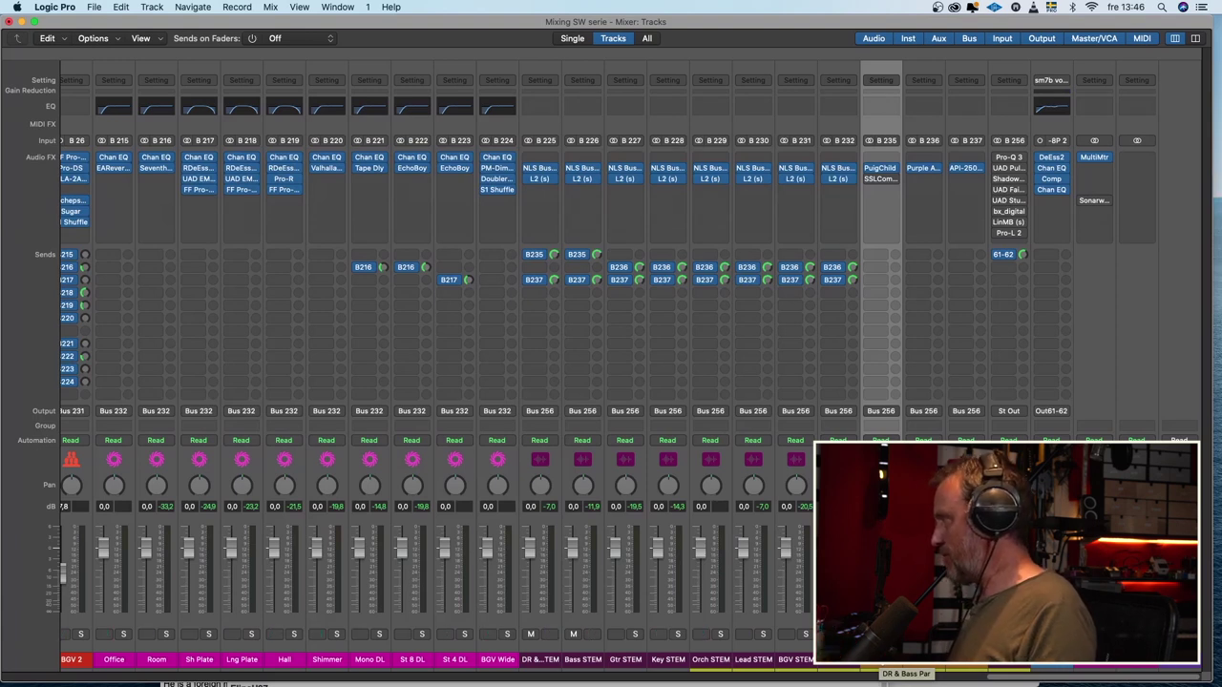
{"action": "left_click", "coordinate": [880, 169]}
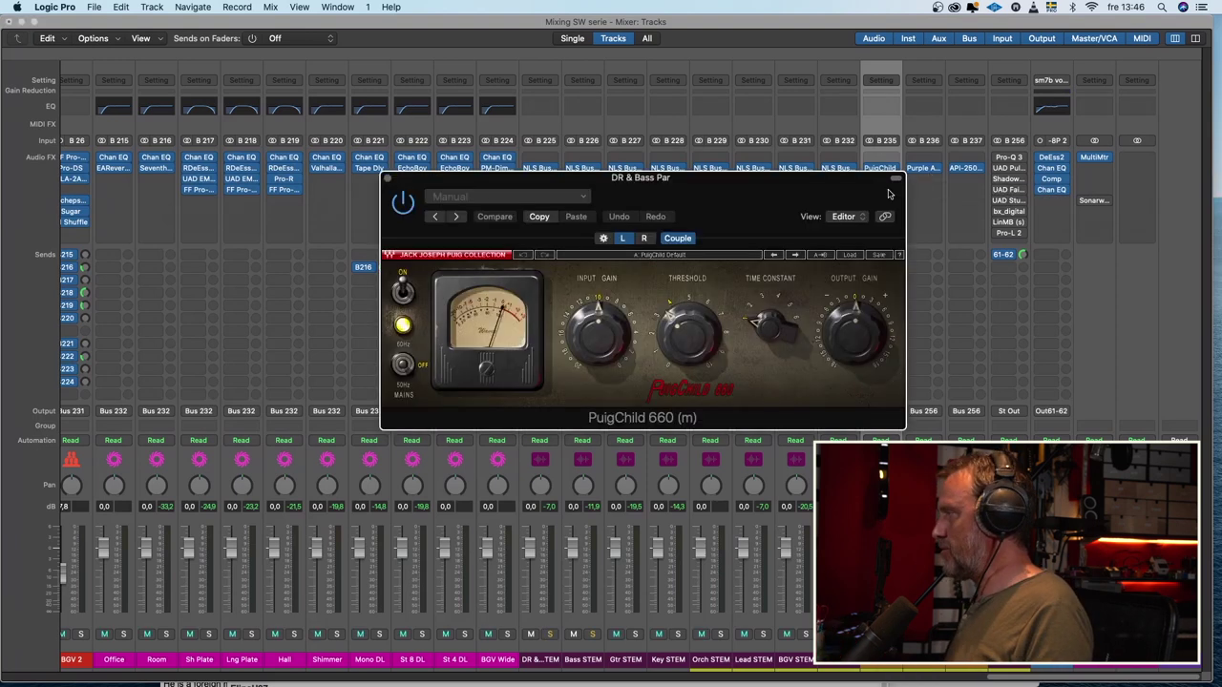
{"action": "left_click_drag", "start_coordinate": [752, 201], "coordinate": [638, 147]}
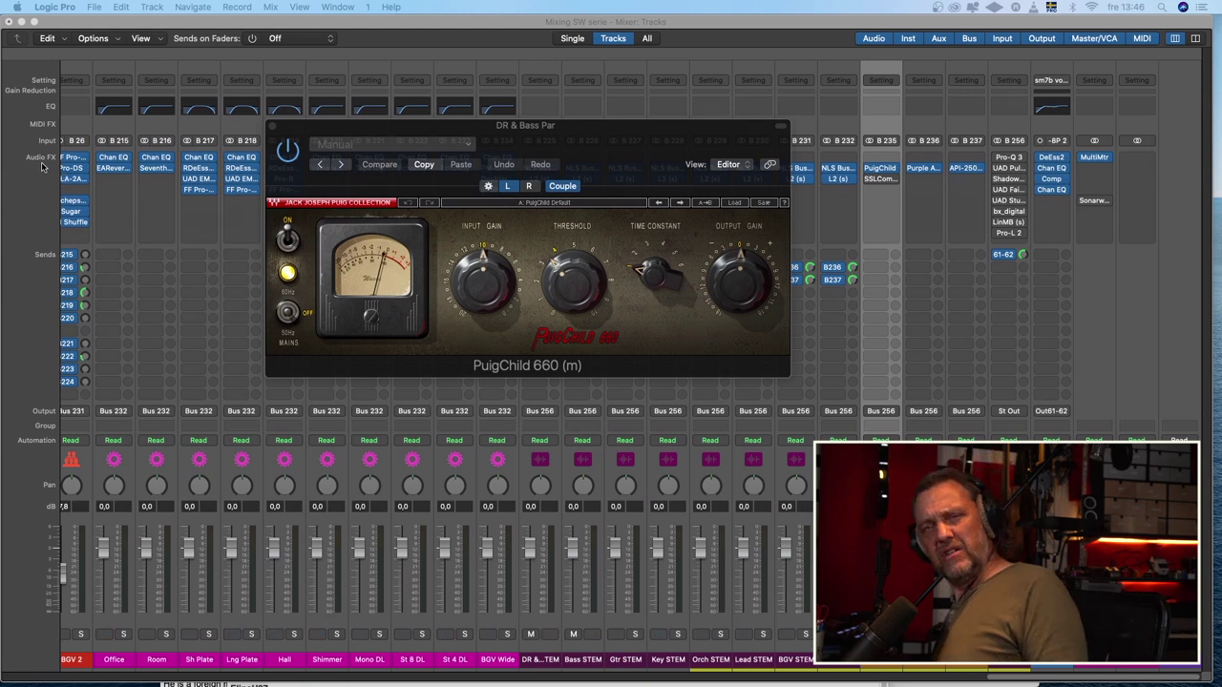
{"action": "left_click", "coordinate": [273, 125]}
Solo the drum and Bass STEM channels, play them together, and clear the solos.
{"action": "left_click", "coordinate": [549, 633]}
{"action": "left_click", "coordinate": [591, 634]}
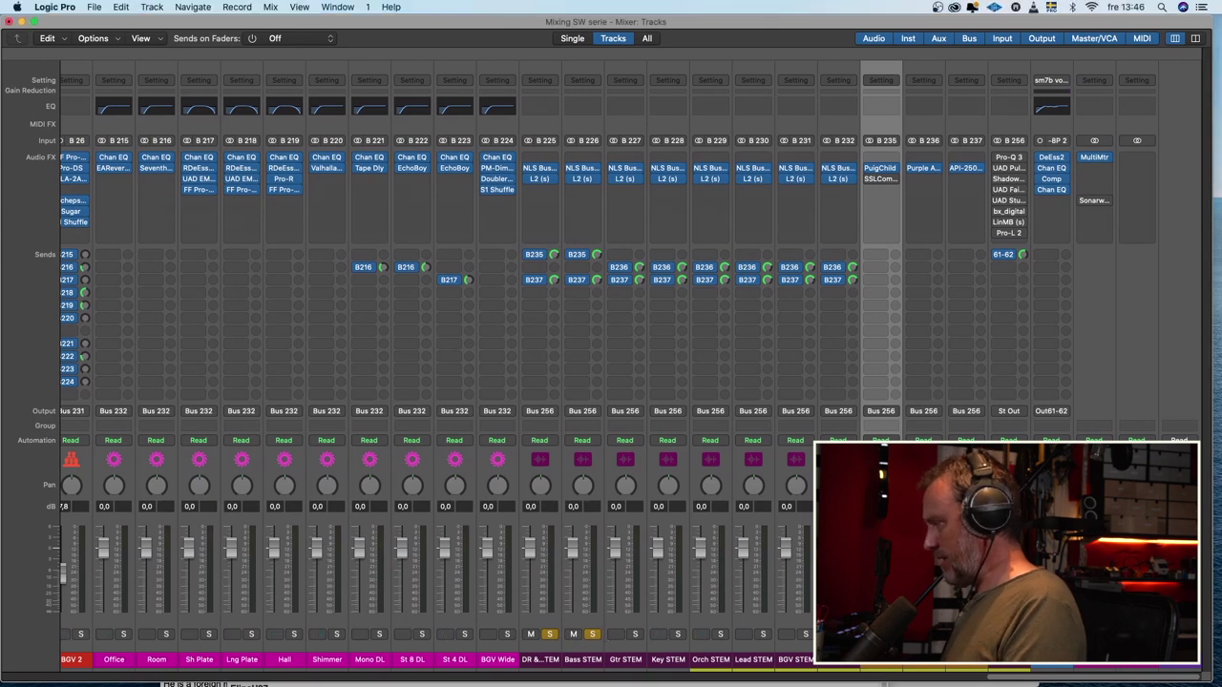
{"action": "key", "text": "space"}
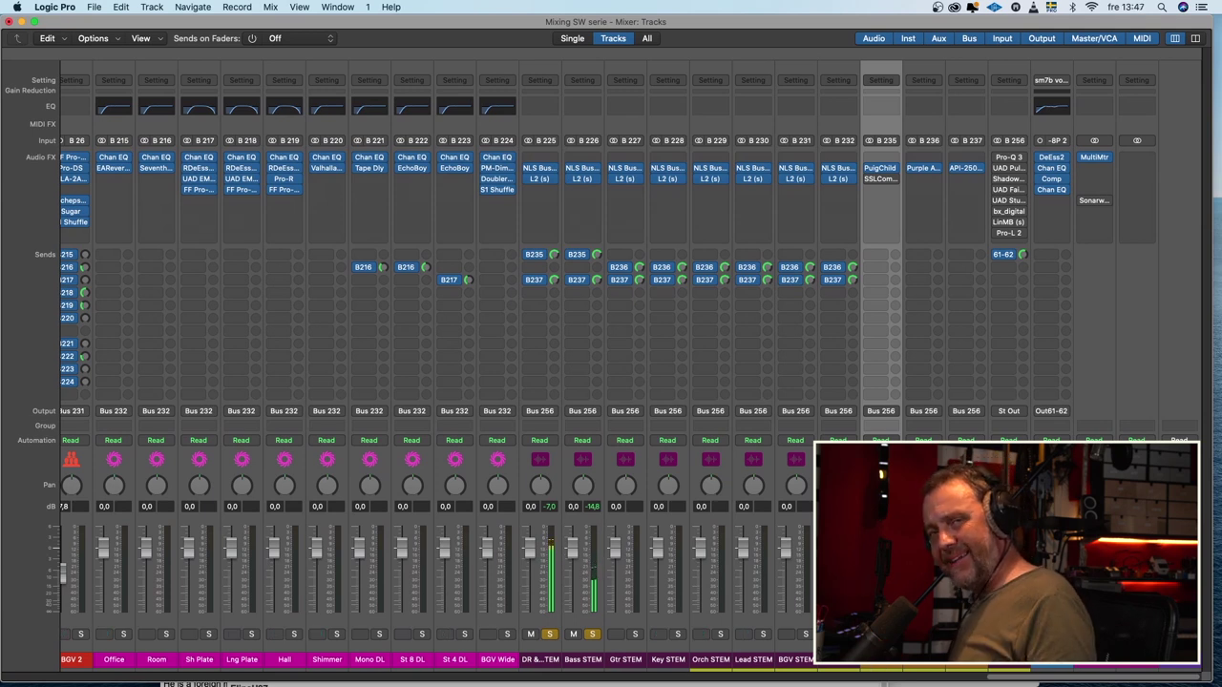
{"action": "left_click", "coordinate": [591, 634]}
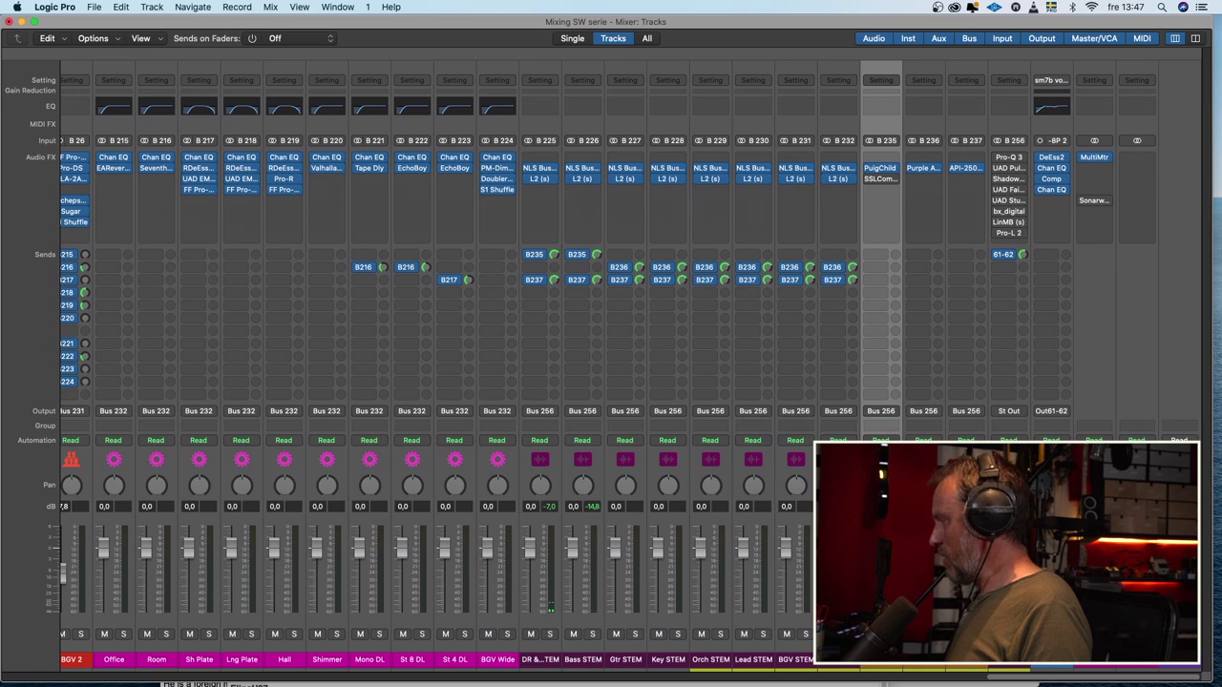
Inspect the Purple Audio MC 77 limiter on the Music Par channel.
{"action": "left_click", "coordinate": [923, 305]}
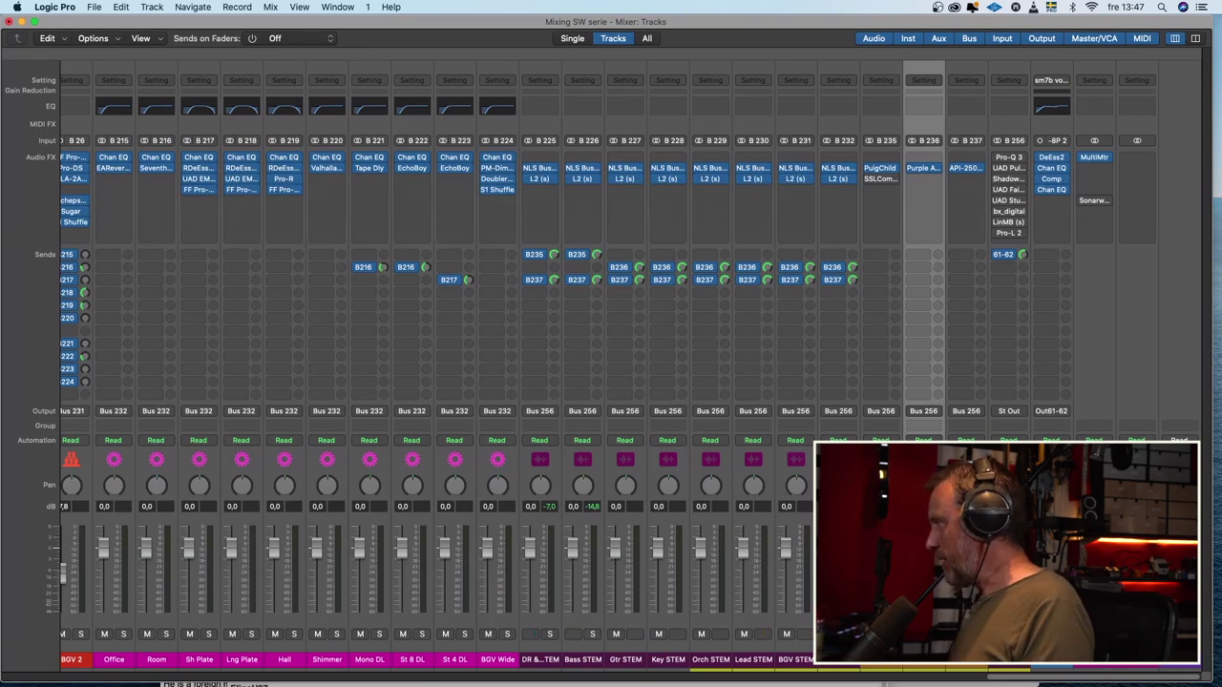
{"action": "mouse_move", "coordinate": [935, 169]}
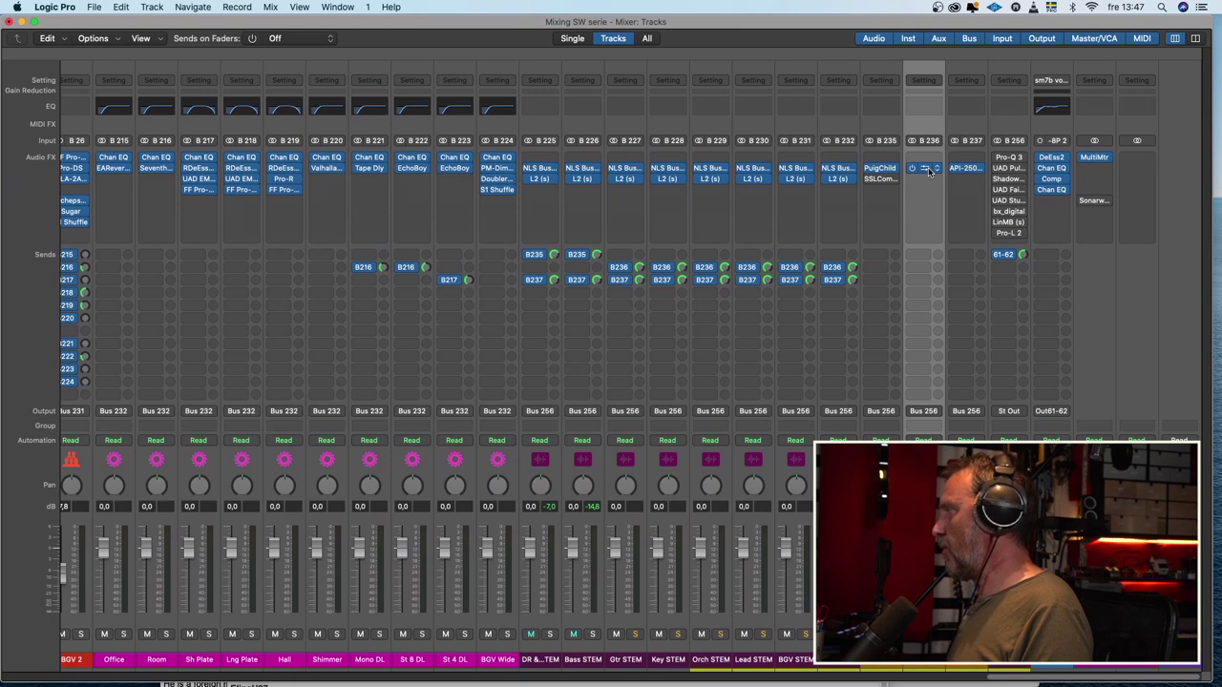
{"action": "left_click", "coordinate": [924, 168]}
{"action": "left_click_drag", "start_coordinate": [811, 177], "coordinate": [767, 132]}
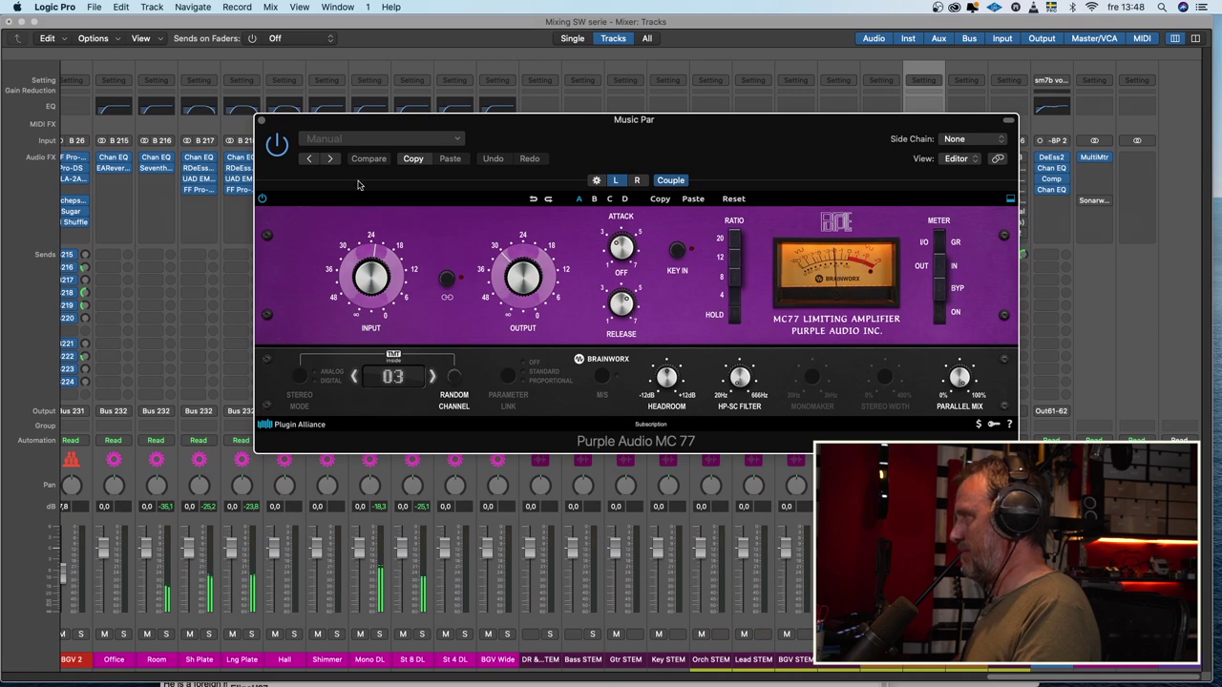
{"action": "left_click", "coordinate": [262, 120]}
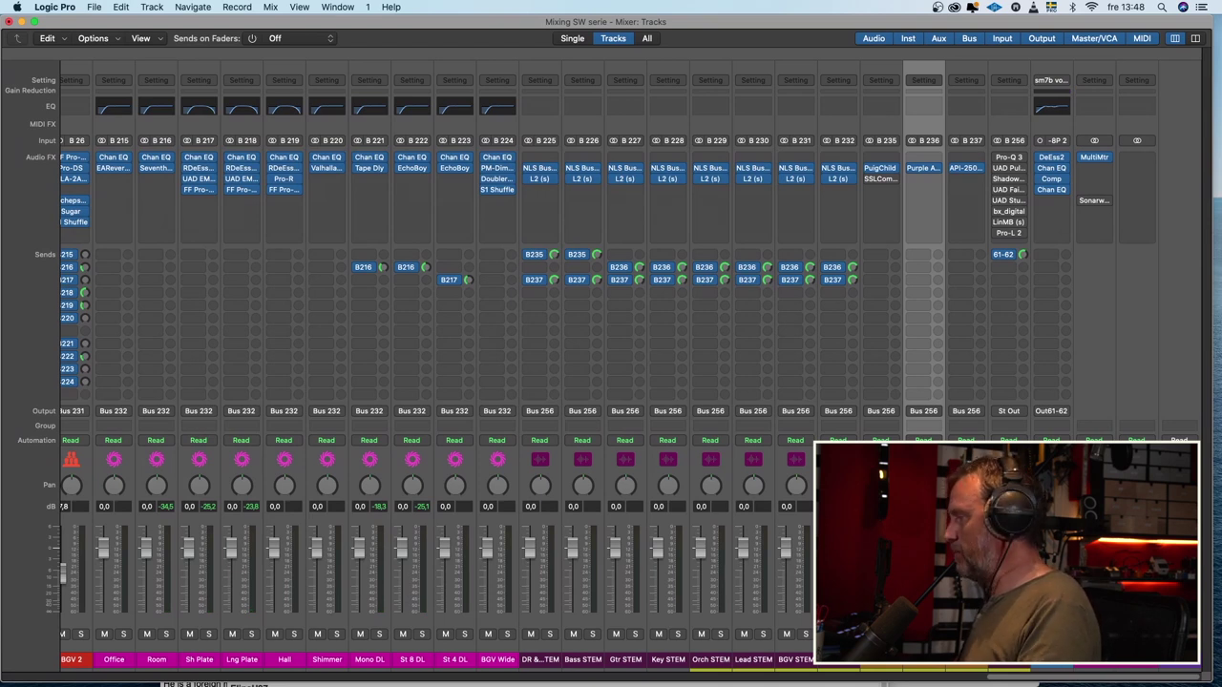
Select the DR & Bass Par and Music Par channels and compare the mix with both muted and unmuted.
{"action": "left_click", "coordinate": [880, 334]}
{"action": "left_click", "coordinate": [923, 334], "text": "shift"}
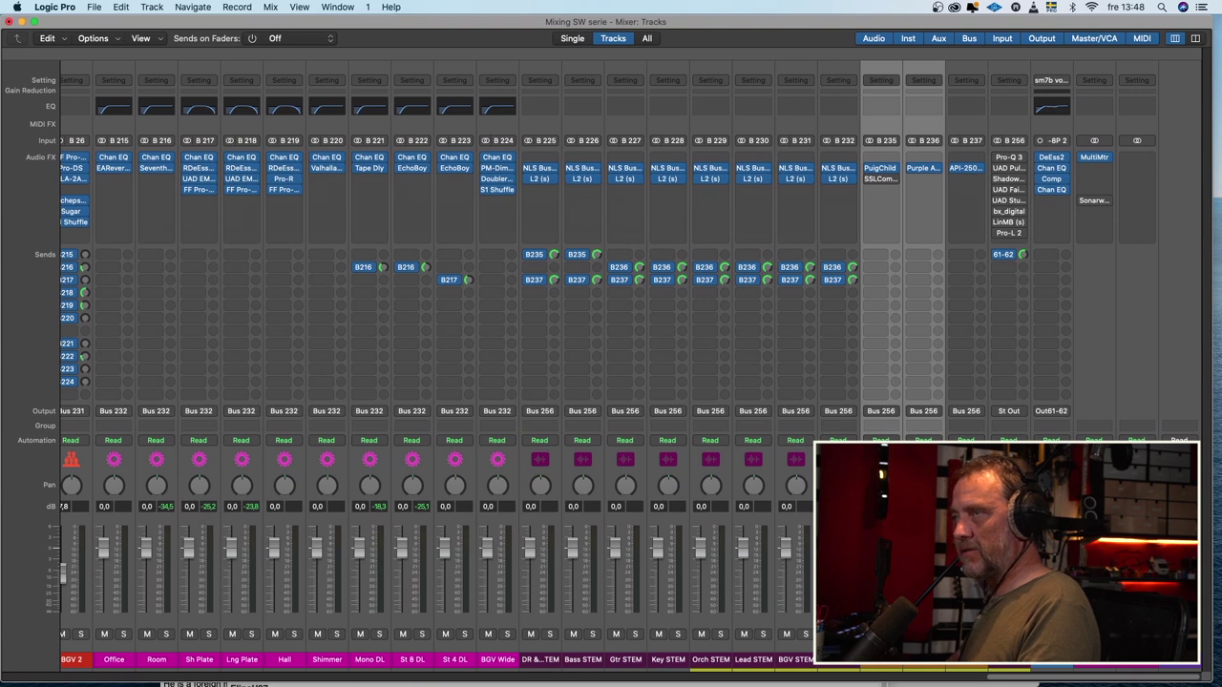
{"action": "left_click", "coordinate": [871, 633]}
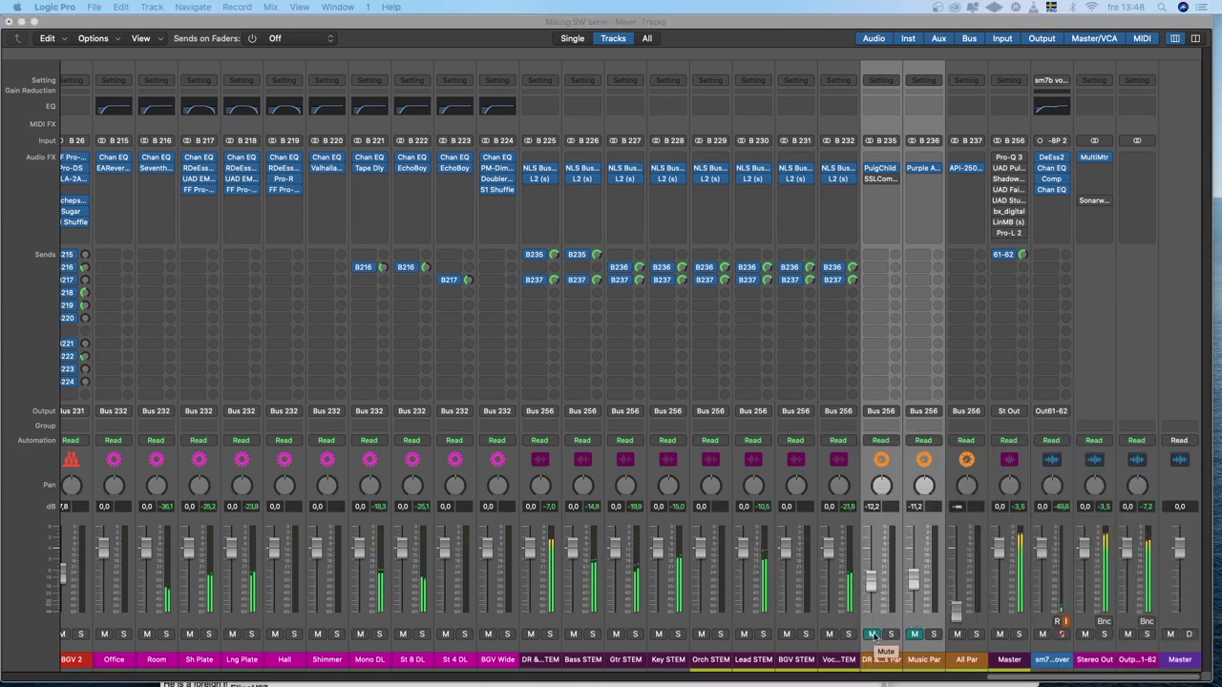
{"action": "left_click", "coordinate": [872, 635]}
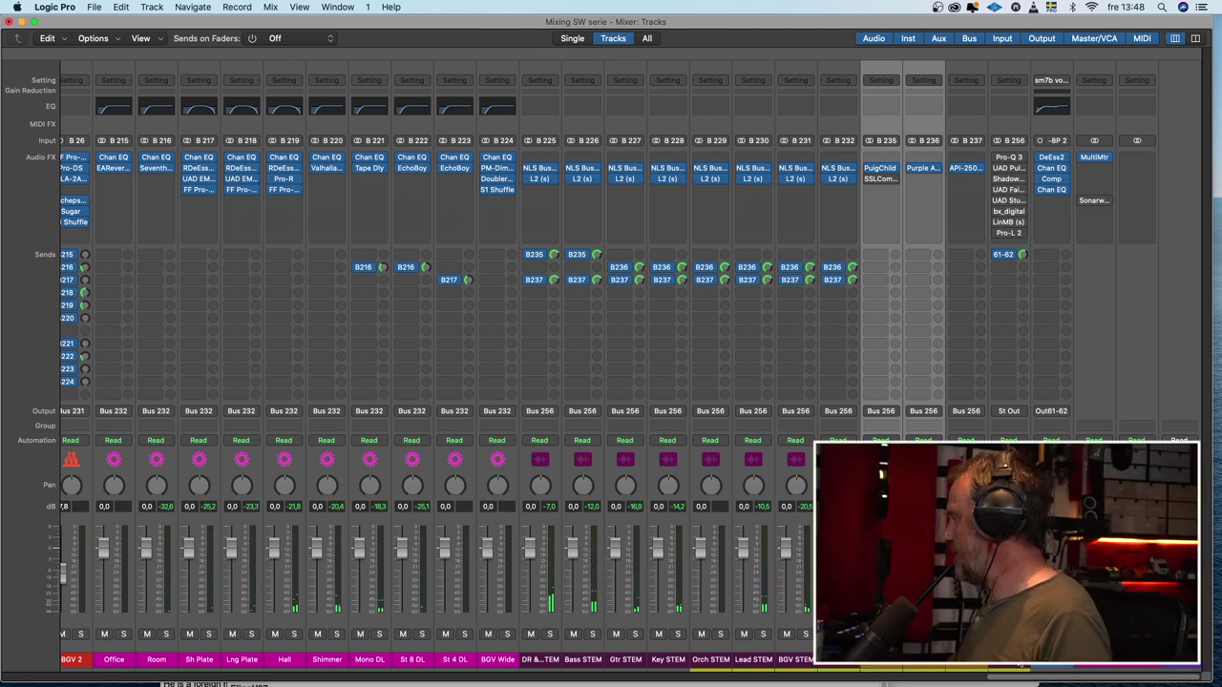
Inspect and enable the Pro-Q 3 and UAD Pultec EQP-1A equalizers on the Master channel.
{"action": "left_click", "coordinate": [1019, 665]}
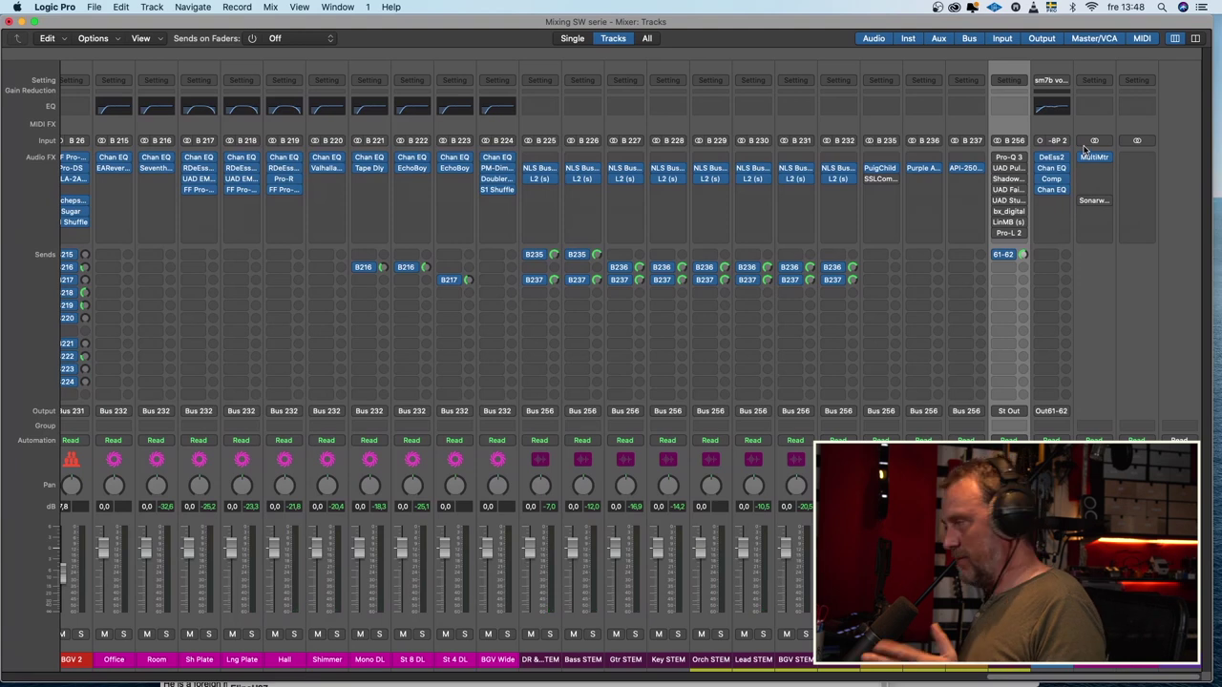
{"action": "left_click", "coordinate": [1008, 157]}
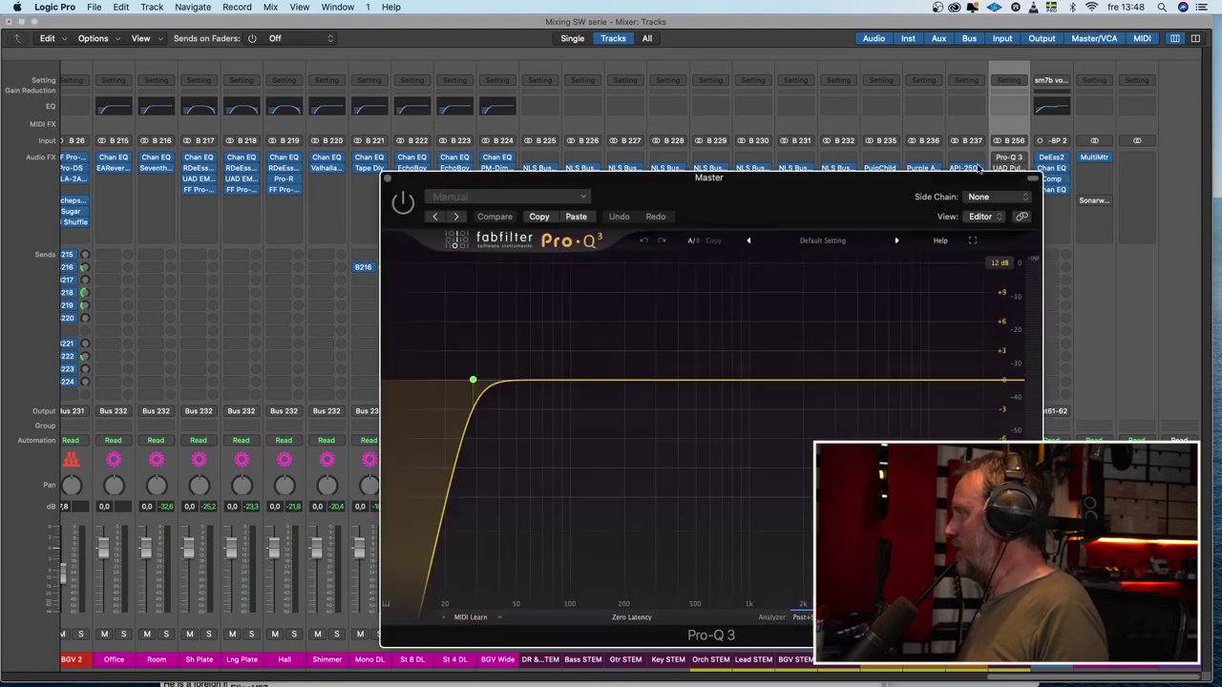
{"action": "left_click", "coordinate": [387, 179]}
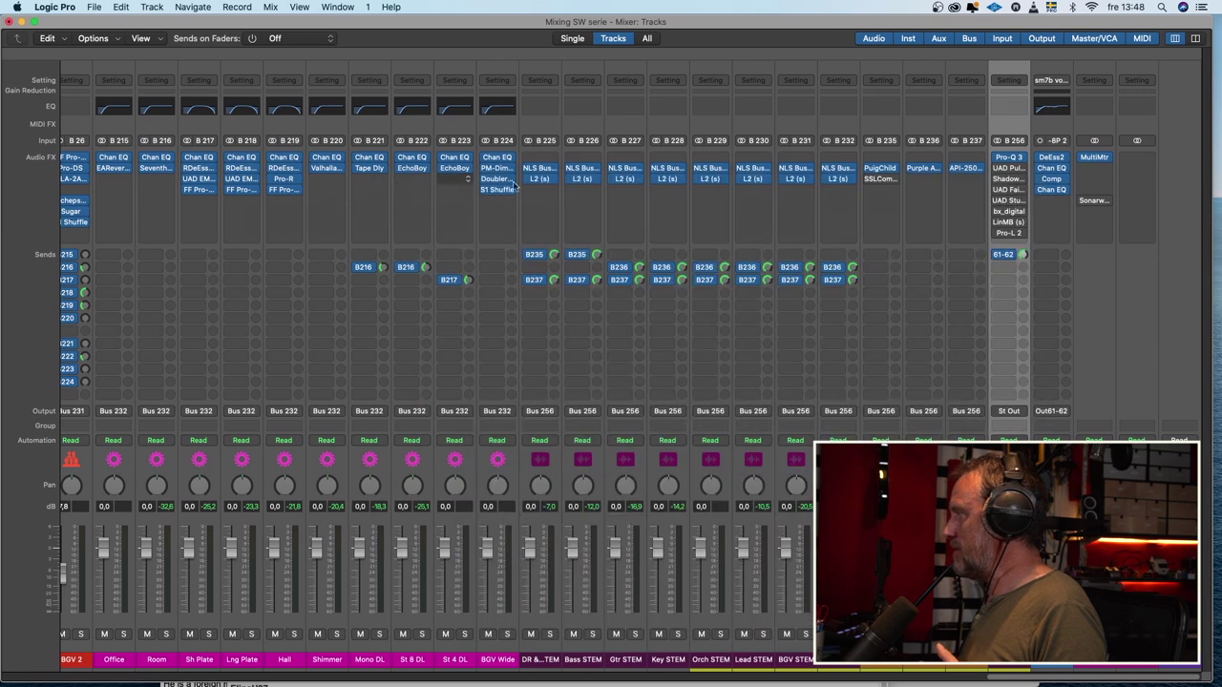
{"action": "left_click", "coordinate": [1012, 167]}
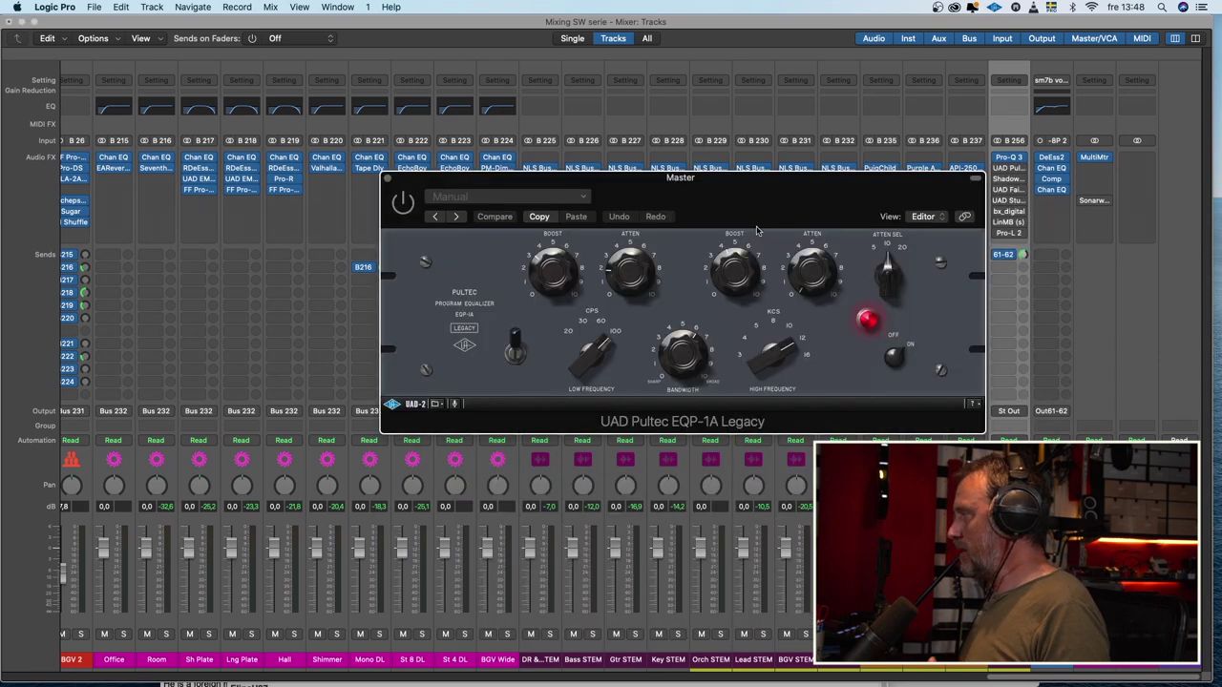
{"action": "left_click", "coordinate": [387, 180]}
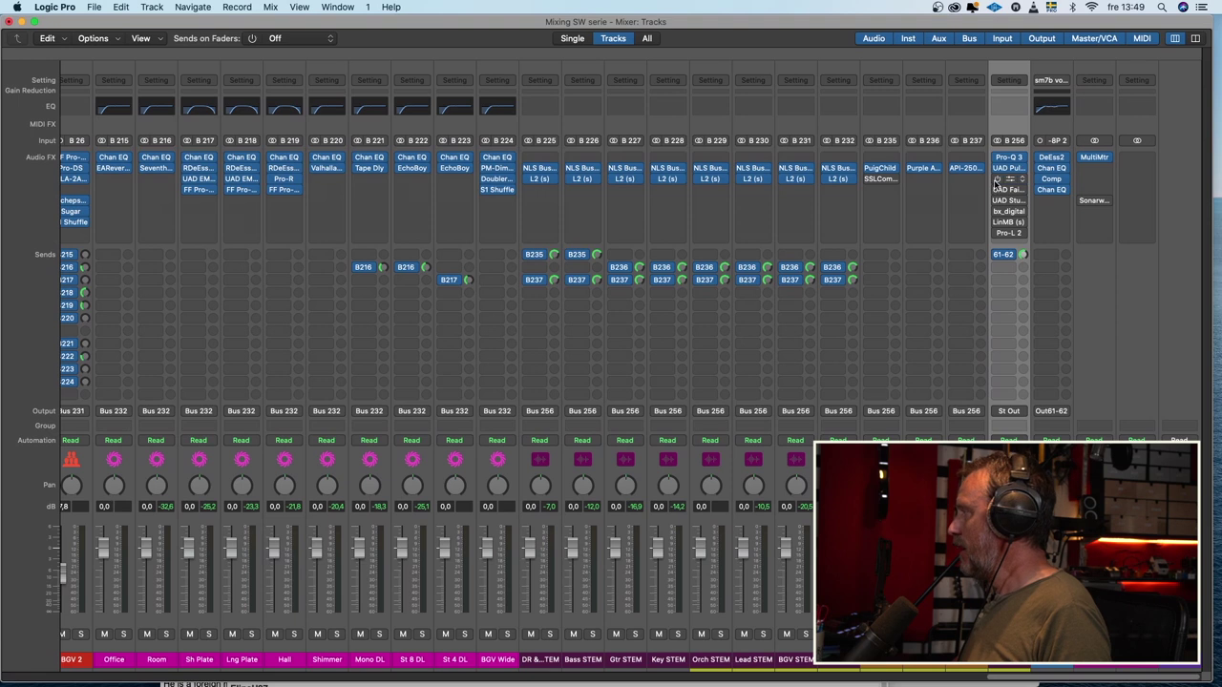
Inspect and enable the Shadow Hills Mastering Compressor, UAD Fairchild 670 and UAD Studer A800 on the Master channel.
{"action": "left_click", "coordinate": [1007, 180]}
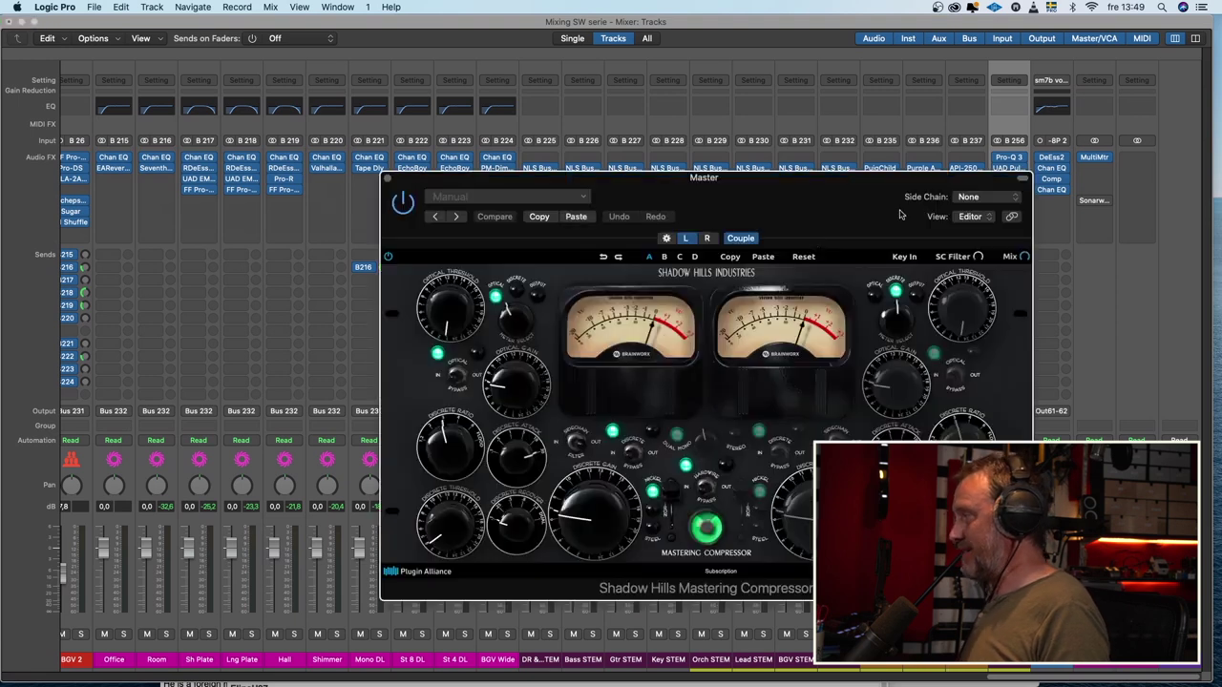
{"action": "left_click", "coordinate": [387, 180]}
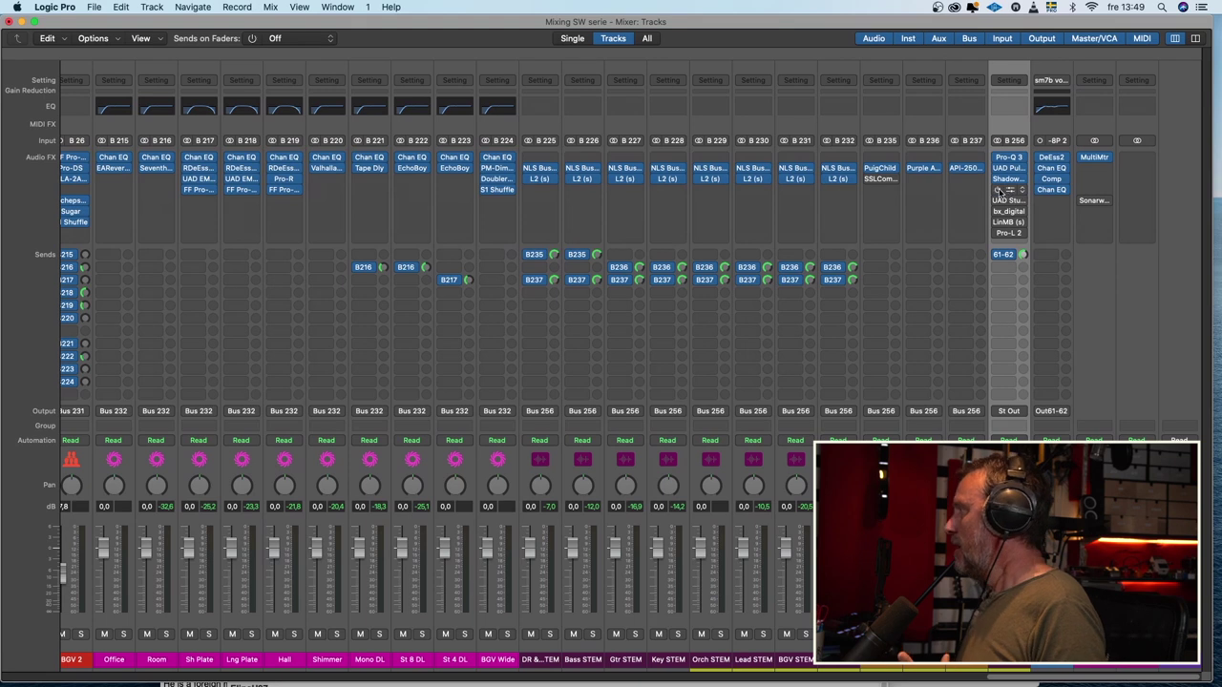
{"action": "left_click", "coordinate": [1009, 190]}
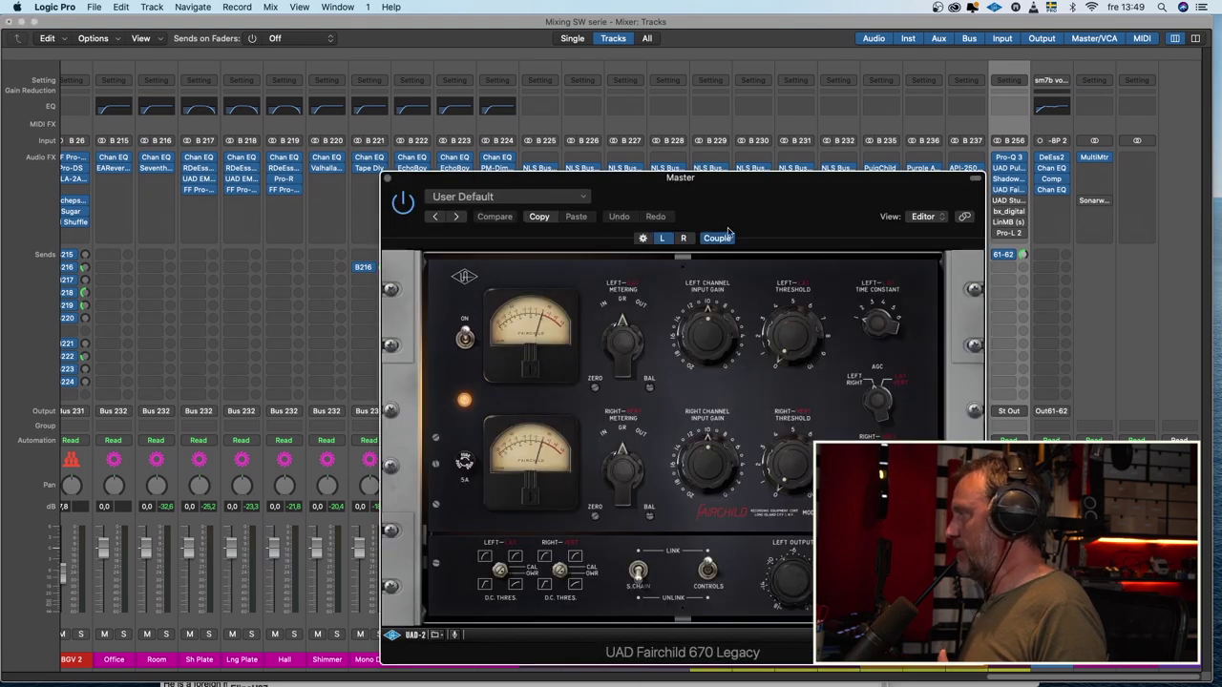
{"action": "left_click_drag", "start_coordinate": [719, 195], "coordinate": [499, 113]}
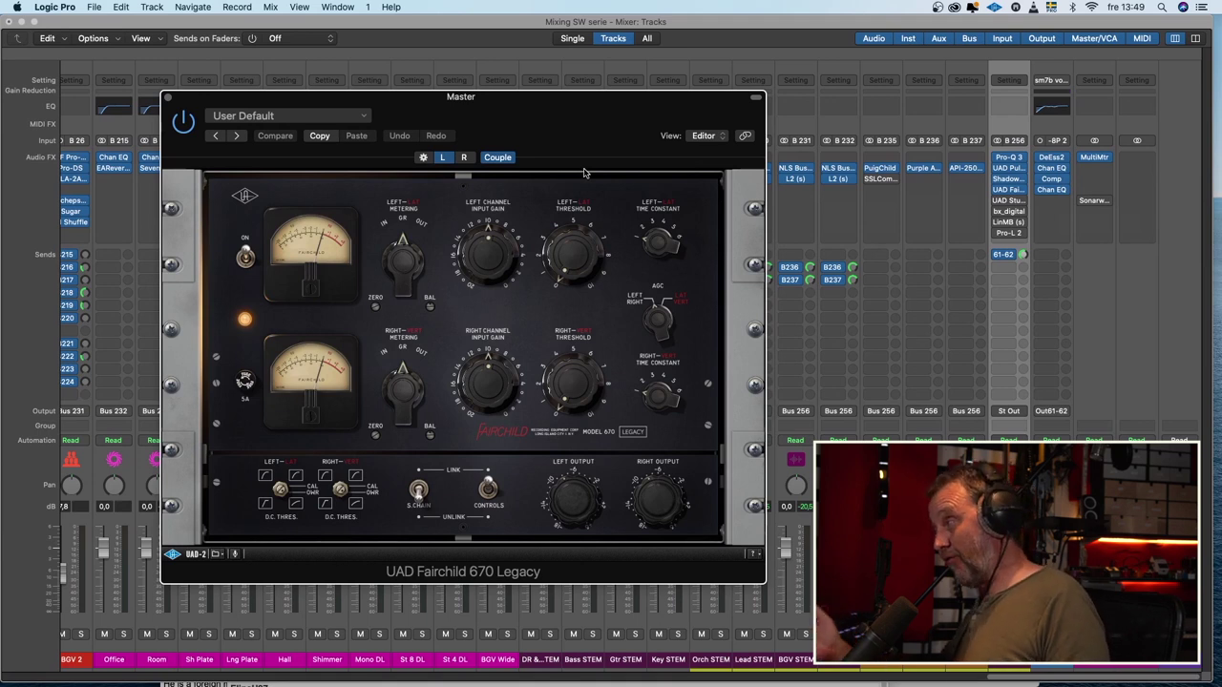
{"action": "left_click", "coordinate": [168, 97]}
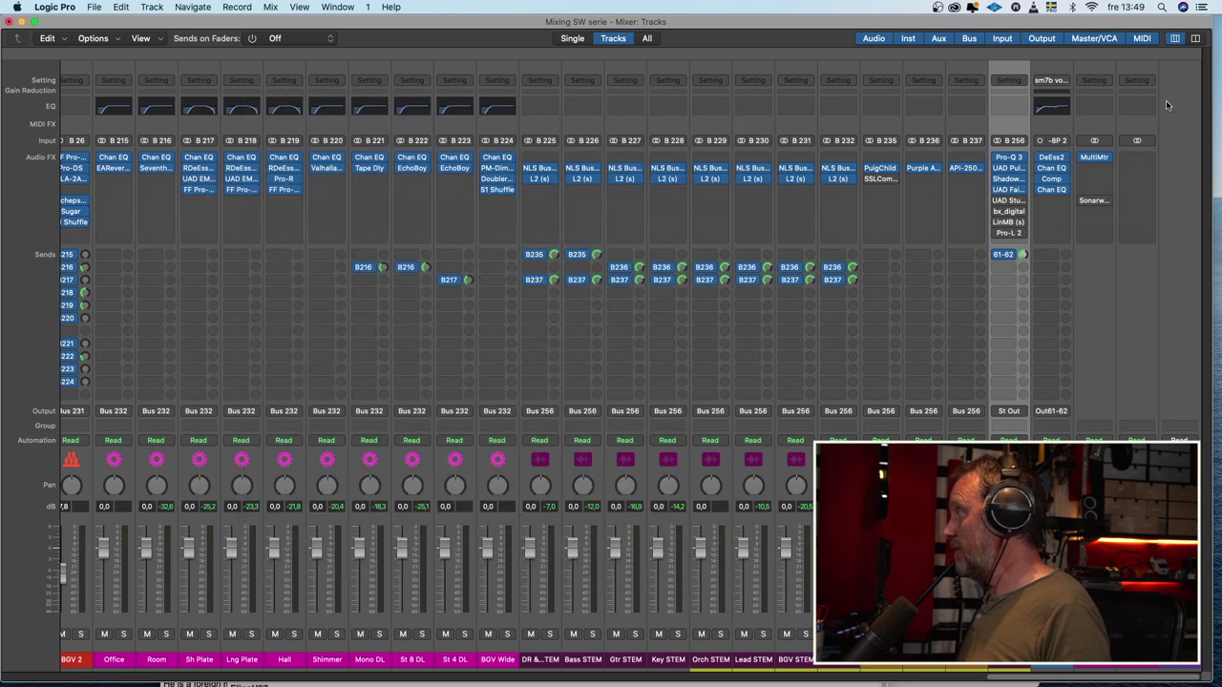
{"action": "left_click", "coordinate": [1008, 201]}
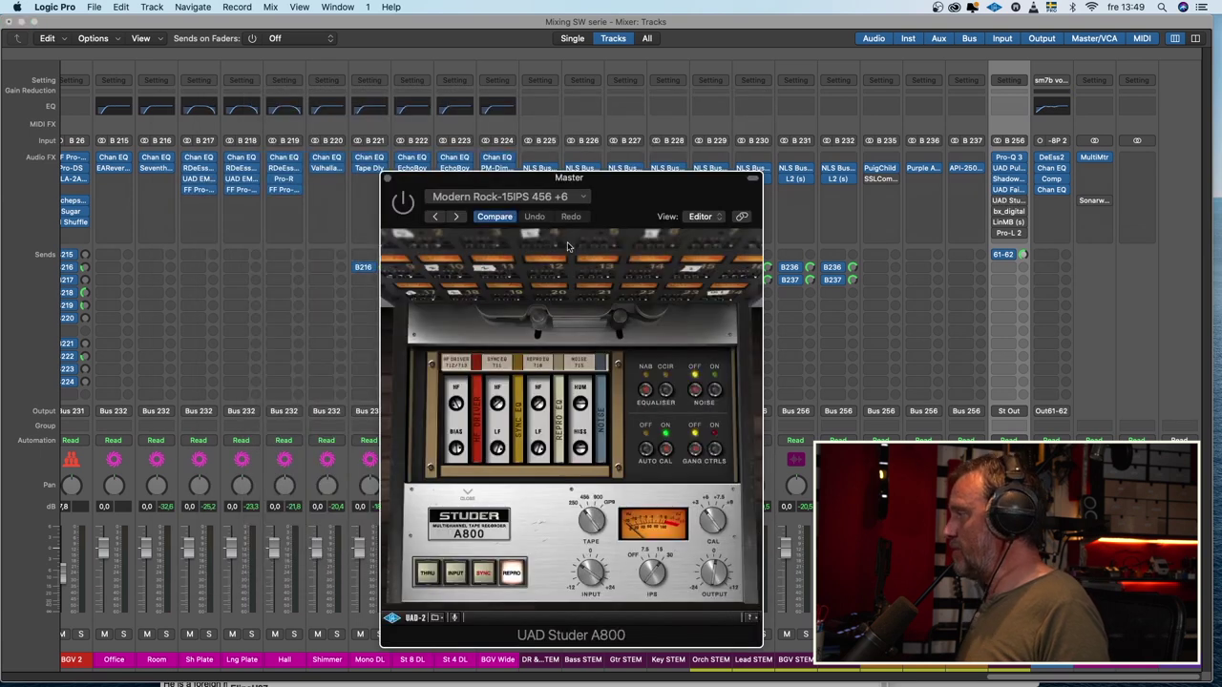
{"action": "left_click", "coordinate": [387, 180]}
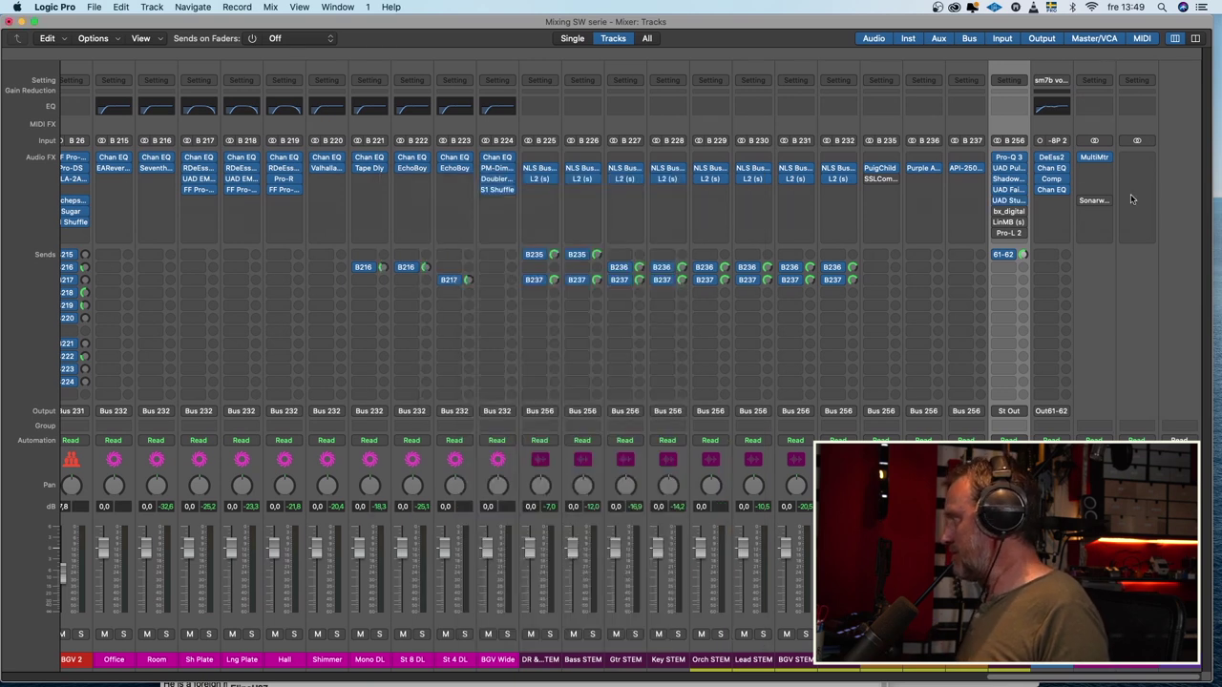
Inspect the Master channel's bx_digital V3, enable it and the LinMB plug-in, and start playback.
{"action": "left_click", "coordinate": [997, 215]}
{"action": "left_click_drag", "start_coordinate": [859, 228], "coordinate": [760, 158]}
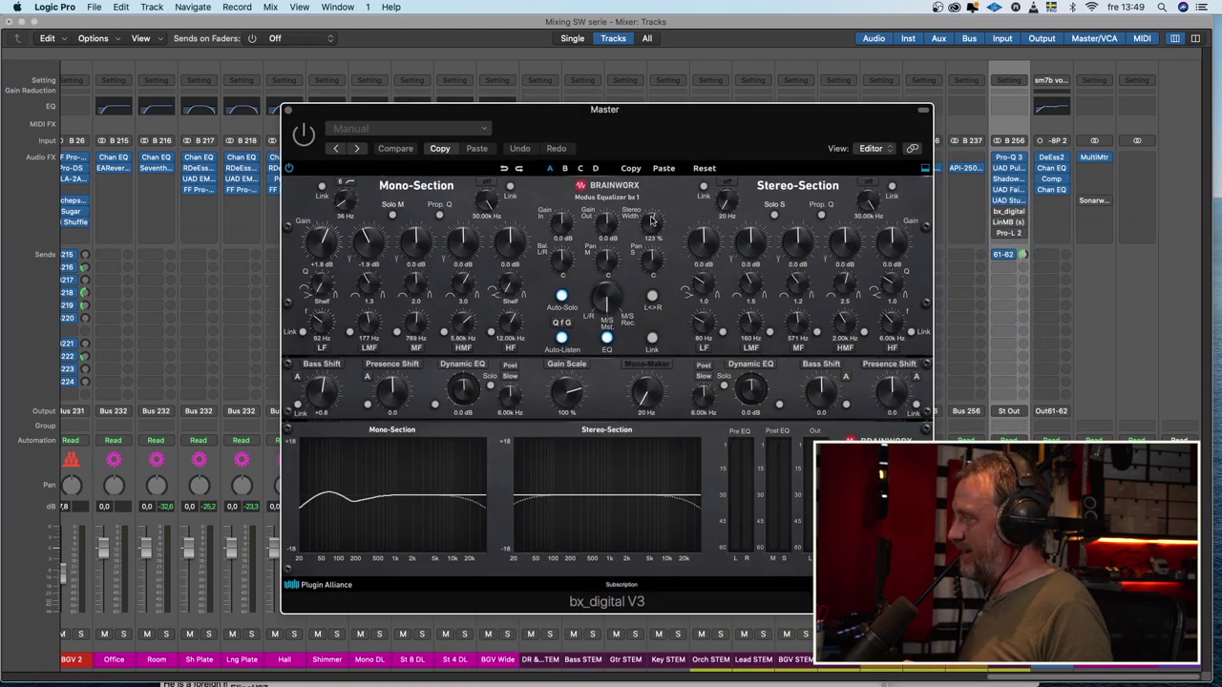
{"action": "left_click", "coordinate": [302, 134]}
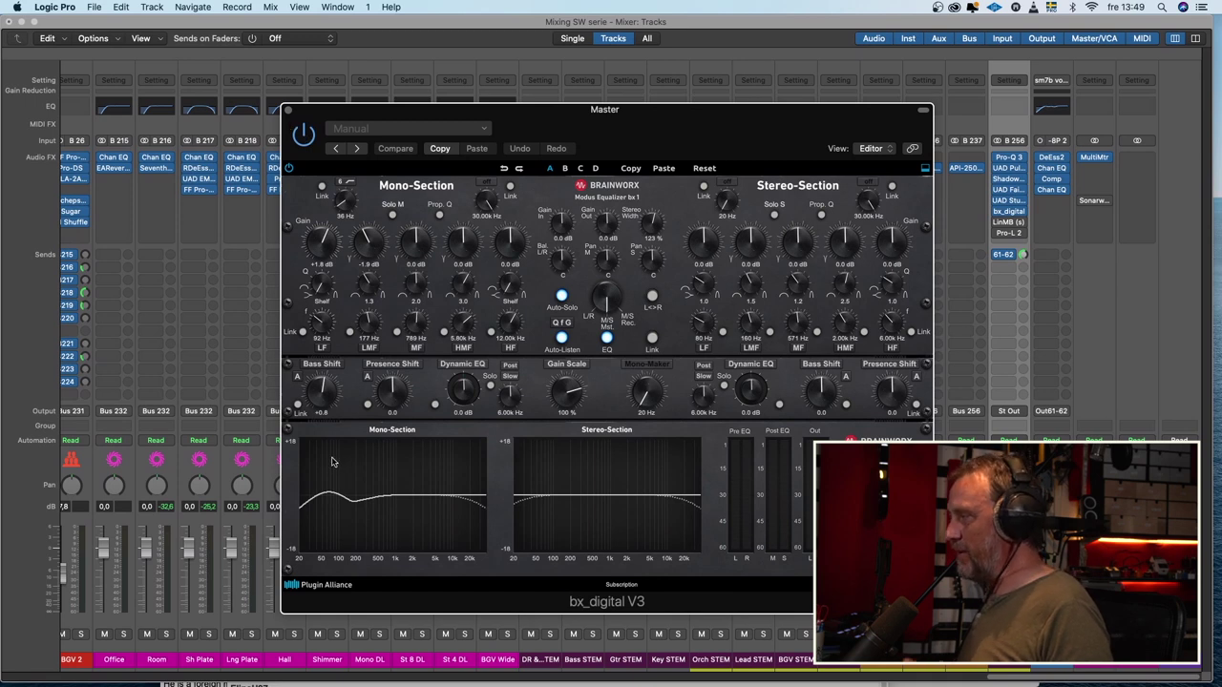
{"action": "left_click", "coordinate": [289, 112]}
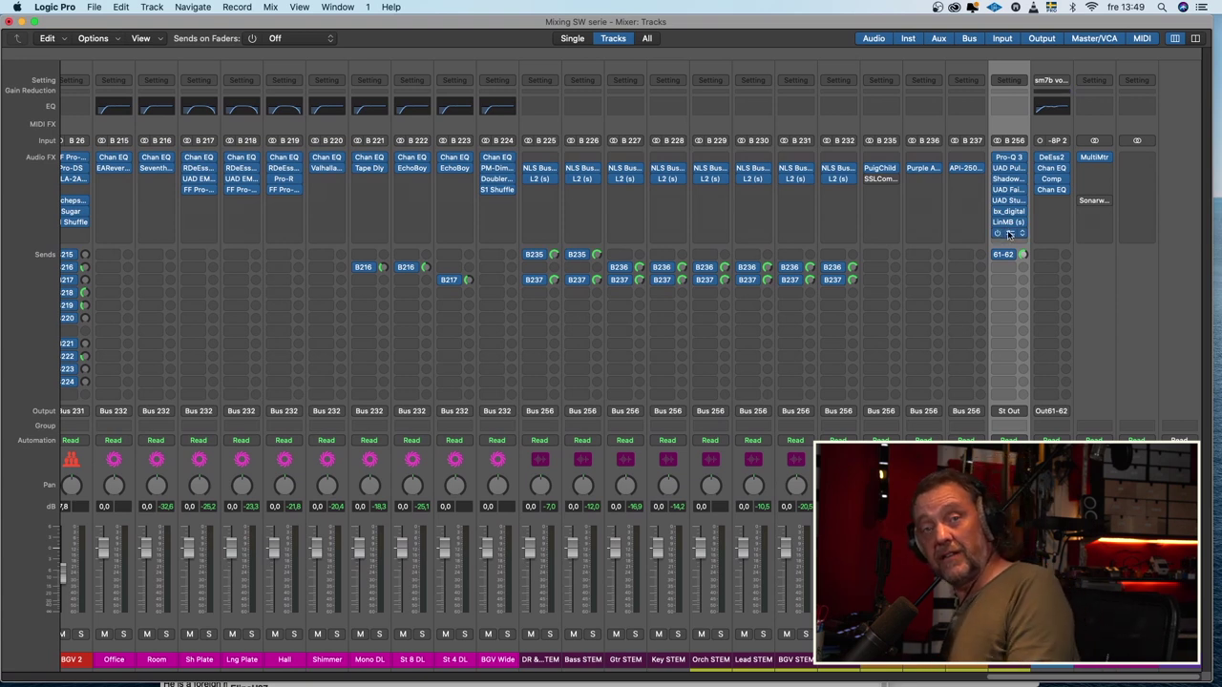
{"action": "key", "text": "space"}
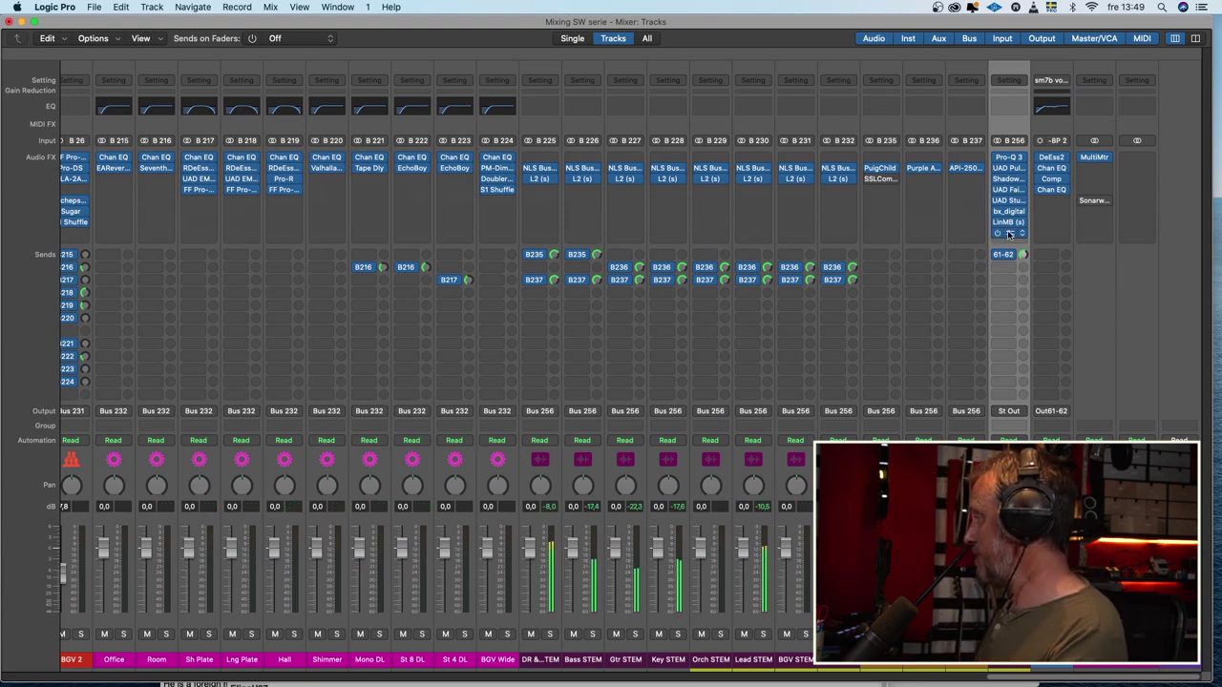